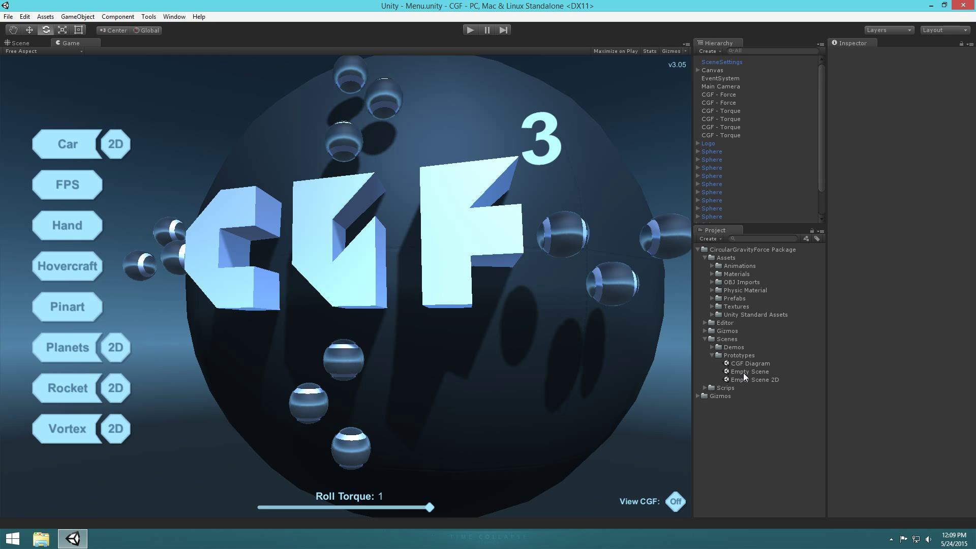
Step: Open the Empty Scene prototype and show it in the scene editing view
double_click(758, 373)
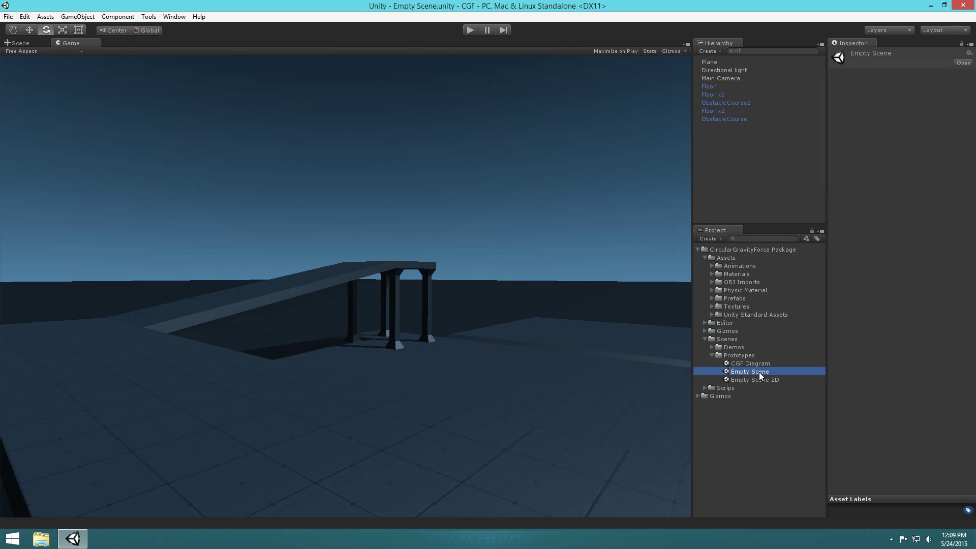
left_click(530, 365)
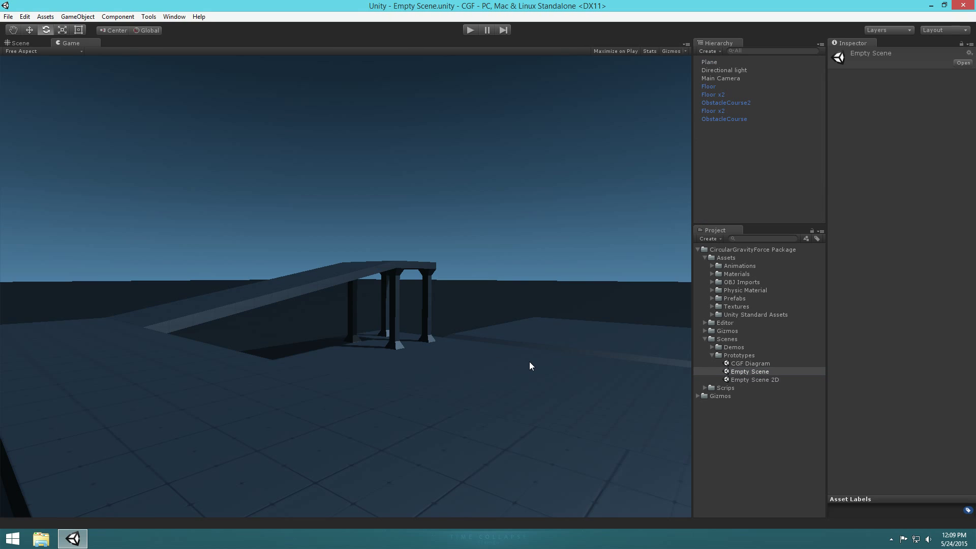
left_click(49, 42)
right_click_drag(259, 137, 395, 220)
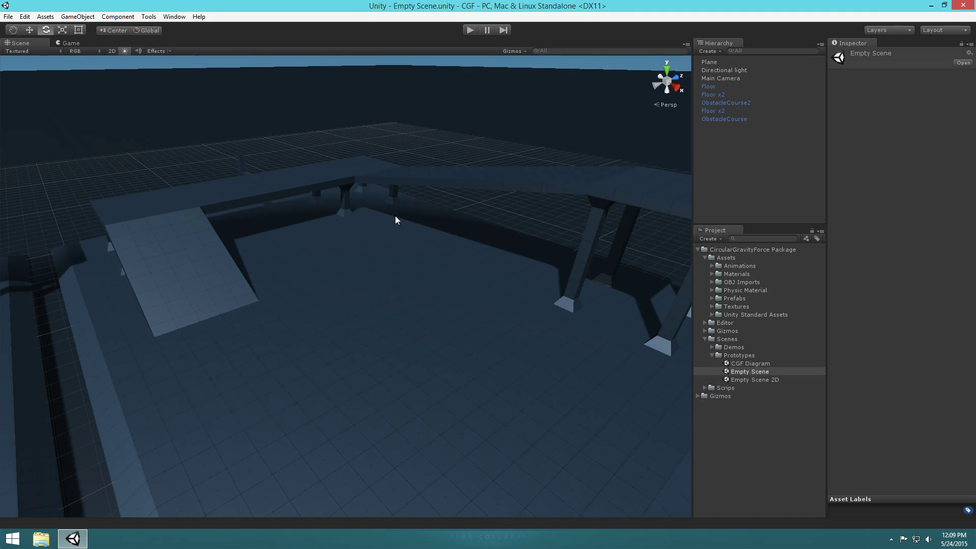
Step: Add a 3D sphere object to the scene hierarchy
right_click(706, 175)
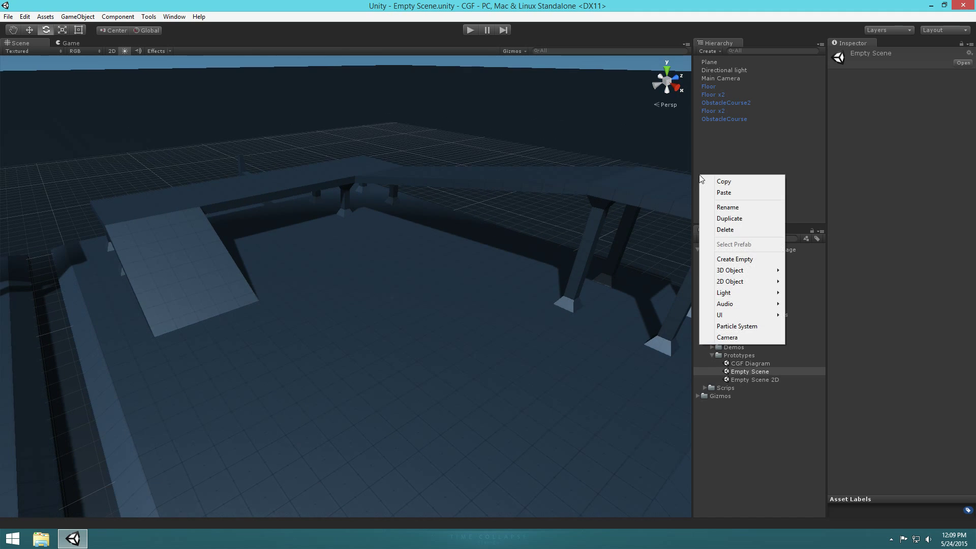
mouse_move(729, 273)
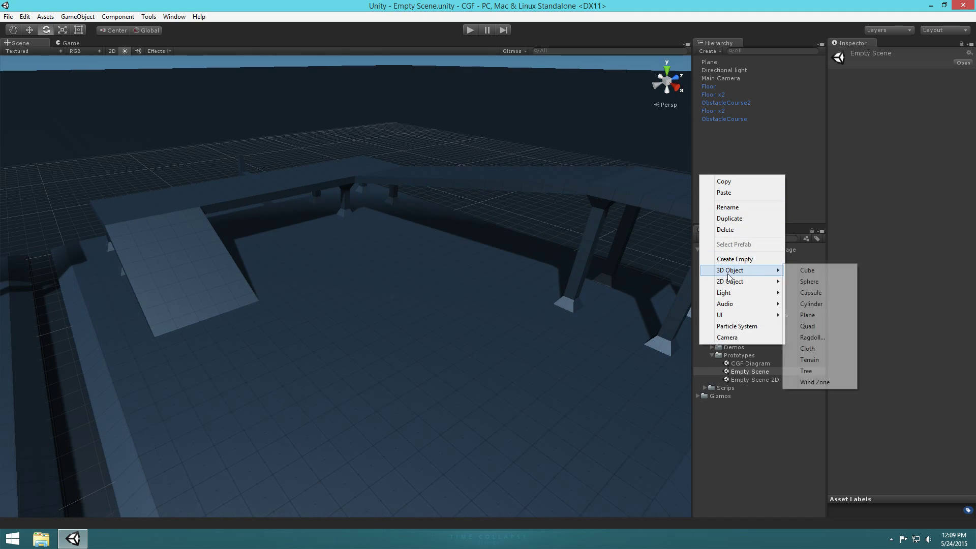
left_click(811, 281)
left_click(751, 162)
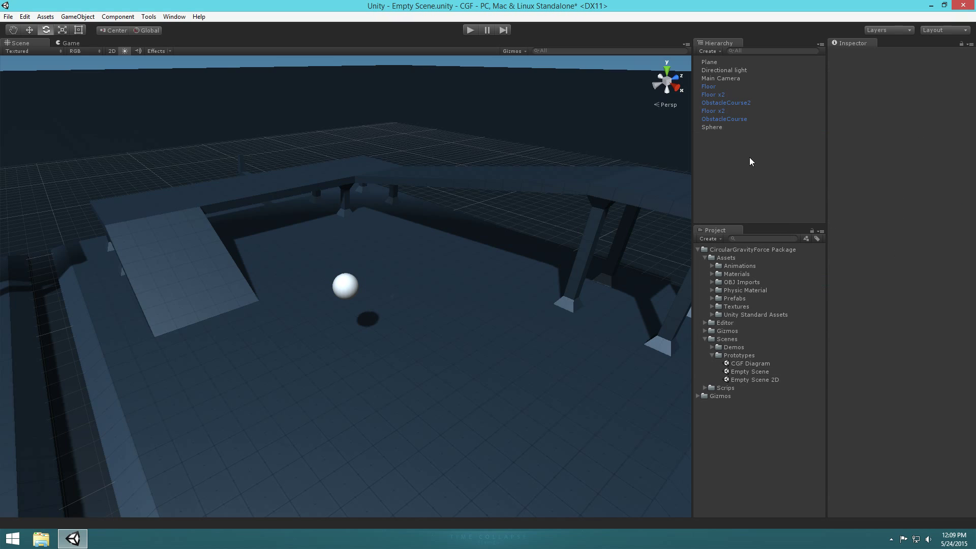
Step: Set the sphere's scale to 20 on the X, Y and Z axes
left_click(720, 129)
left_click(893, 101)
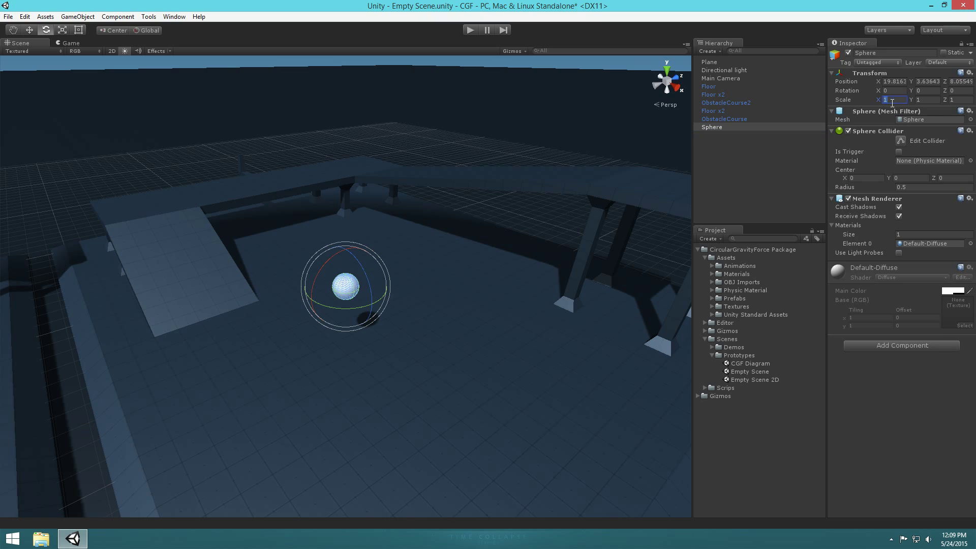
type("20")
key("Tab")
type("20")
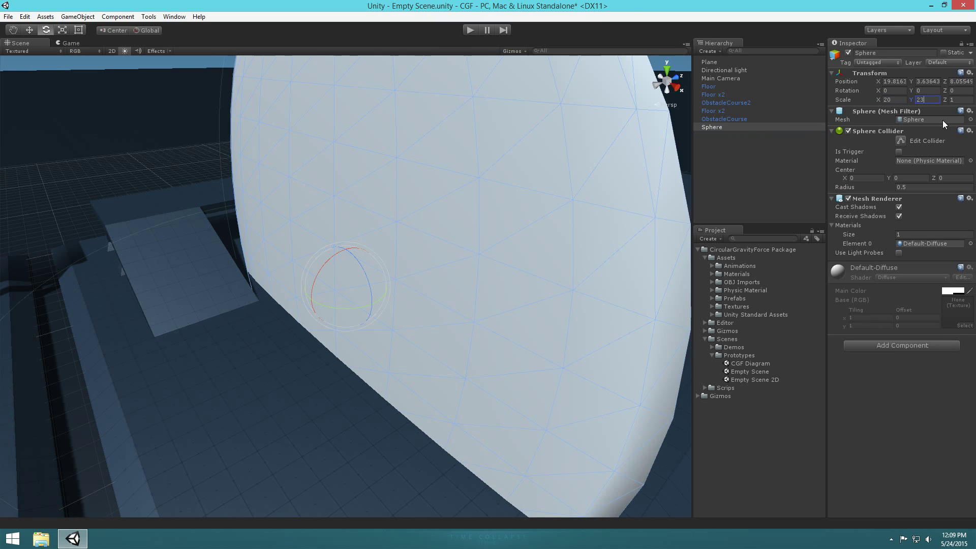
key("Tab")
type("20")
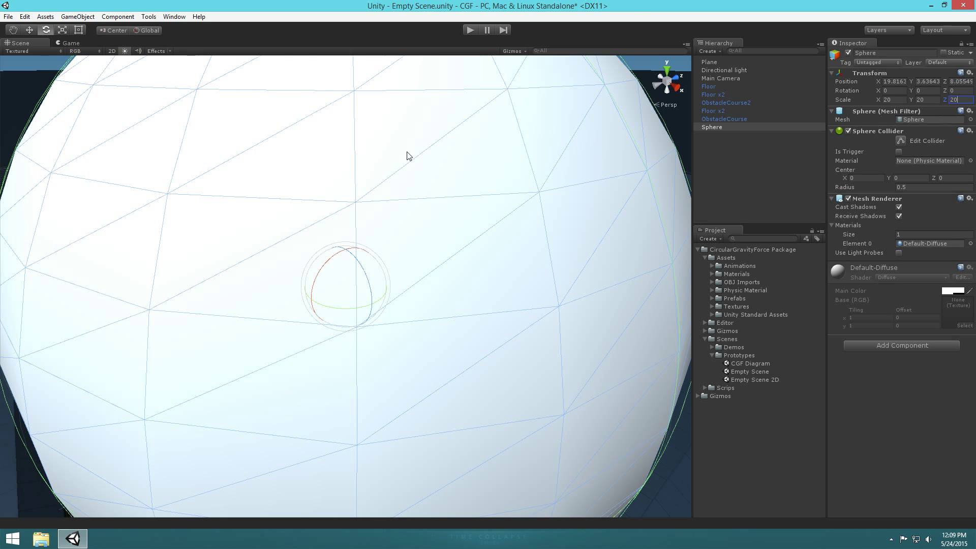
scroll(420, 253, "down", 10)
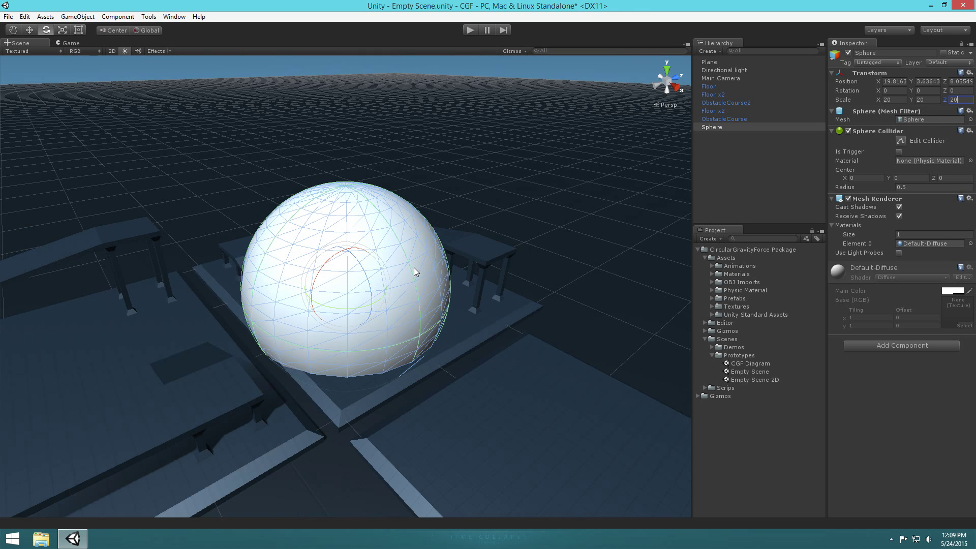
Step: Raise the sphere well above the obstacle course to a Y position of about 30.6
left_click(670, 147)
left_click(732, 127)
key("w")
left_click_drag(342, 255, 350, 97)
left_click_drag(406, 170, 379, 117, "alt")
key("f")
left_click_drag(517, 202, 509, 310, "alt")
right_click_drag(447, 333, 462, 355, "alt")
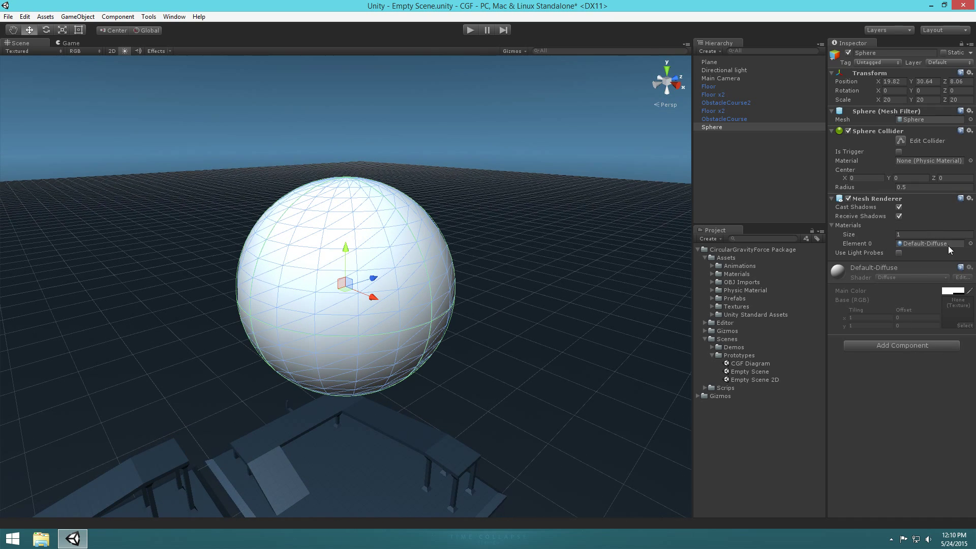
Step: Assign the DefaultDetail - Floor material to the sphere's mesh renderer
left_click(971, 244)
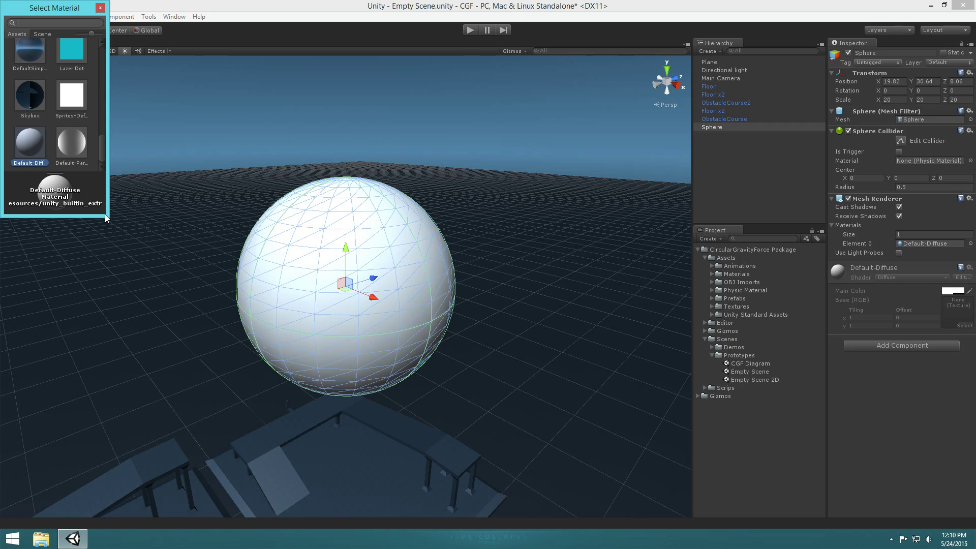
left_click_drag(106, 215, 320, 348)
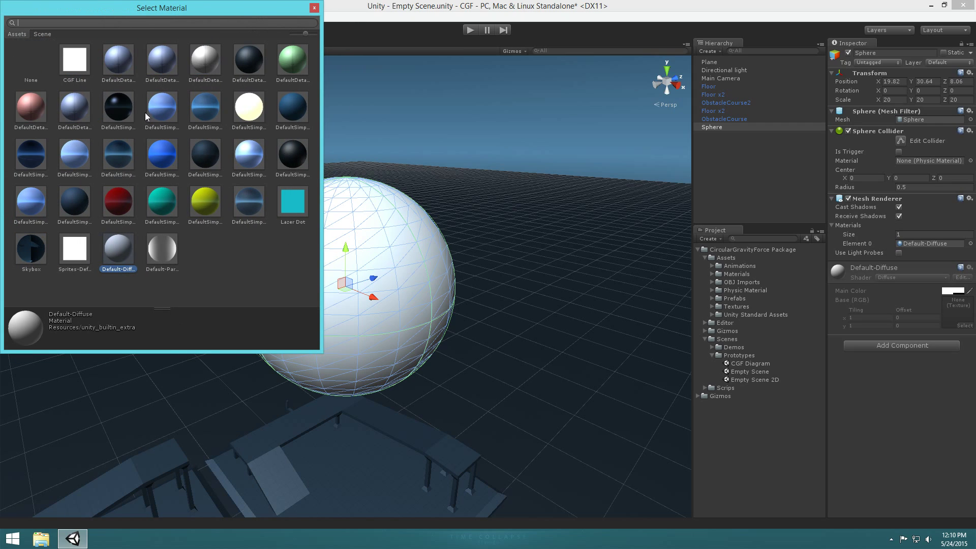
left_click(293, 116)
left_click(209, 116)
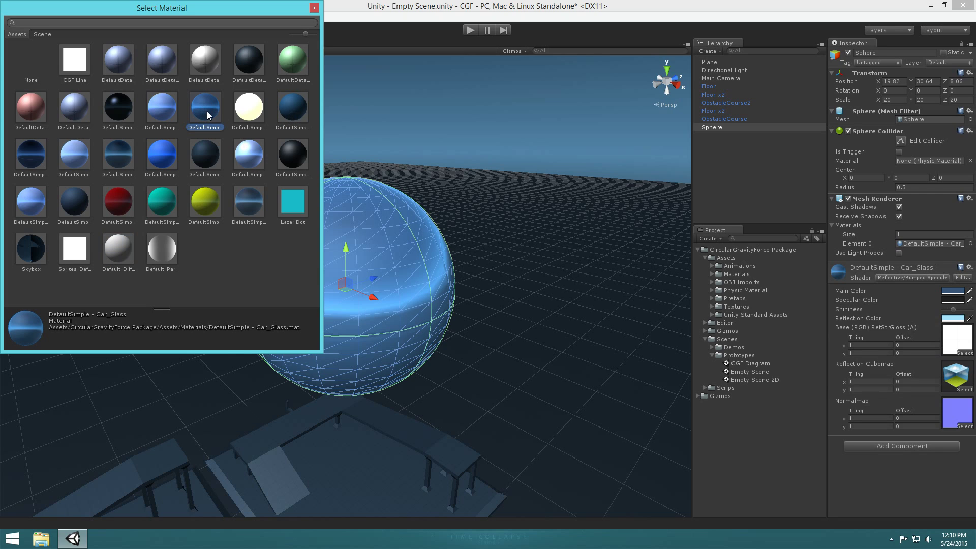
left_click(251, 58)
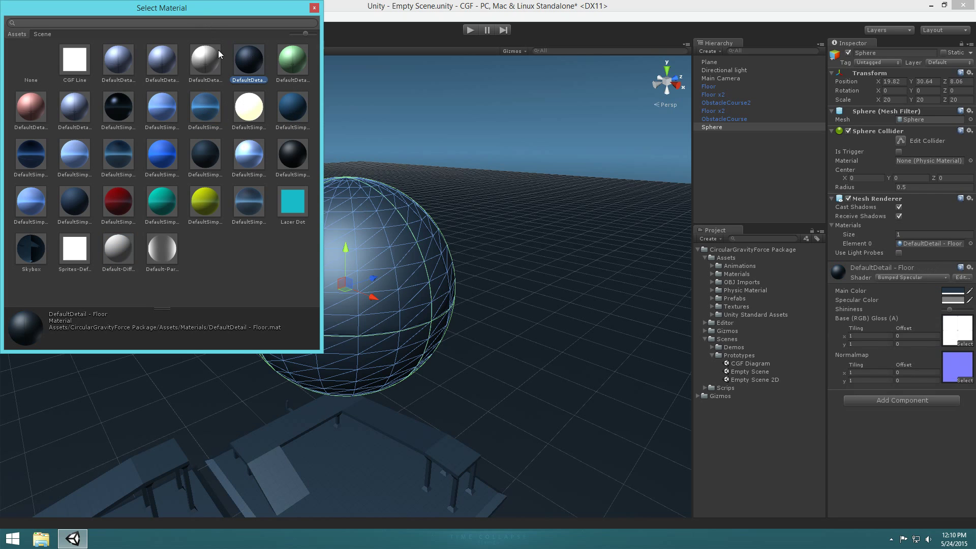
double_click(251, 63)
left_click(443, 115)
mouse_move(458, 192)
right_mouse_down()
mouse_move(413, 204)
mouse_move(461, 203)
right_mouse_up()
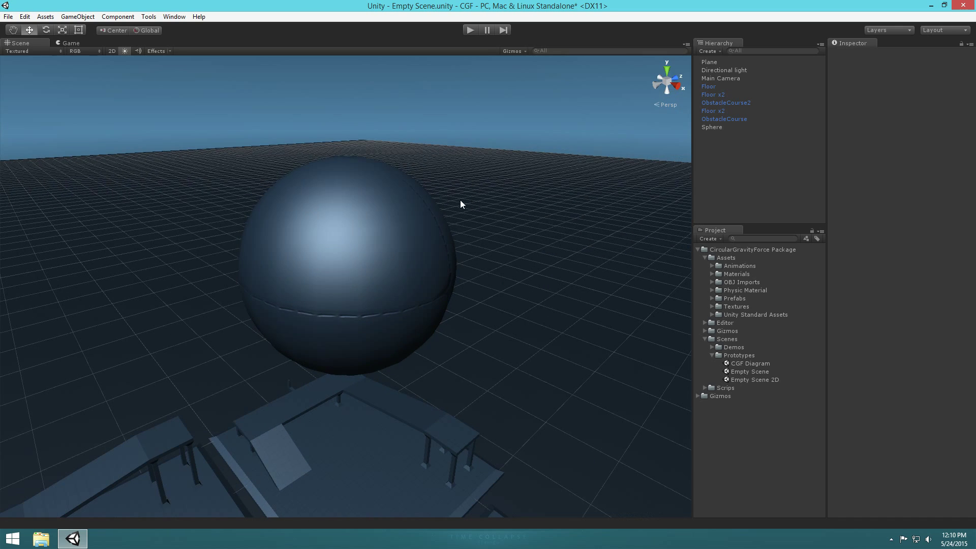
Step: Set the sphere material's base texture and normal map tiling to 10 in both x and y
left_click(441, 210)
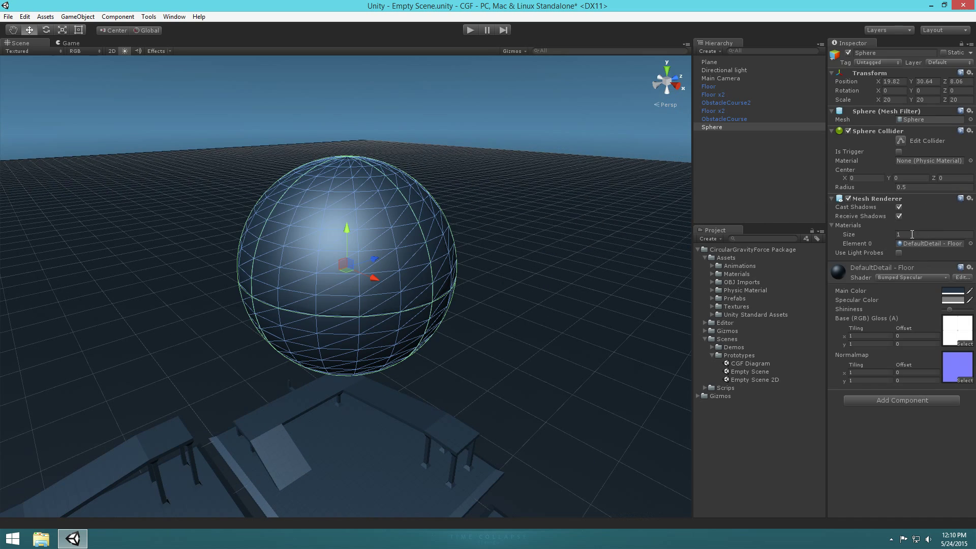
type("10")
key("Tab")
type("109")
key("BackSpace")
type("10")
key("Tab")
type("10")
left_click(542, 95)
scroll(407, 168, "up", 8)
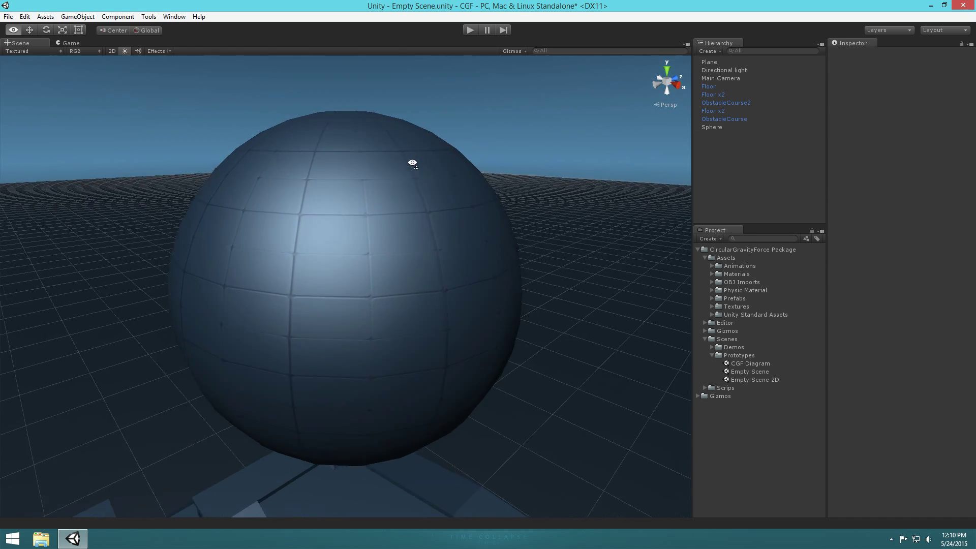
left_click_drag(412, 163, 357, 168, "alt")
Step: Select the sphere and open the CGF 3 Wizard with the type 3D
left_click(393, 266)
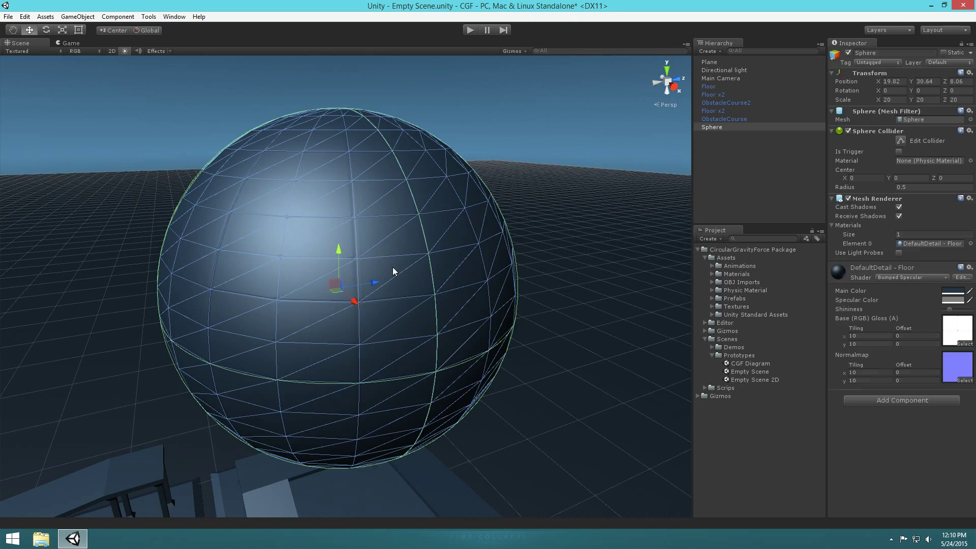
scroll(492, 246, "down", 6)
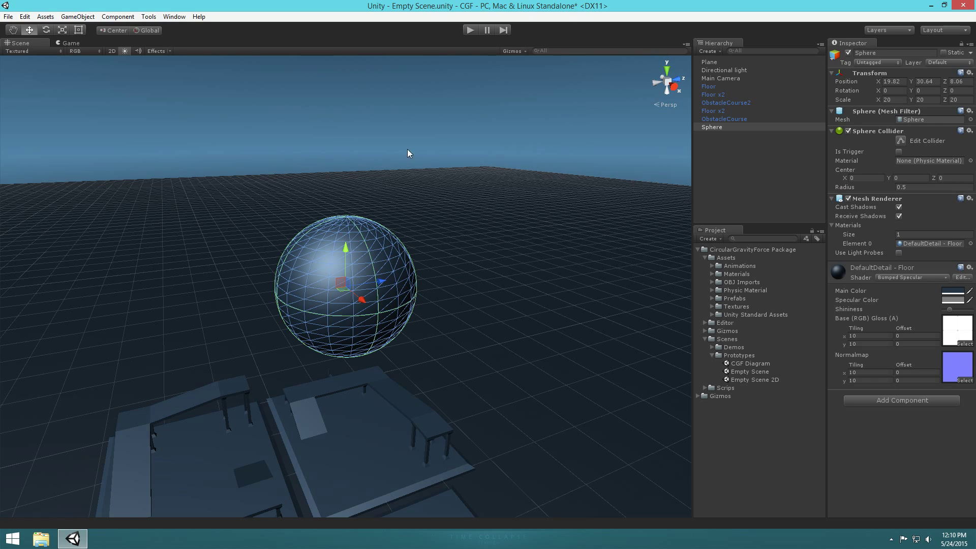
left_click(148, 16)
mouse_move(163, 31)
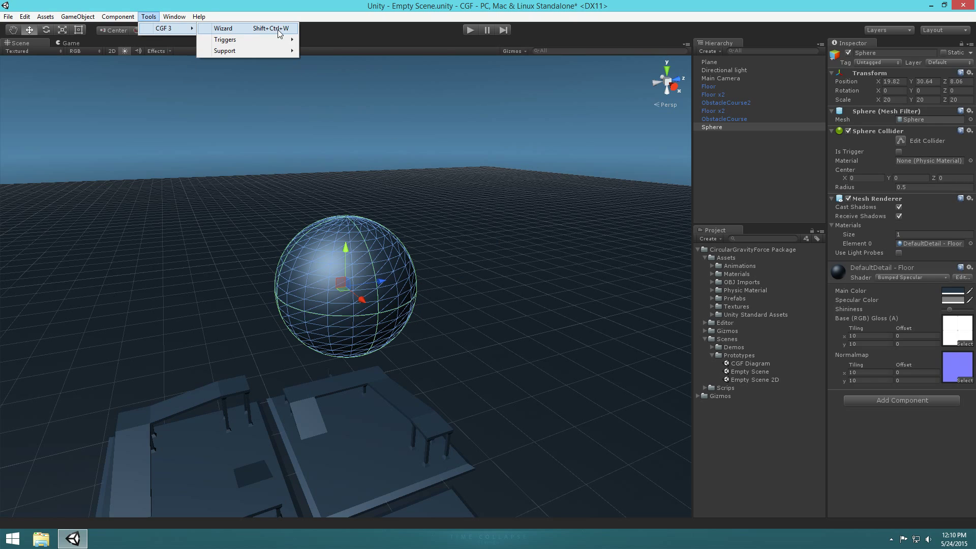
left_click(226, 30)
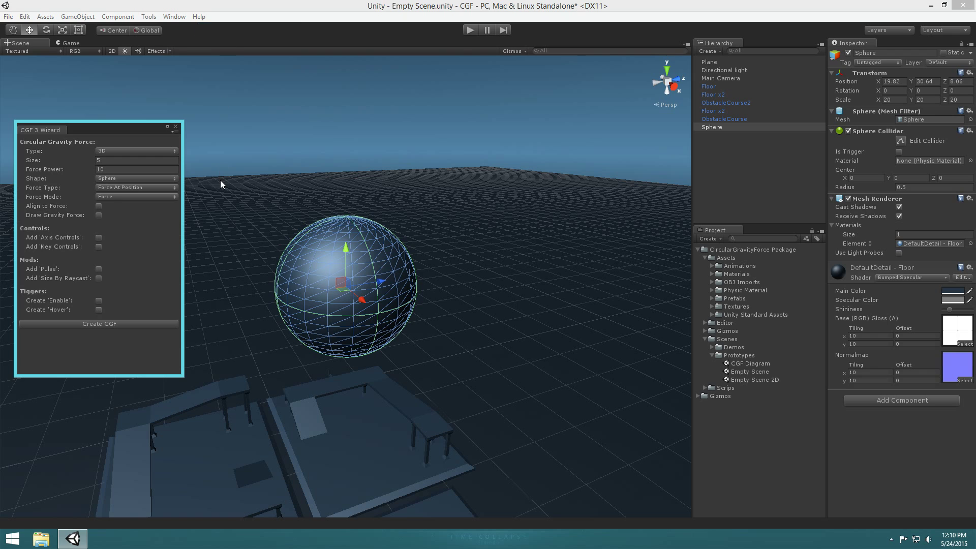
left_click_drag(497, 268, 433, 204, "alt")
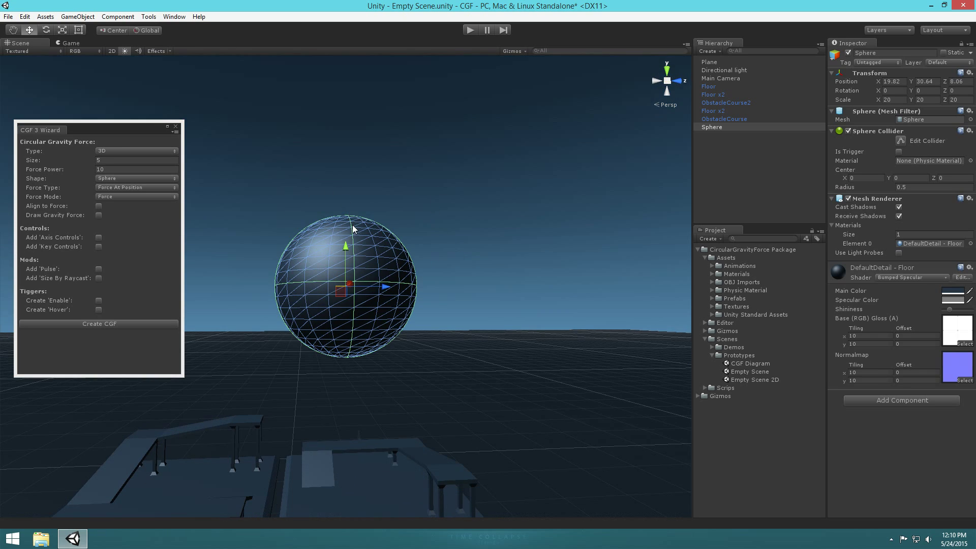
left_click_drag(299, 165, 291, 217, "alt")
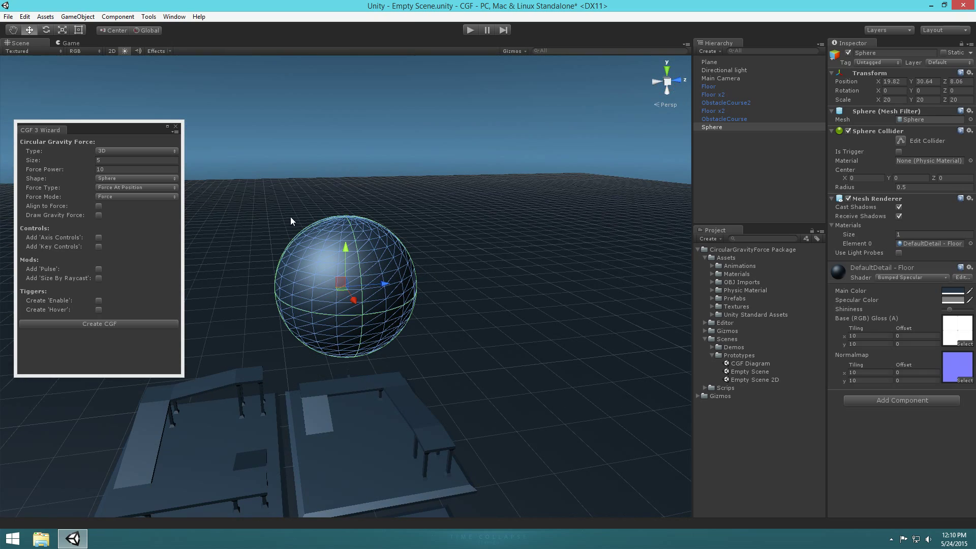
left_click(117, 151)
left_click(111, 162)
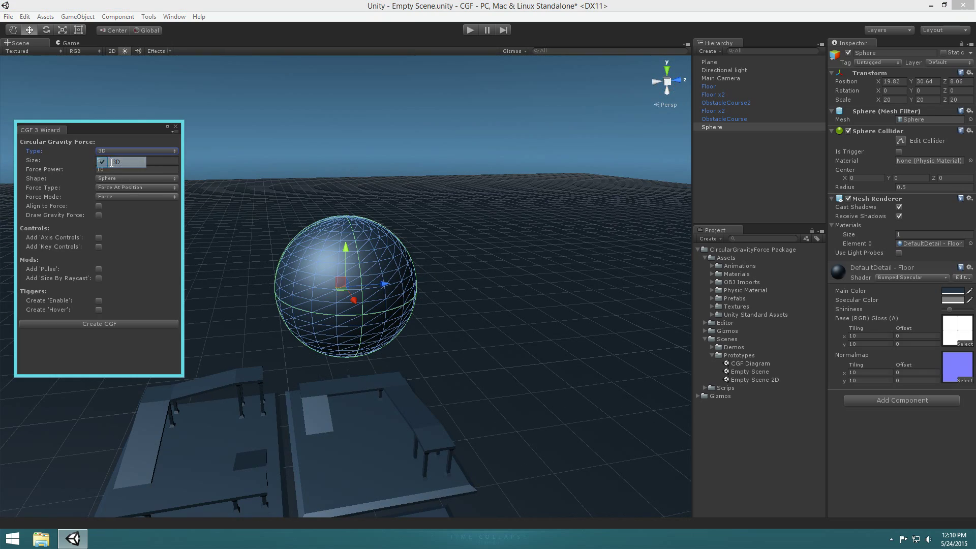
Step: Set the gravity force's size to 20 and its force power to 800 in the wizard
left_click(111, 160)
type("20")
key("Tab")
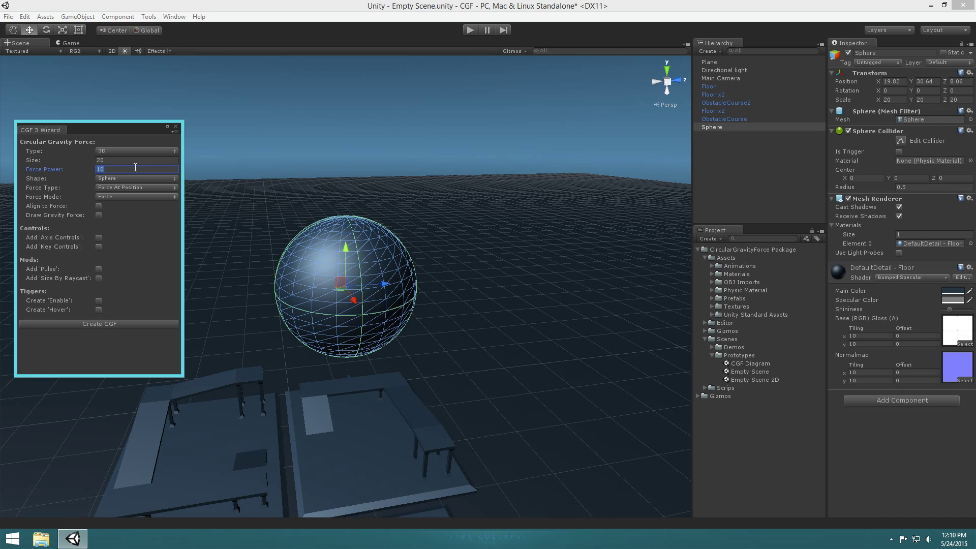
type("800")
key("Tab")
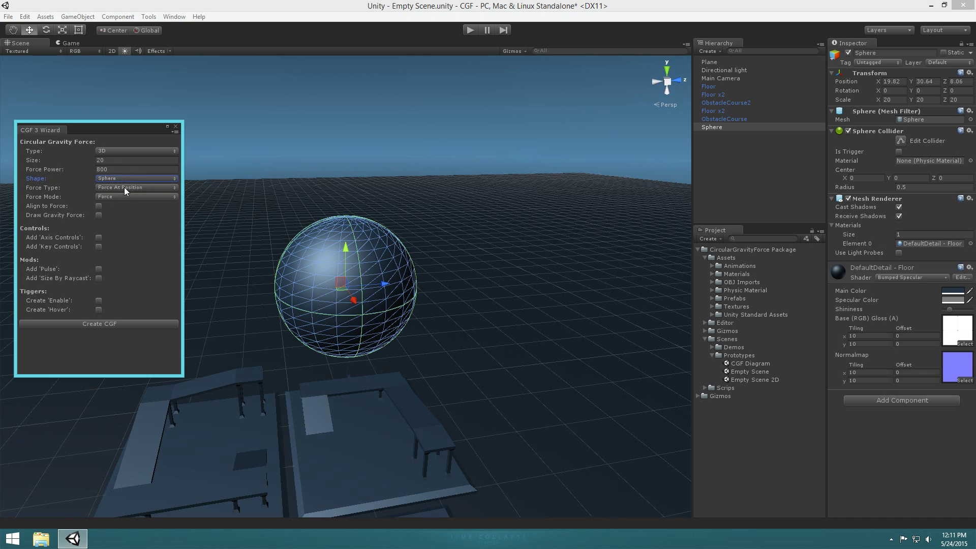
Step: Set the wizard's force type to Gravitational Attraction and the force mode to Acceleration
left_click(125, 187)
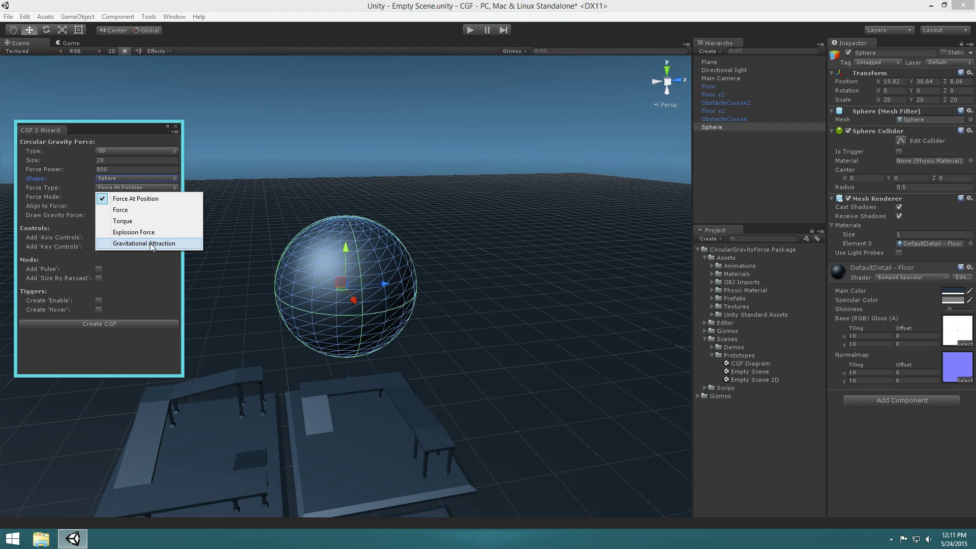
left_click(151, 243)
left_click(115, 170)
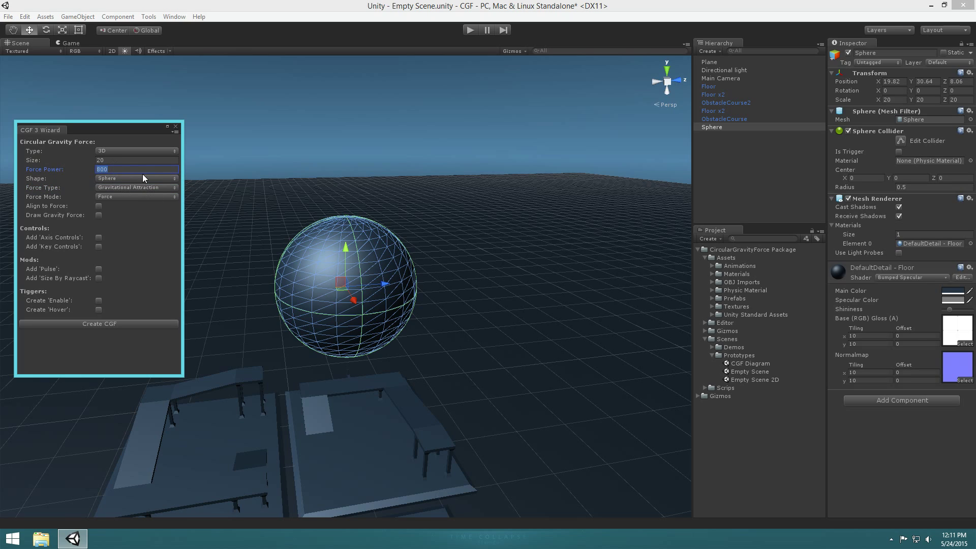
left_click(112, 197)
left_click(140, 242)
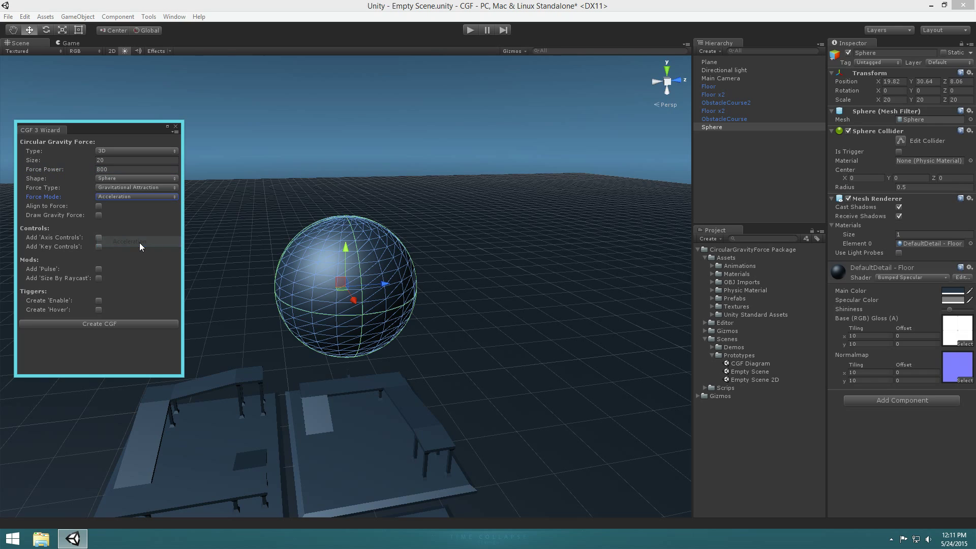
Step: Create the CGF object at the sphere's position and close the wizard
left_click(122, 325)
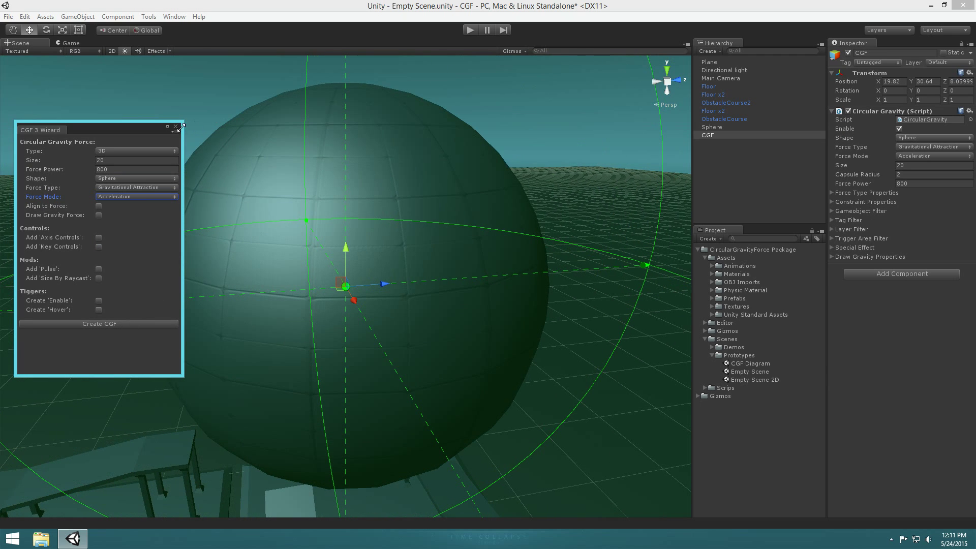
left_click(176, 127)
scroll(402, 339, "down", 5)
left_click_drag(392, 328, 535, 315, "alt")
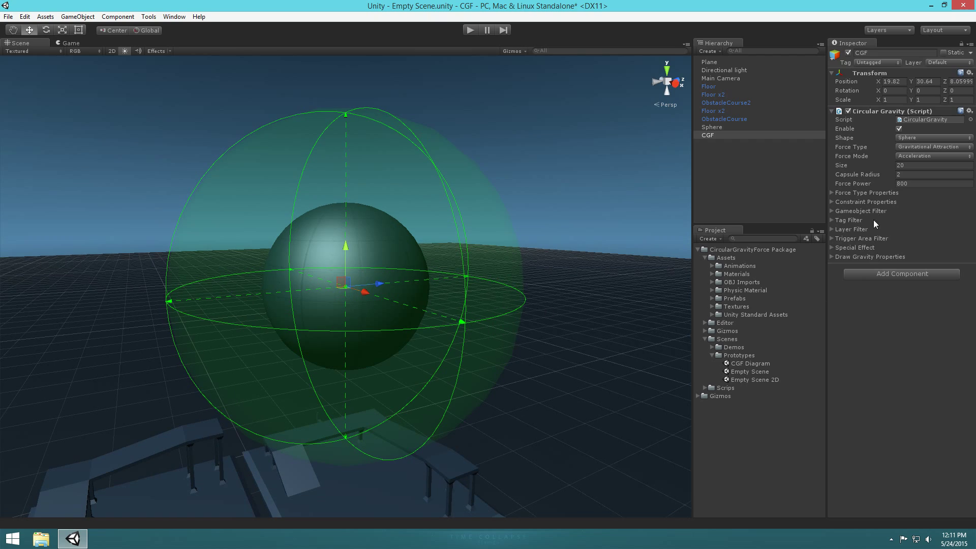
Step: Set the CGF object's force power to -800 and deselect it
left_click(911, 184)
type("-")
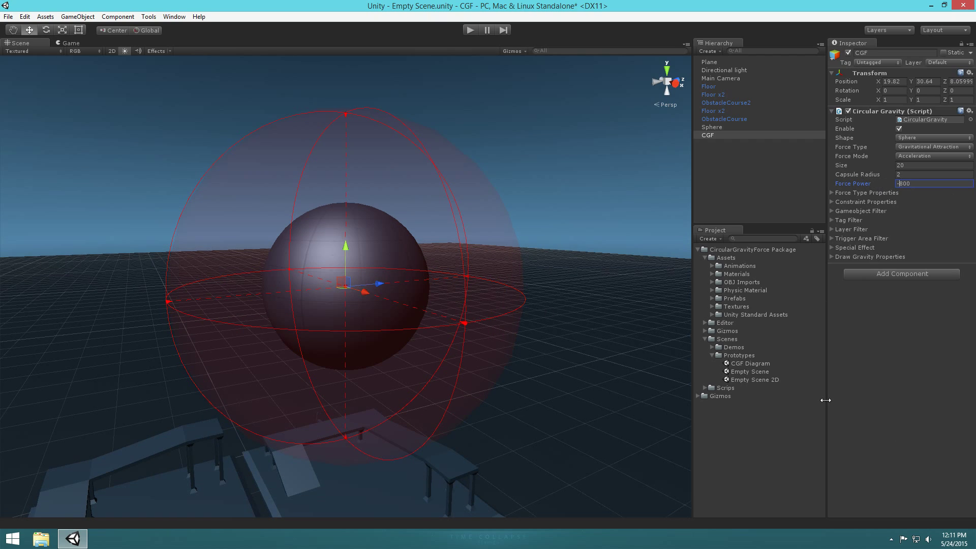
left_click(527, 114)
left_click_drag(549, 203, 562, 234, "alt")
left_click_drag(467, 271, 541, 258, "alt")
scroll(541, 258, "up", 5)
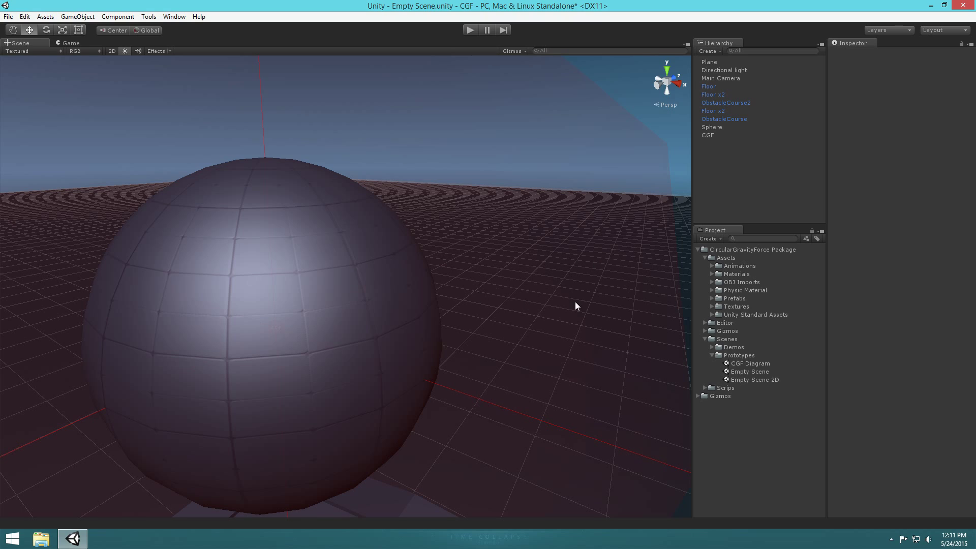
Step: Place the Wall of Cubes prefab from the 3D Physics Objects folder in the scene beside the large sphere
left_click(713, 299)
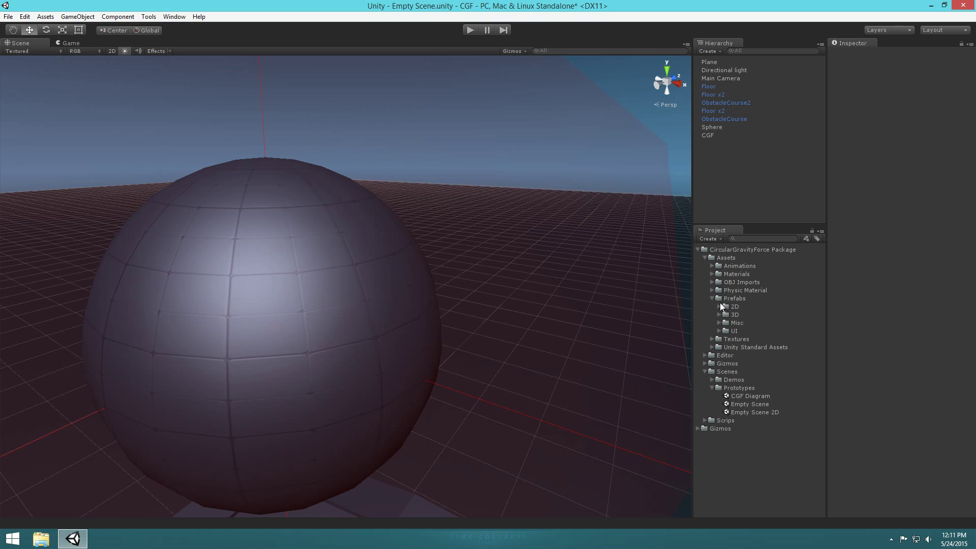
left_click(719, 314)
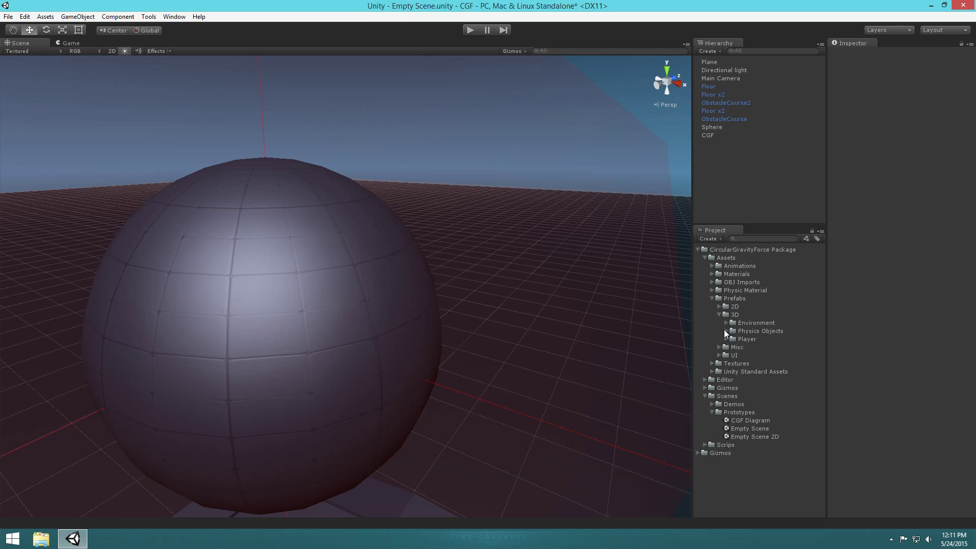
left_click(726, 331)
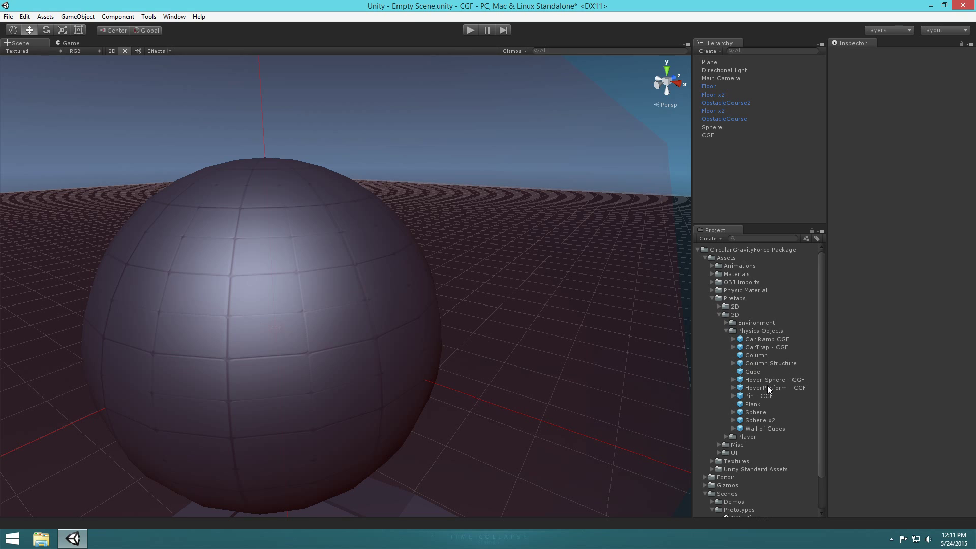
left_click(759, 429)
left_click_drag(755, 426, 429, 373)
left_click_drag(491, 350, 573, 327, "alt")
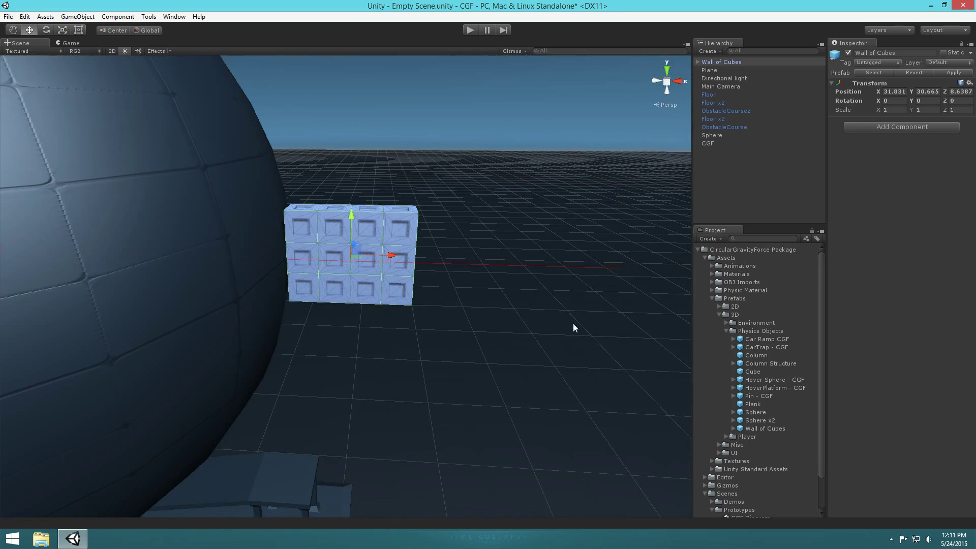
Step: Tilt the Wall of Cubes to about 27.5, -3.7, 13.4 degrees and move it to about X 33.45, Y 38.19, Z 8.64
left_click_drag(393, 257, 413, 220)
key("e")
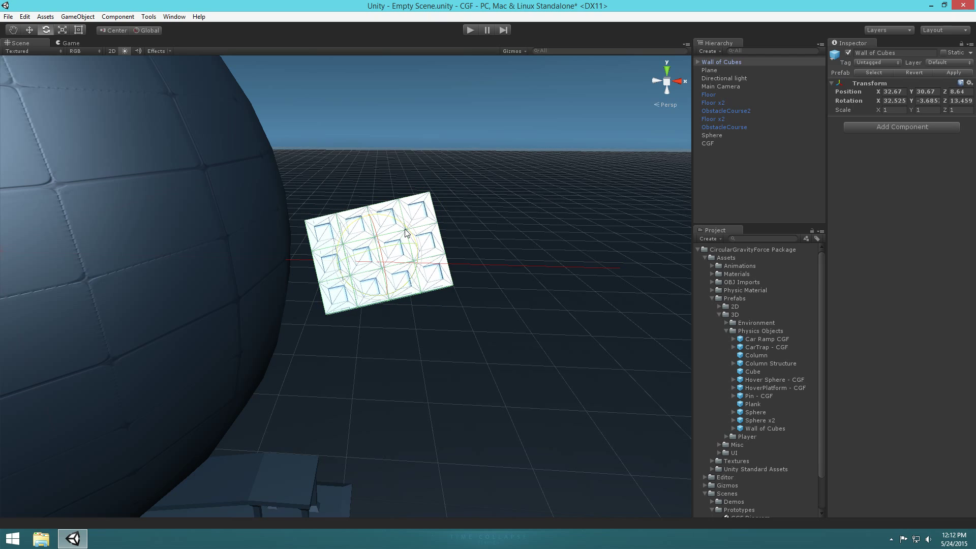
left_click_drag(422, 312, 437, 300, "alt")
scroll(437, 300, "down", 5)
key("w")
left_click_drag(416, 239, 436, 199)
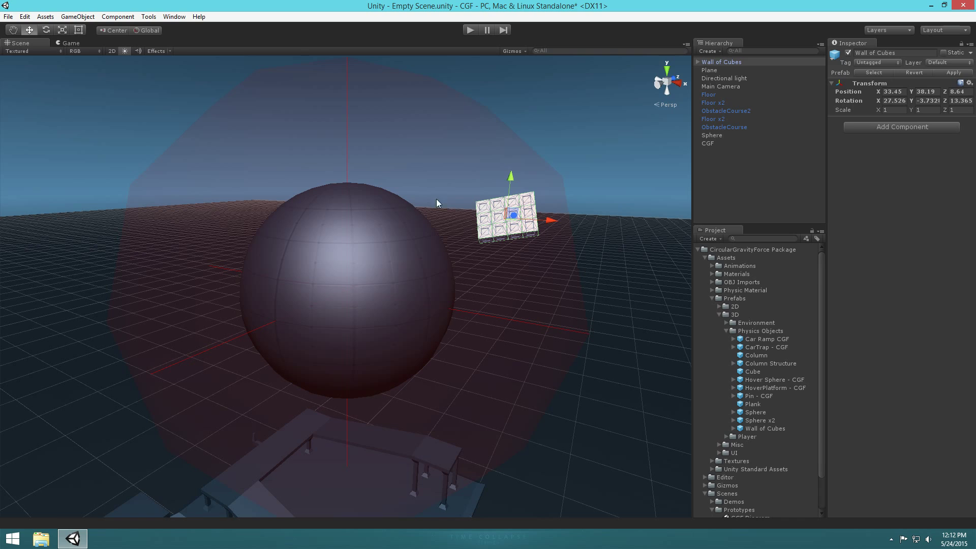
left_click_drag(574, 206, 600, 192, "alt")
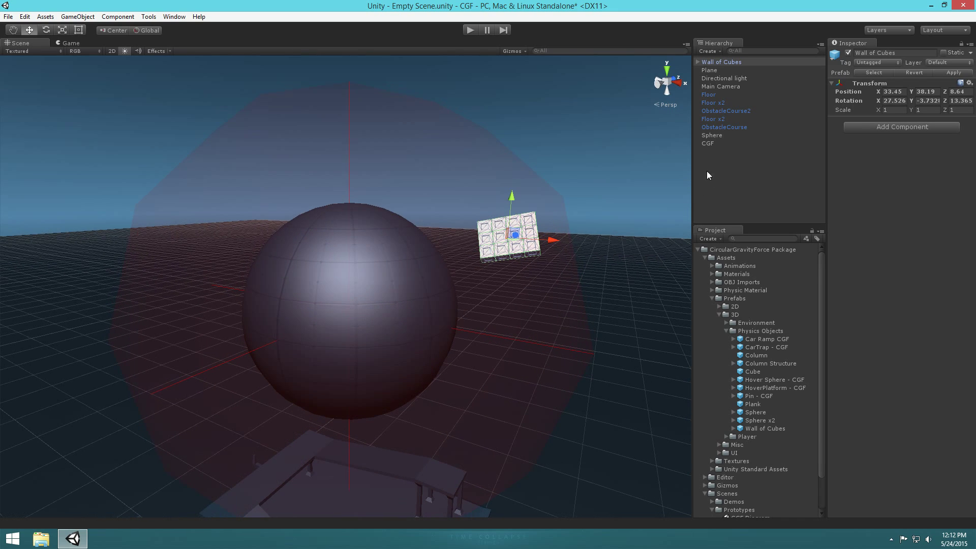
Step: Align the Main Camera with the current scene view and play-test how the cubes behave near the sphere
left_click(718, 88)
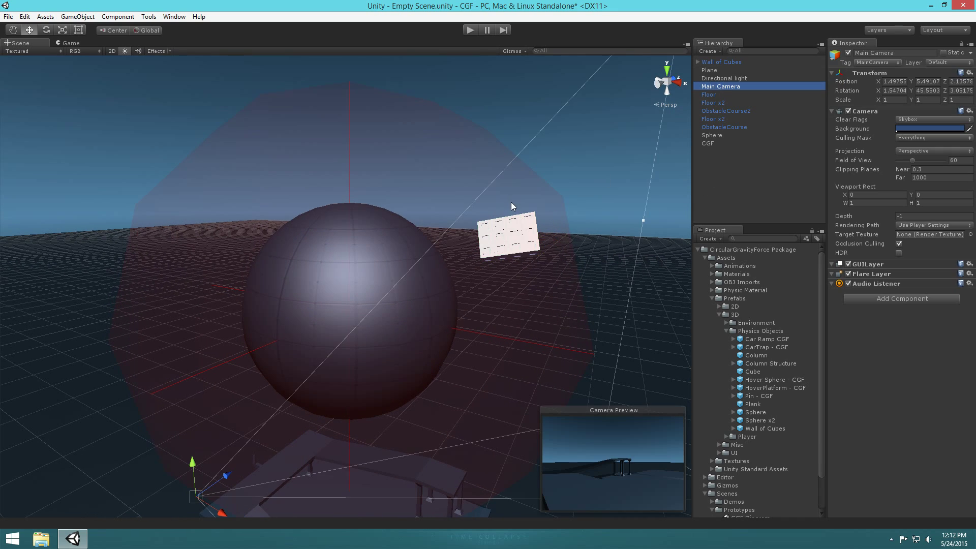
key("ctrl+shift+f")
left_click(471, 30)
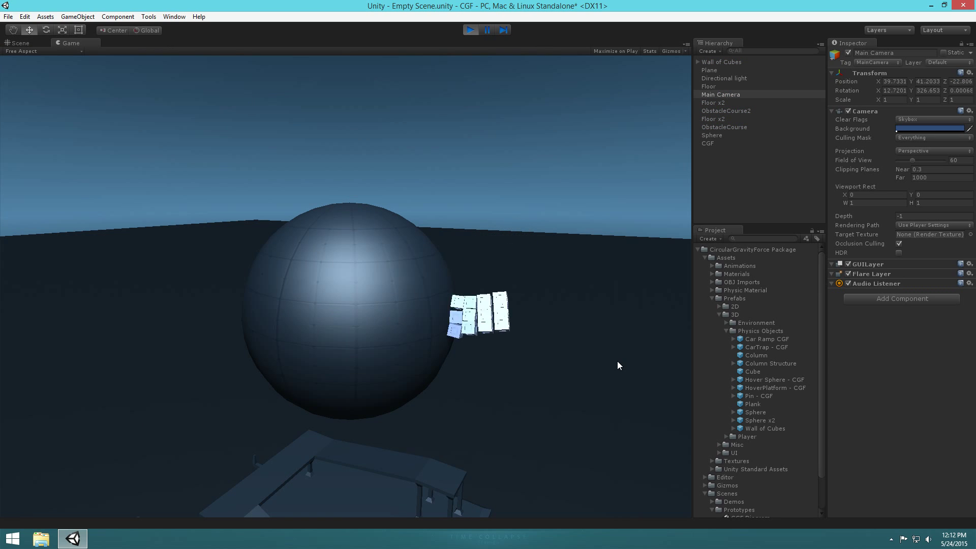
left_click(475, 30)
left_click_drag(475, 155, 458, 167, "alt")
left_click(511, 118)
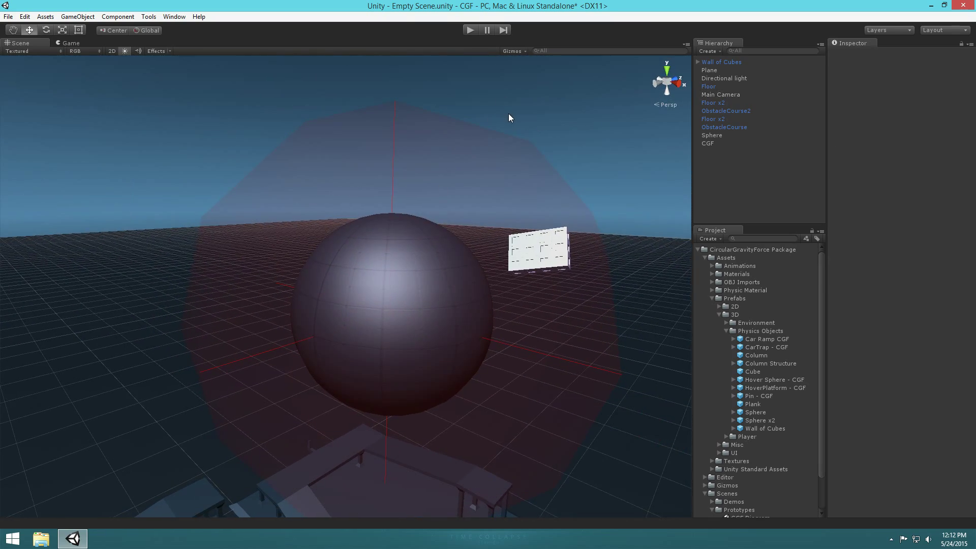
Step: Open the project's physics settings and examine the global gravity's Y value
left_click(24, 16)
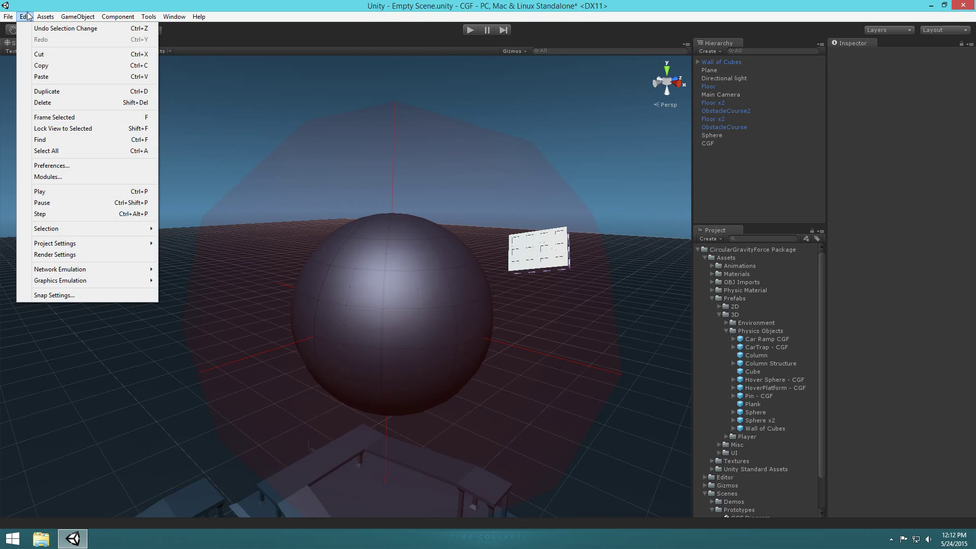
mouse_move(45, 246)
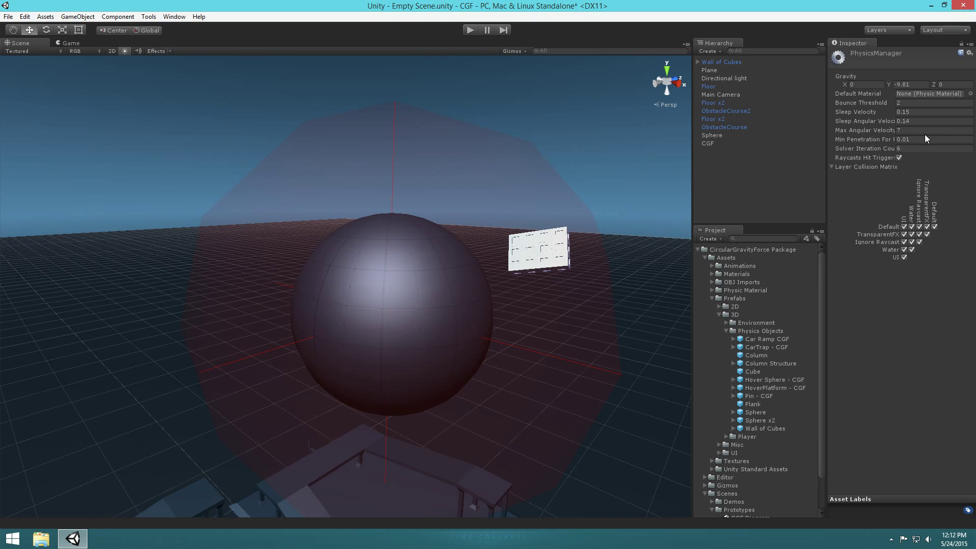
left_click(920, 84)
right_click_drag(440, 205, 441, 218)
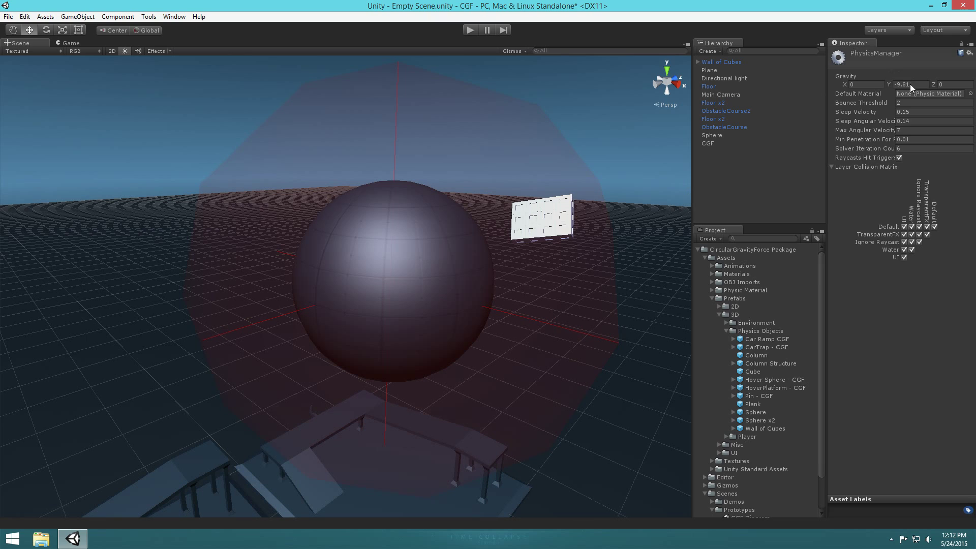
middle_click_drag(497, 193, 478, 151)
Step: Set the CGF object's special effect to No Gravity with a time effected of 1
left_click(478, 148)
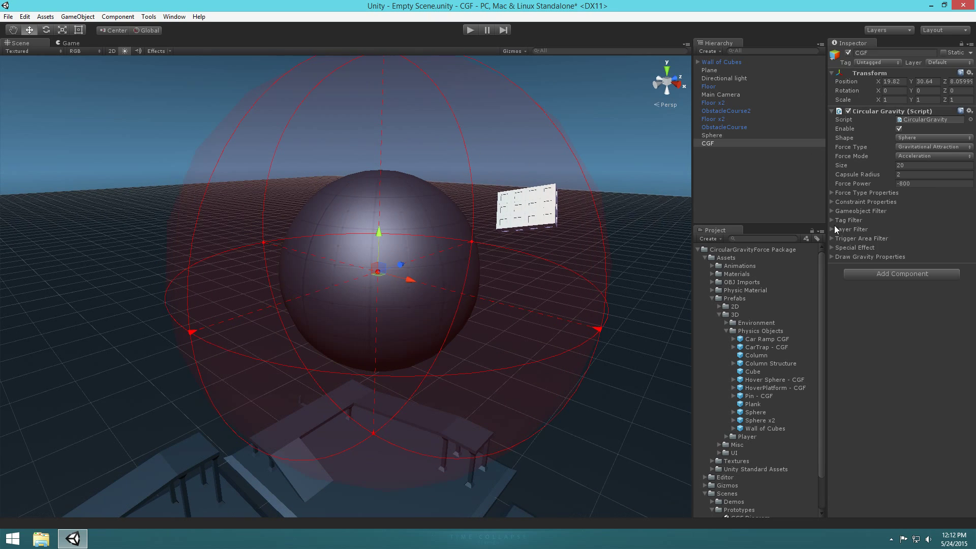
left_click(832, 248)
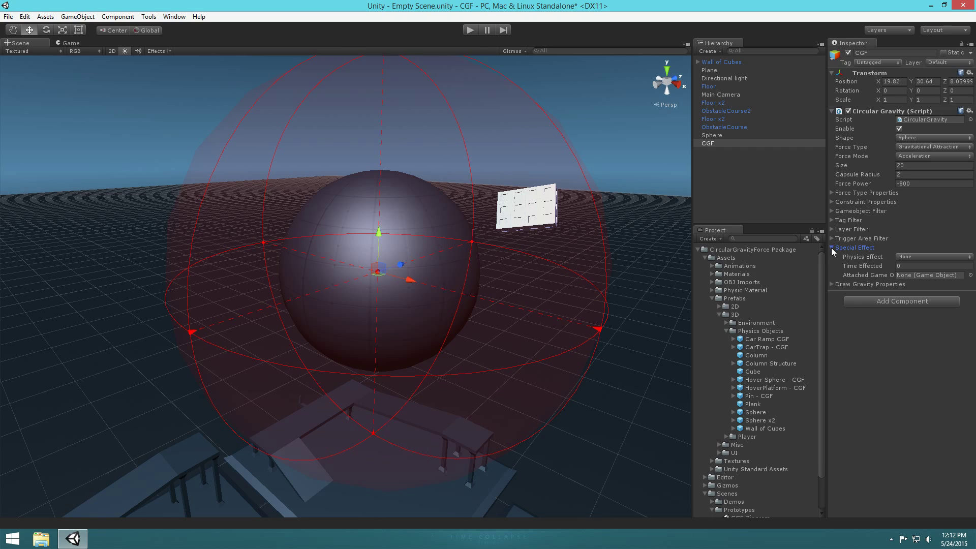
left_click(908, 256)
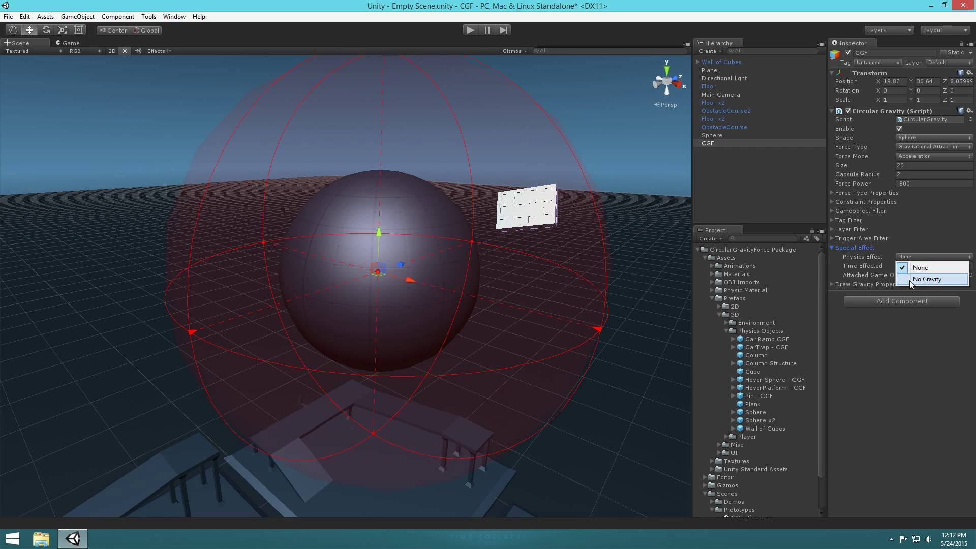
left_click(910, 280)
left_click_drag(585, 272, 455, 263, "alt")
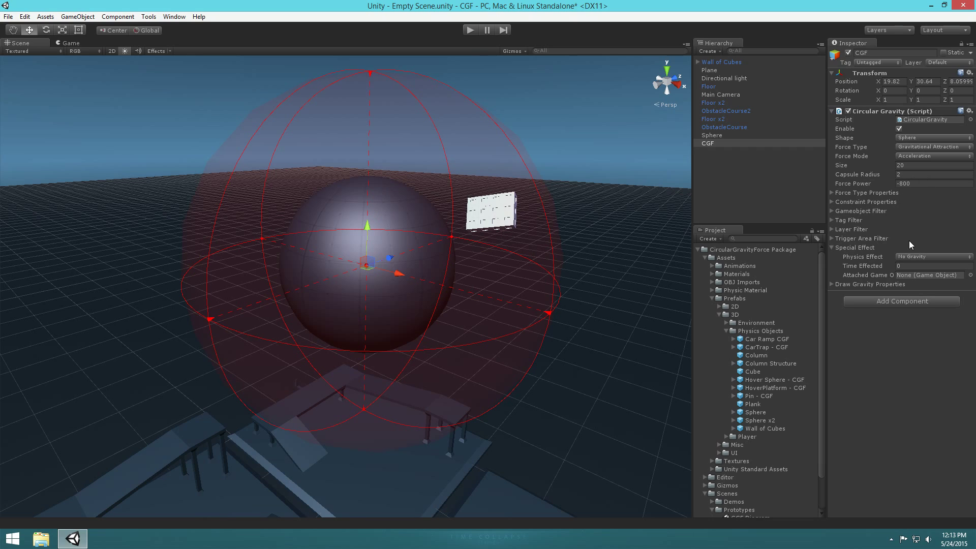
left_click(908, 266)
type("1")
right_click_drag(570, 255, 465, 225)
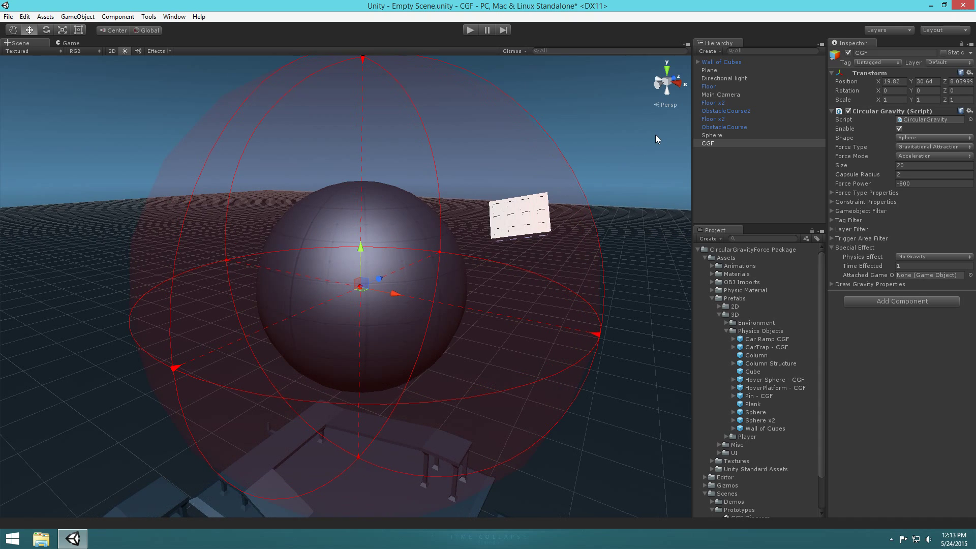
right_click_drag(656, 139, 609, 194)
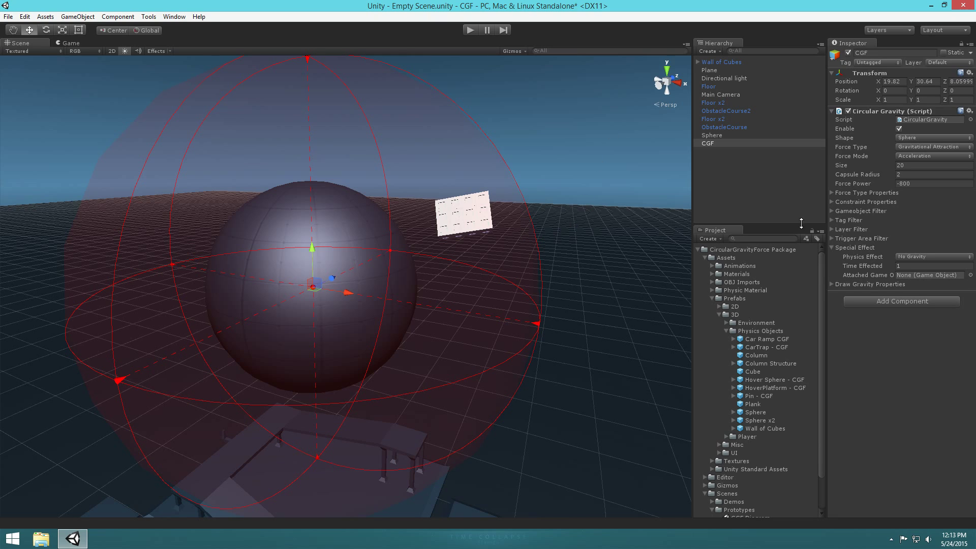
left_click_drag(472, 233, 439, 238, "alt")
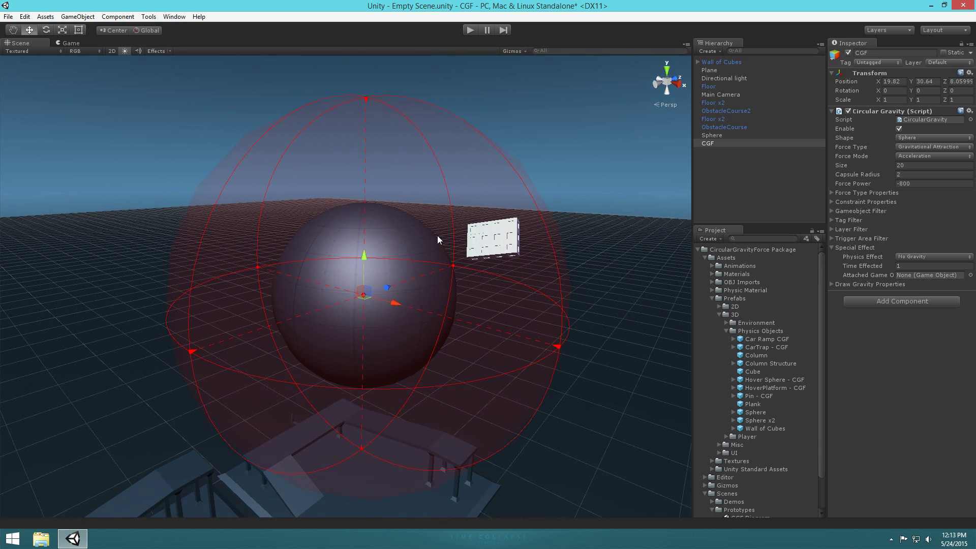
left_click_drag(439, 238, 357, 192, "alt")
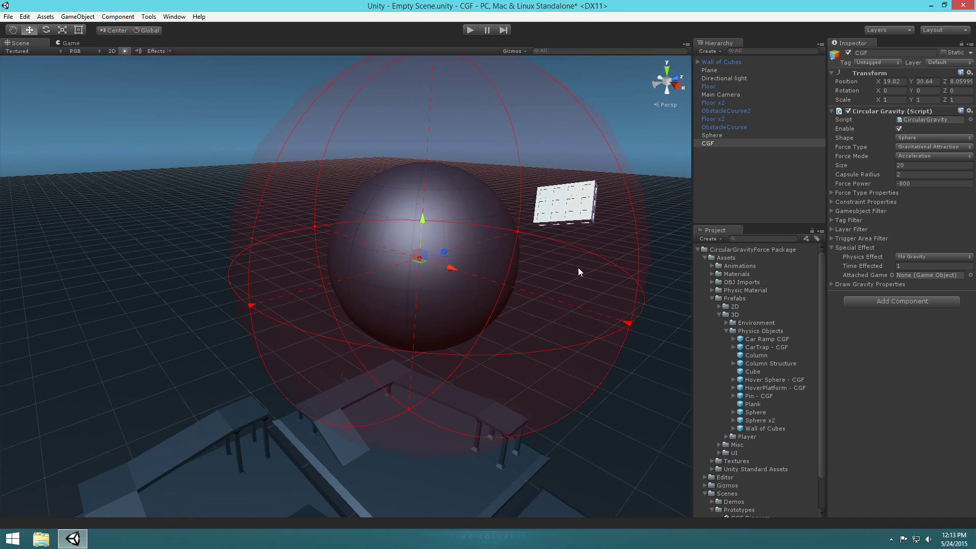
left_click_drag(481, 256, 471, 213, "alt")
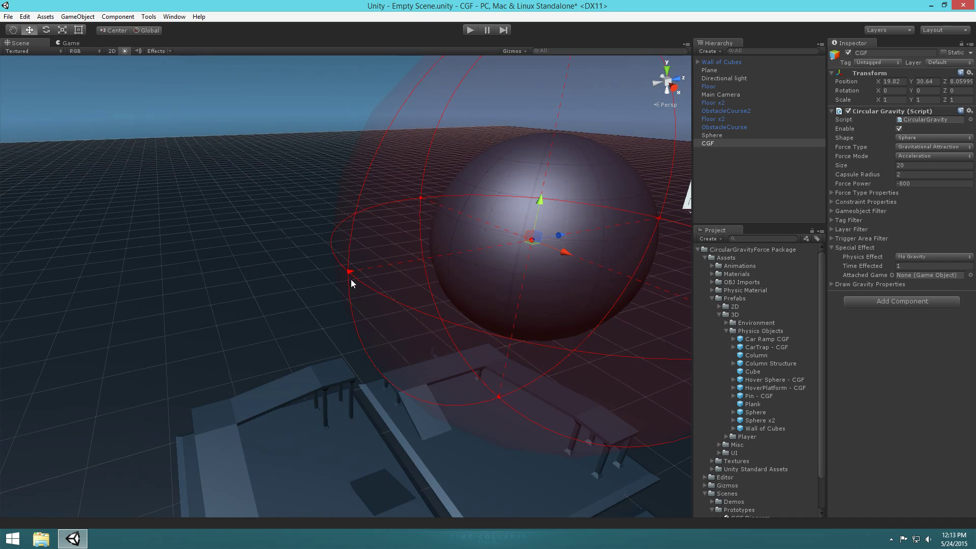
left_click_drag(429, 279, 505, 256, "alt")
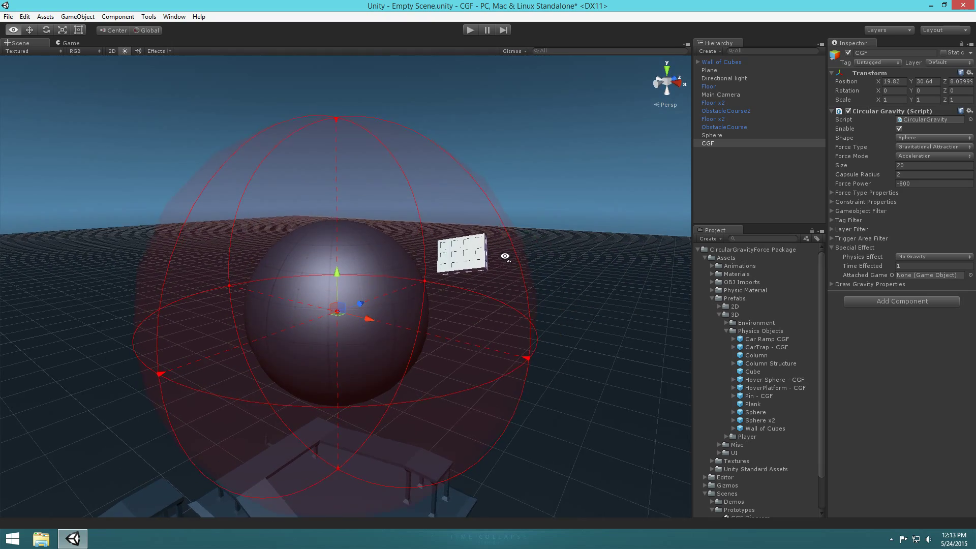
scroll(503, 260, "up", 5)
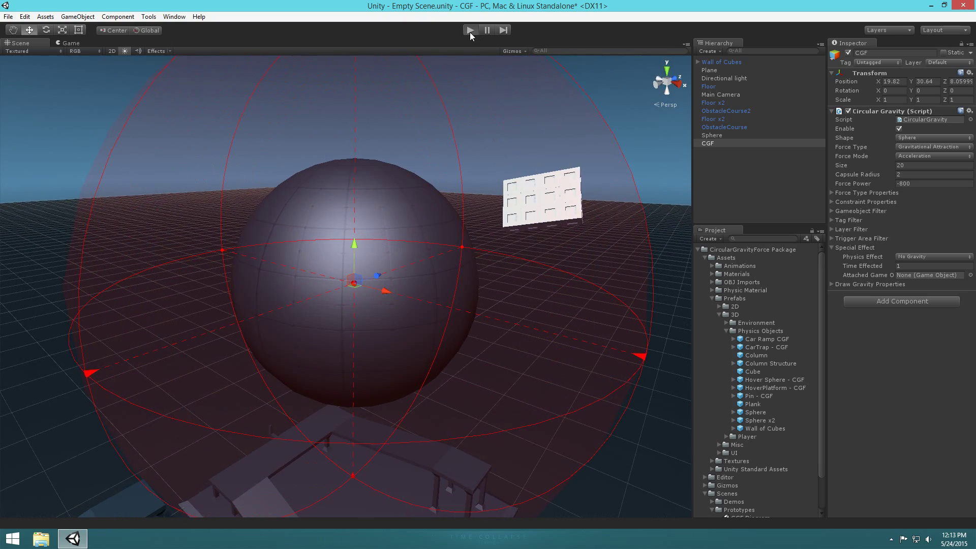
Step: Play-test the scene to check how the cubes are attracted to the sphere, and stop the simulation
left_click(470, 30)
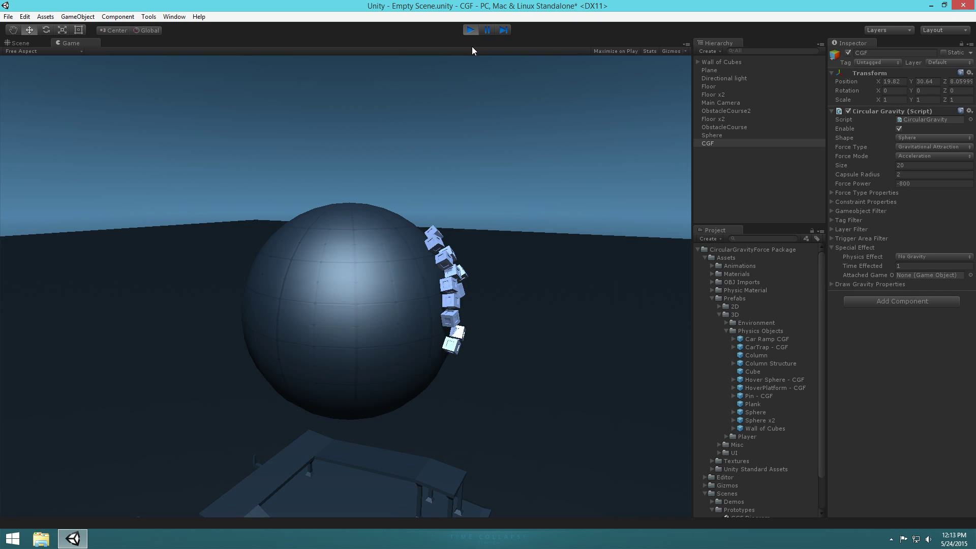
left_click(470, 30)
mouse_move(484, 222)
right_mouse_down()
mouse_move(516, 225)
mouse_move(495, 224)
right_mouse_up()
Step: Delete the Wall of Cubes from the scene
left_click(719, 172)
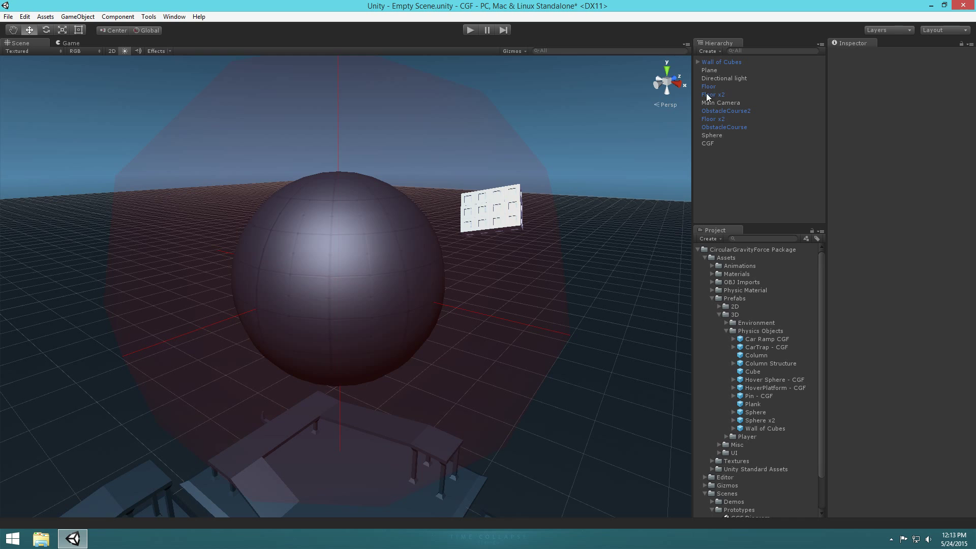
left_click(716, 62)
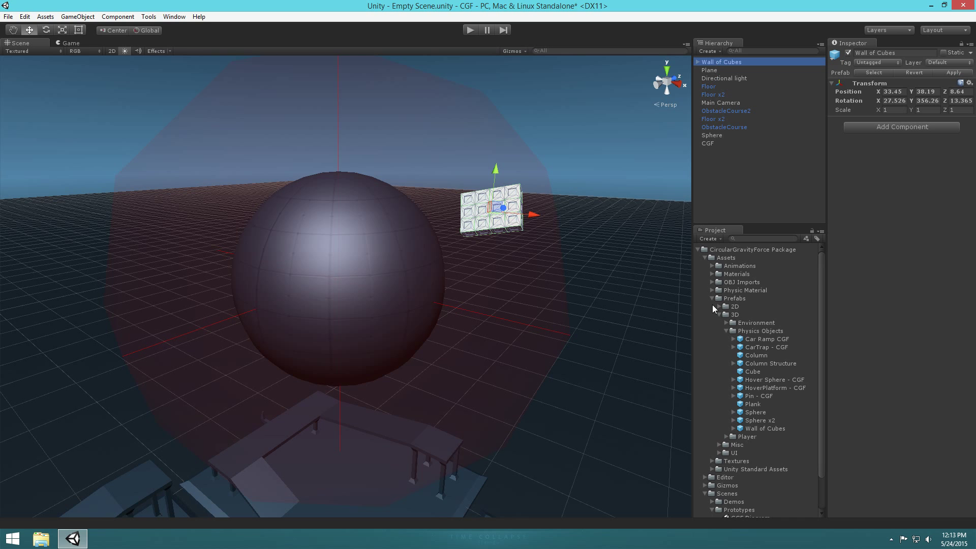
key("Delete")
mouse_move(558, 331)
right_mouse_down()
mouse_move(545, 333)
mouse_move(560, 340)
right_mouse_up()
scroll(558, 343, "up", 3)
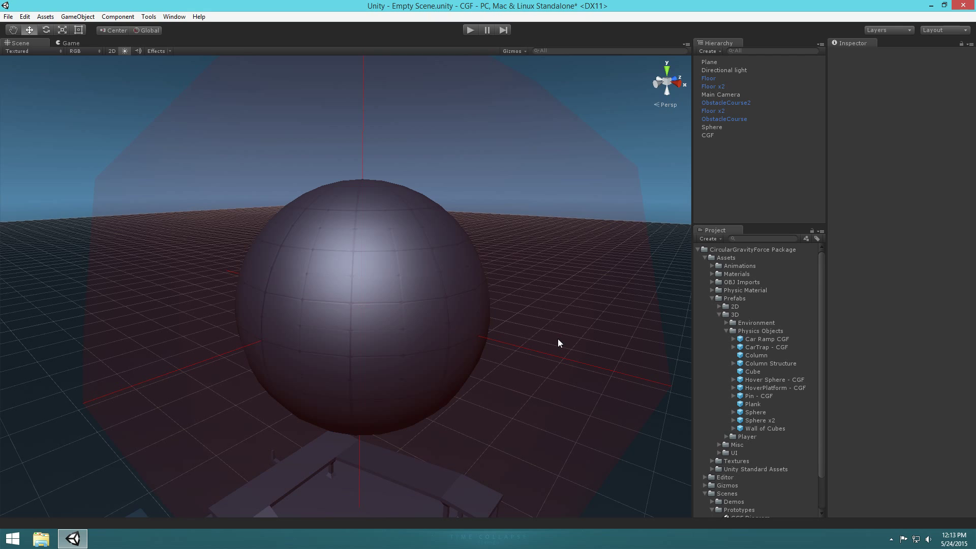
scroll(537, 299, "down", 2)
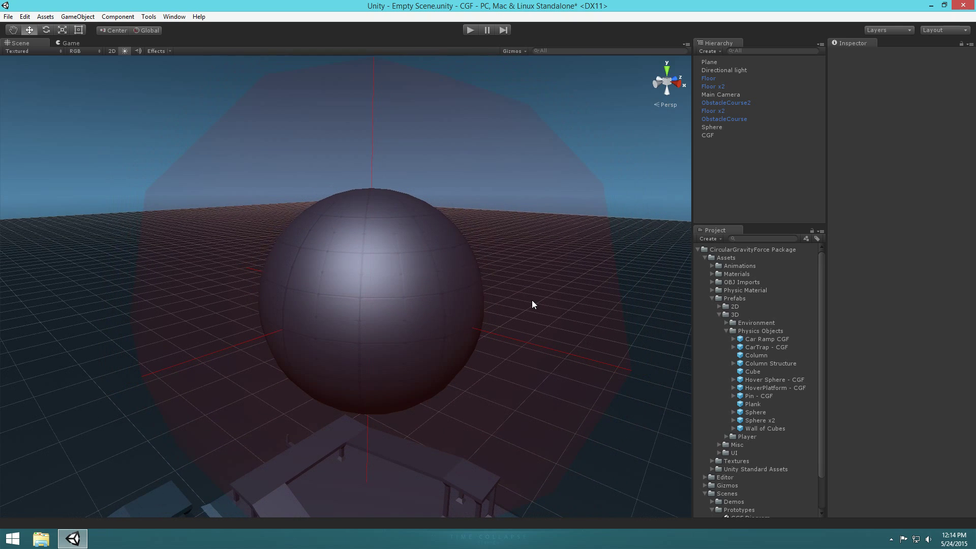
right_click_drag(599, 289, 570, 278)
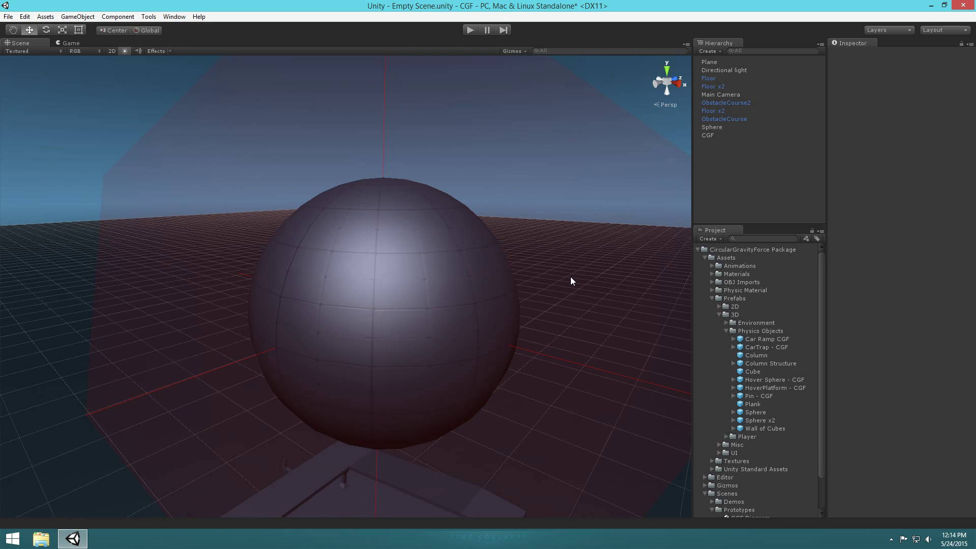
right_click_drag(617, 254, 533, 276)
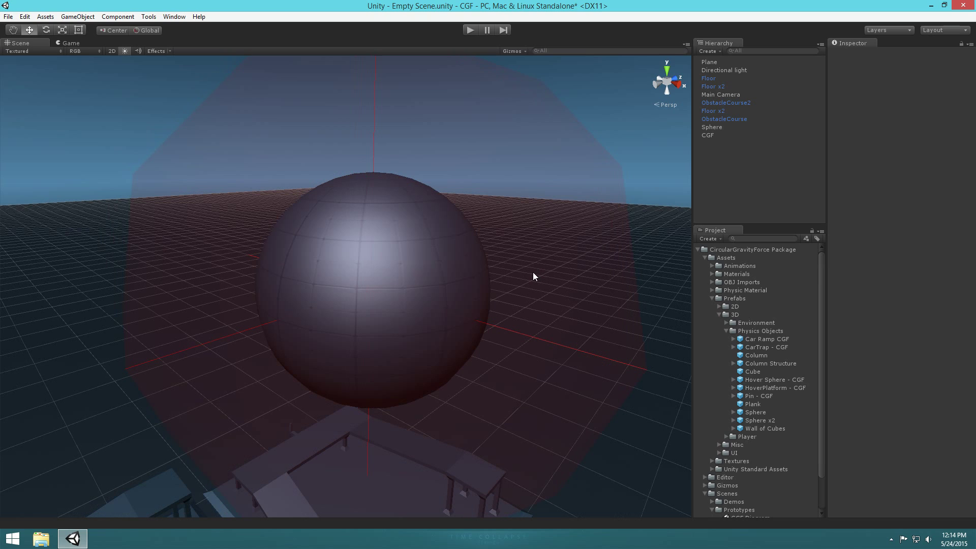
left_click(429, 247)
right_click_drag(474, 253, 695, 224)
Step: Create a 3D capsule and place it above the sphere at about X 18.86, Y 44.15, Z 15.98
left_click(732, 172)
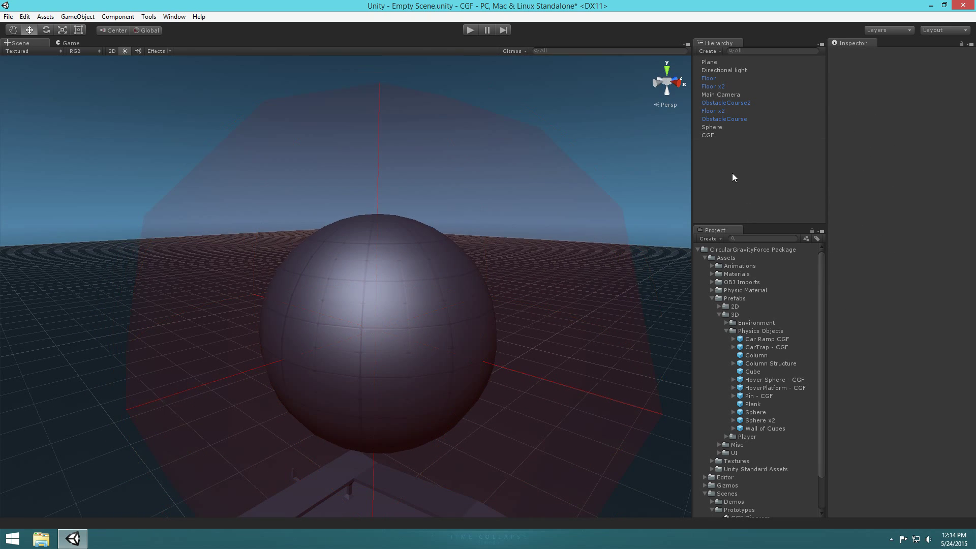
right_click(732, 173)
mouse_move(788, 270)
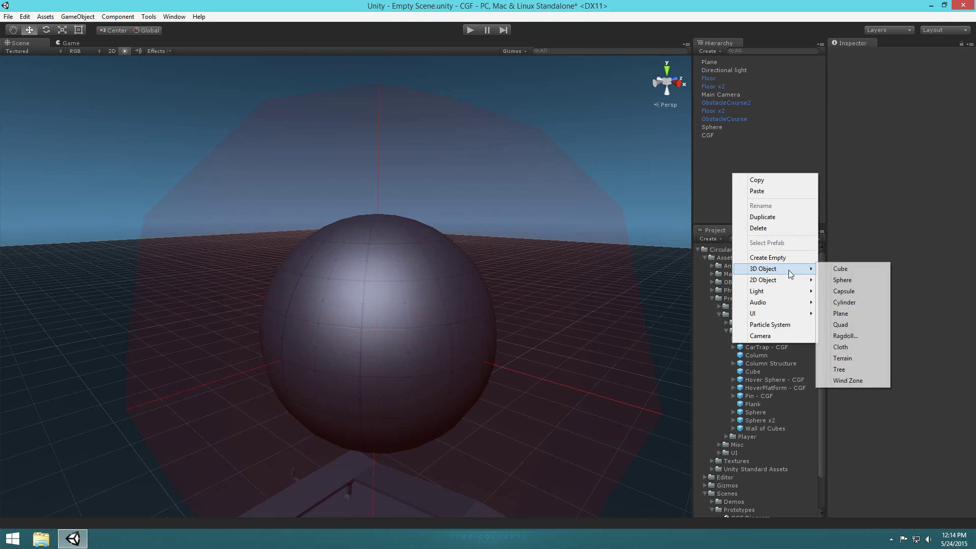
left_click(858, 292)
left_click_drag(367, 285, 430, 172)
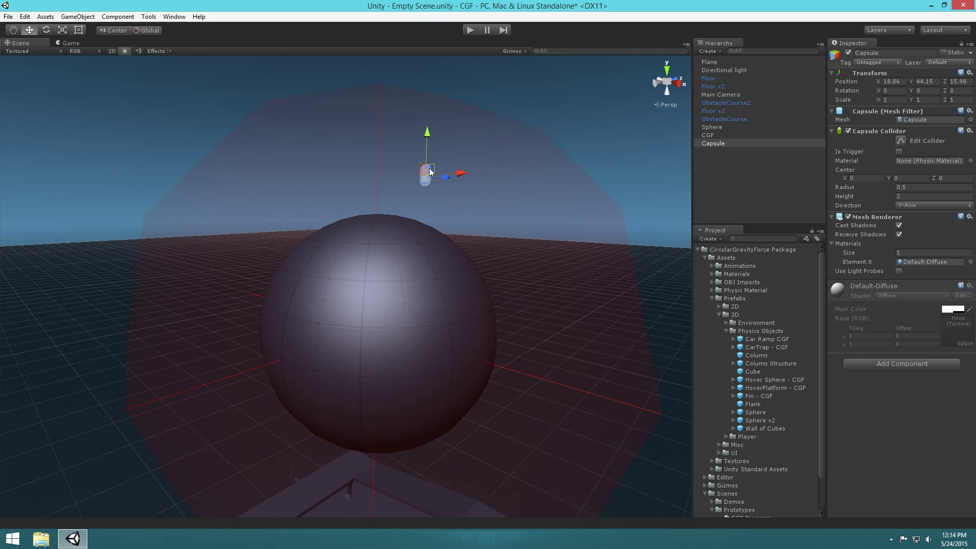
Step: Duplicate the capsule six times and spread the copies around the sphere
left_click_drag(478, 246, 304, 175, "alt")
scroll(451, 319, "up", 5)
key("ctrl+d")
key("ctrl+d")
key("ctrl+d")
key("ctrl+d")
key("ctrl+d")
key("ctrl+d")
left_click_drag(388, 227, 314, 271, "alt")
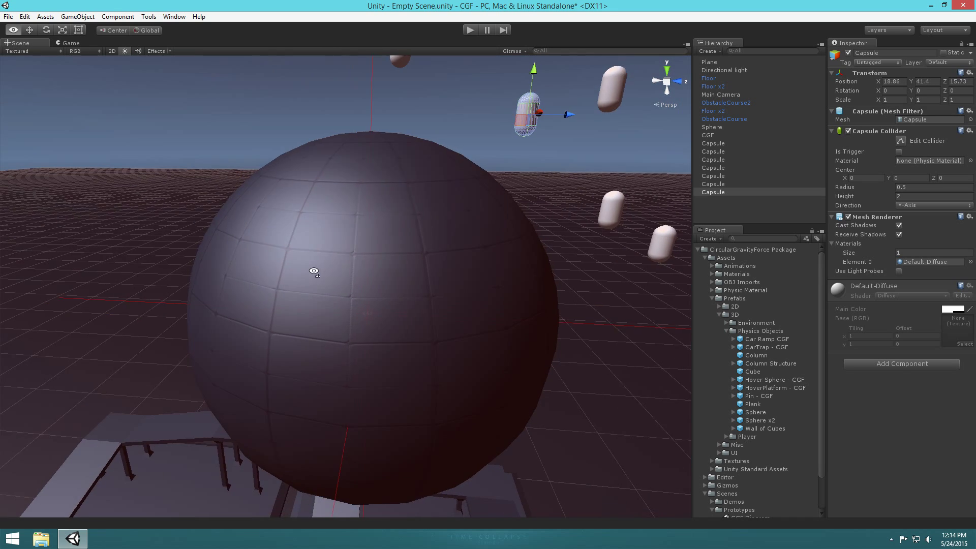
Step: Select all seven capsules and add a Rigidbody component to them
scroll(313, 271, "down", 10, "alt")
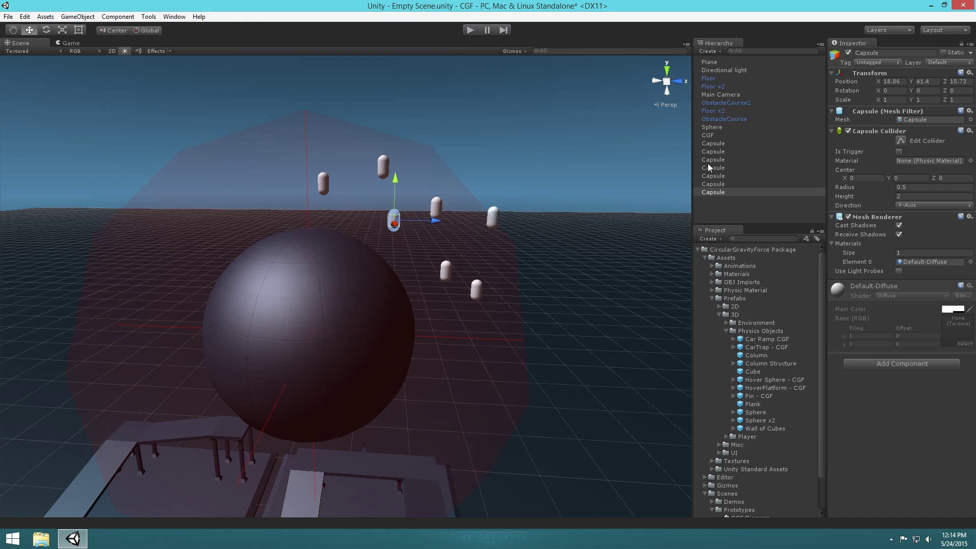
left_click(712, 167, "shift")
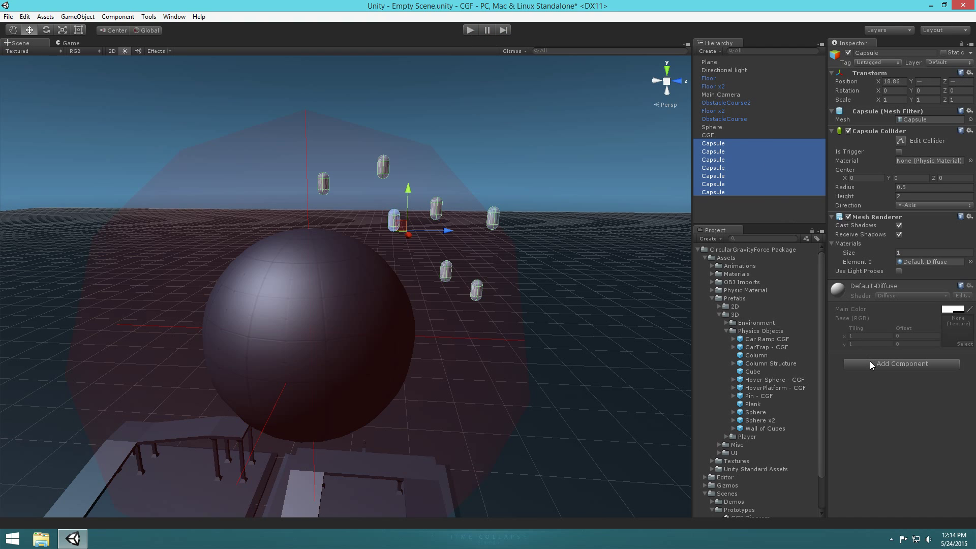
left_click(925, 365)
type("rig")
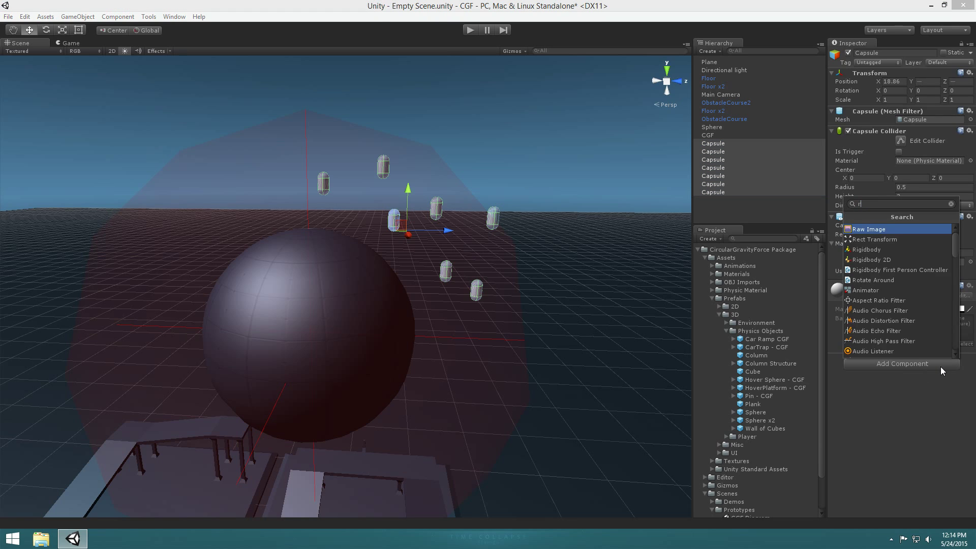
left_click(865, 229)
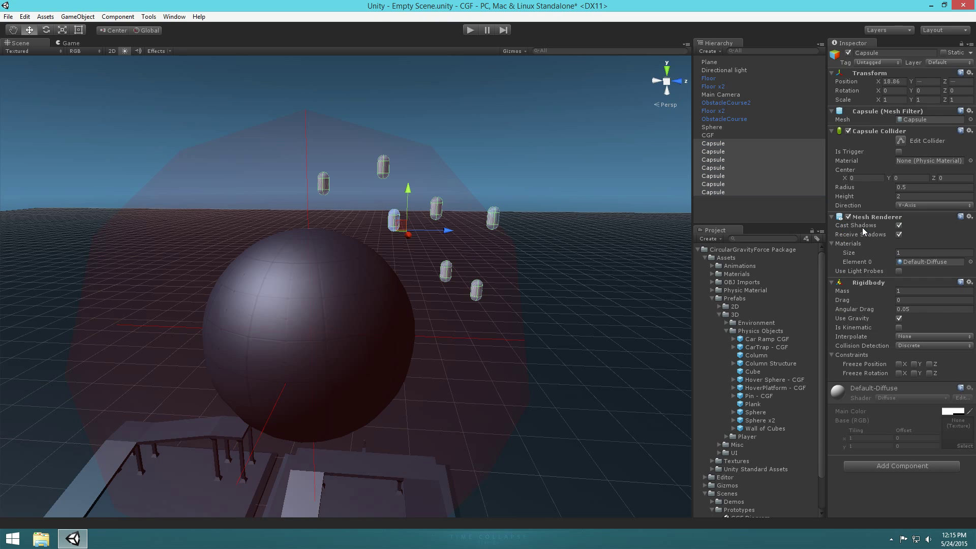
Step: Play-test the scene, examine from several angles how the capsules land on the sphere, and stop the simulation
key("ctrl+p")
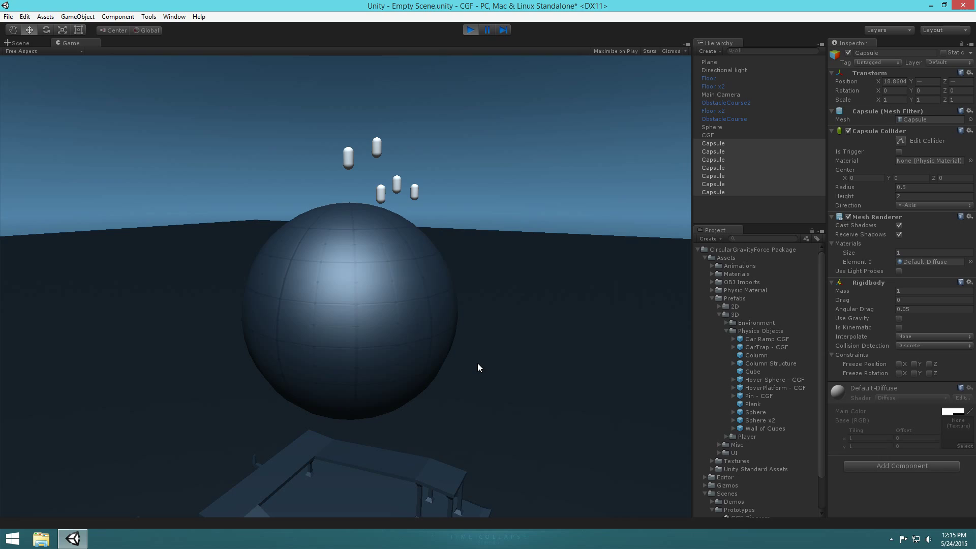
left_click(33, 45)
left_click_drag(514, 290, 442, 285, "alt")
left_click(602, 279)
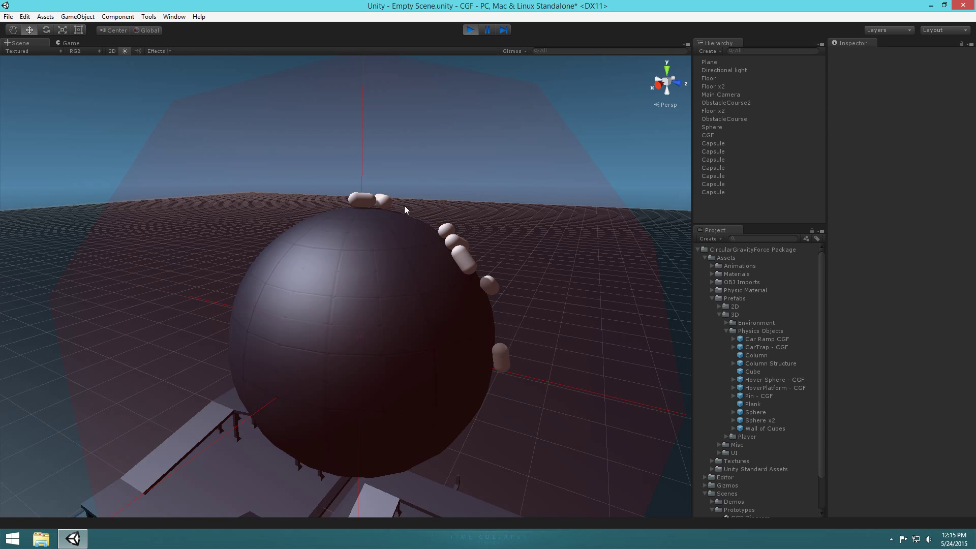
mouse_move(510, 326)
left_mouse_down("alt")
mouse_move(523, 331)
mouse_move(484, 331)
mouse_move(463, 314)
mouse_move(497, 327)
left_mouse_up("alt")
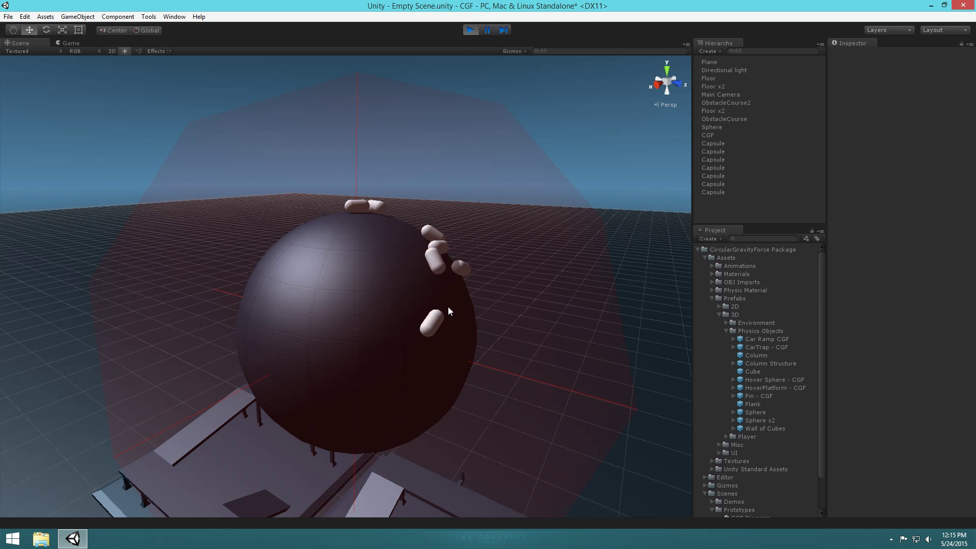
mouse_move(415, 237)
right_mouse_down()
mouse_move(423, 232)
mouse_move(410, 243)
right_mouse_up()
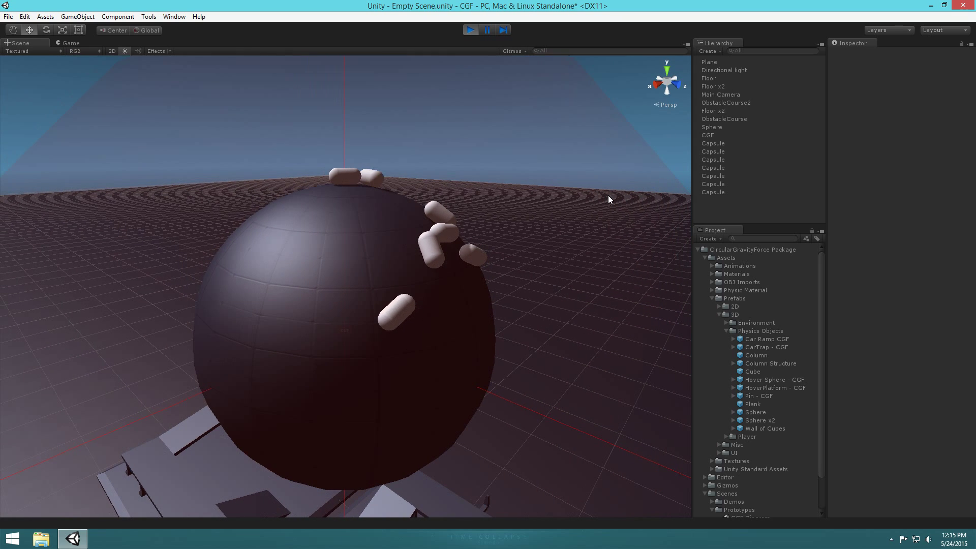
right_click_drag(478, 207, 492, 228)
left_click(470, 30)
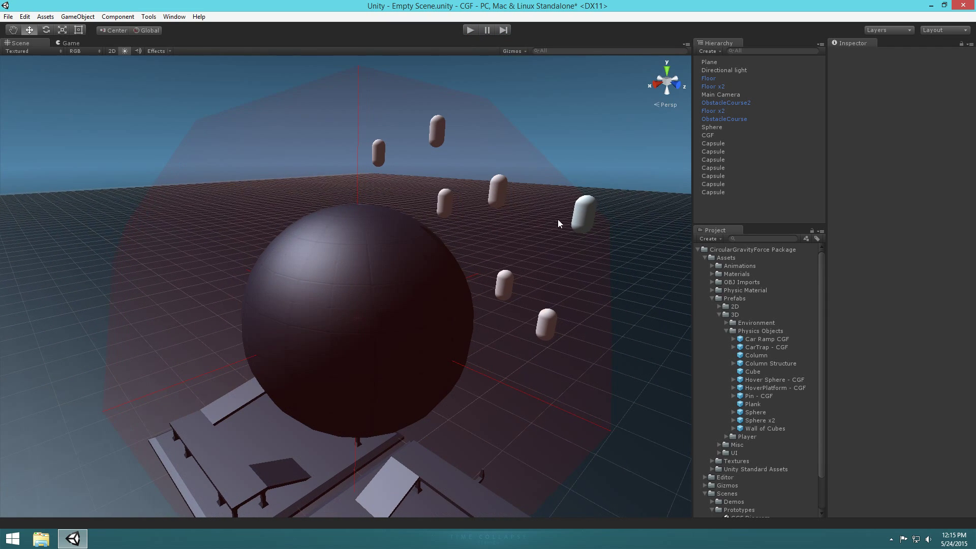
Step: Enable Align To Force in the Constraint Properties of the CGF object
left_click(711, 135)
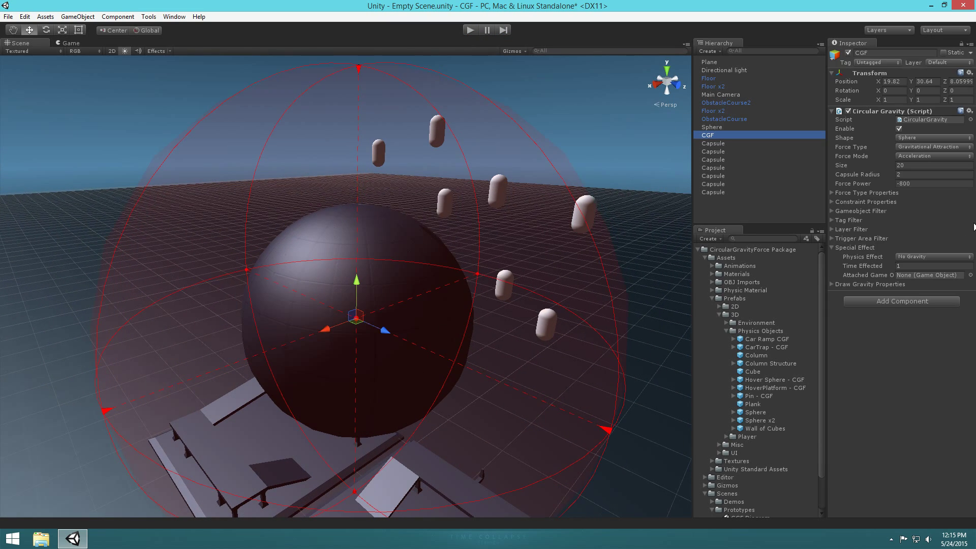
left_click(831, 248)
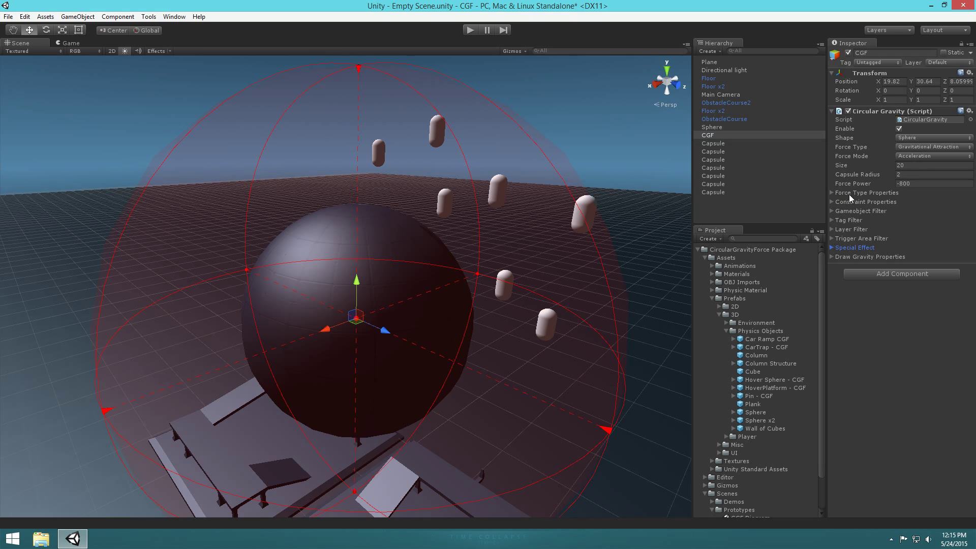
left_click(833, 193)
left_click(833, 194)
left_click(832, 202)
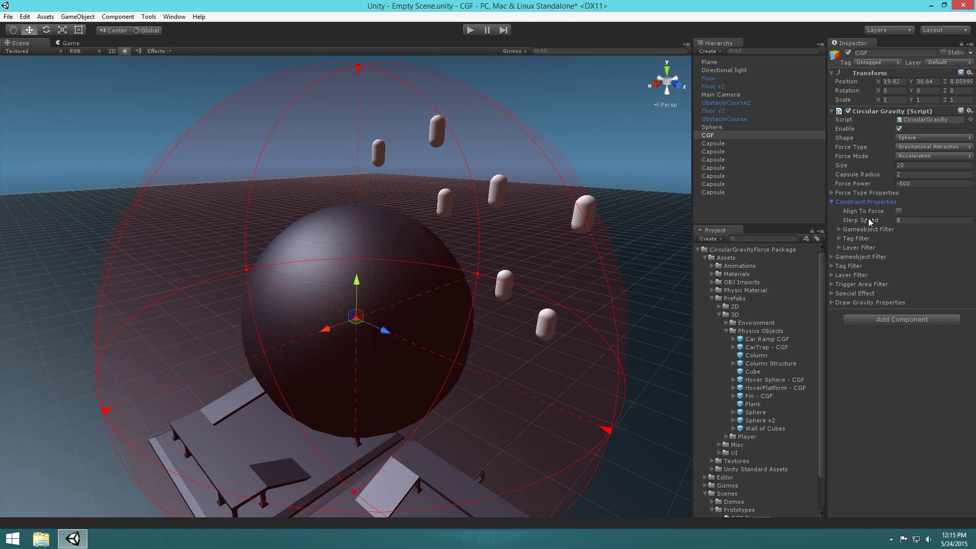
left_click(908, 219)
left_click(917, 220)
left_click(898, 211)
Step: Run the scene and examine how the capsules orient themselves on the sphere's surface
left_click(471, 30)
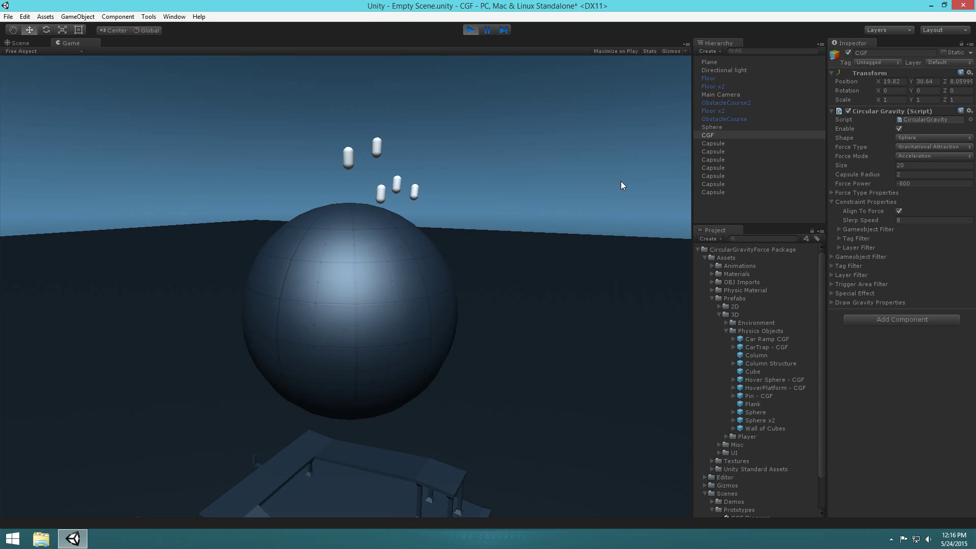
left_click(20, 43)
left_click_drag(293, 217, 491, 320, "alt")
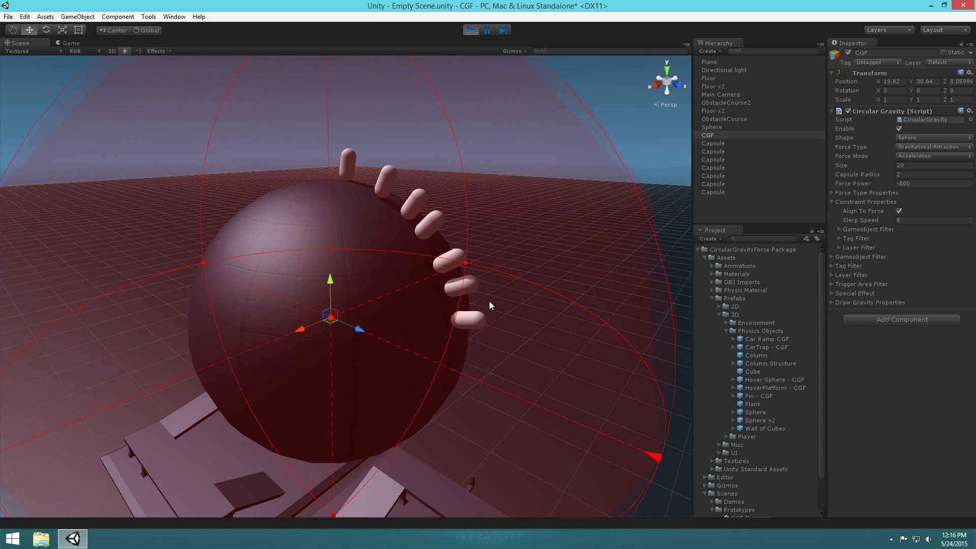
left_click_drag(506, 267, 425, 284, "alt")
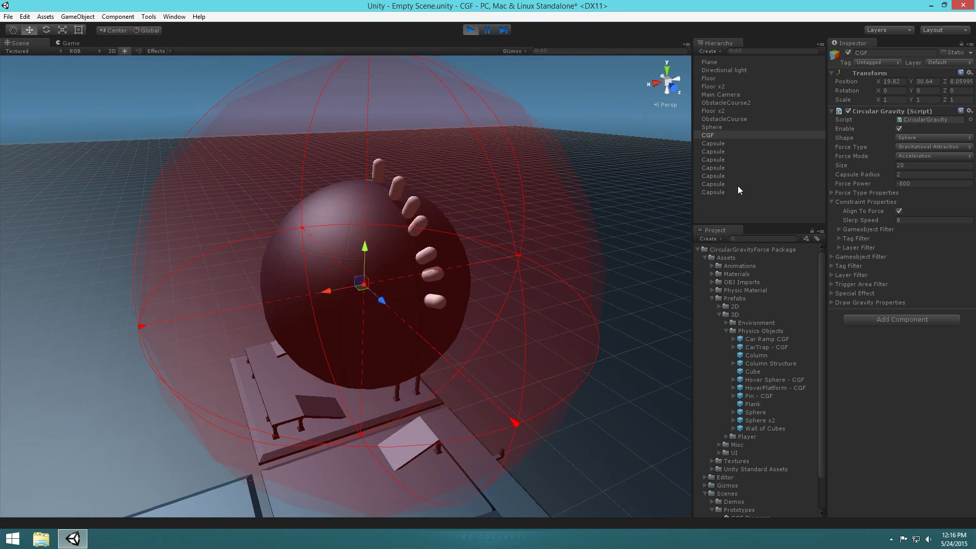
Step: Move the Sphere and CGF together during play, examine how the capsules follow from several angles, and stop the simulation
left_click(708, 135)
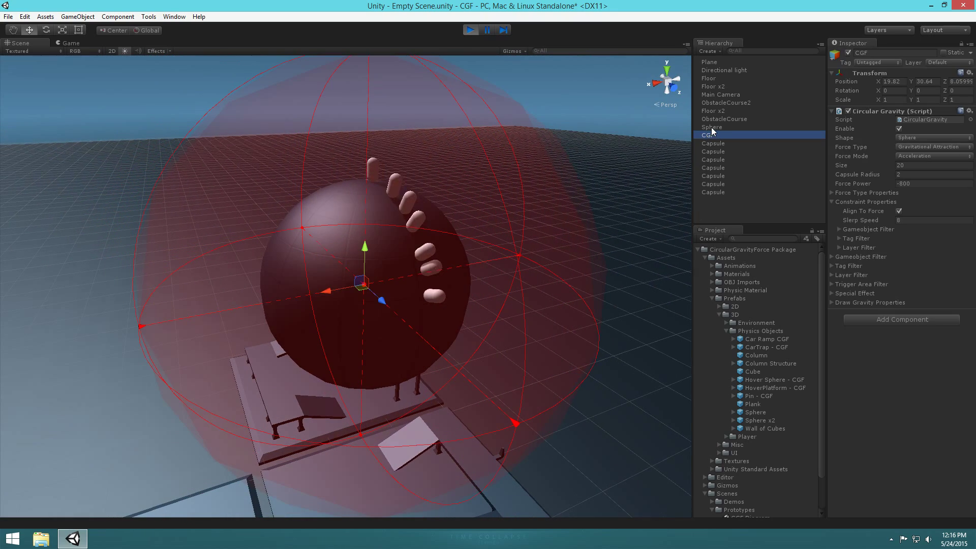
key("Up")
key("shift+Down")
left_click_drag(364, 284, 396, 261)
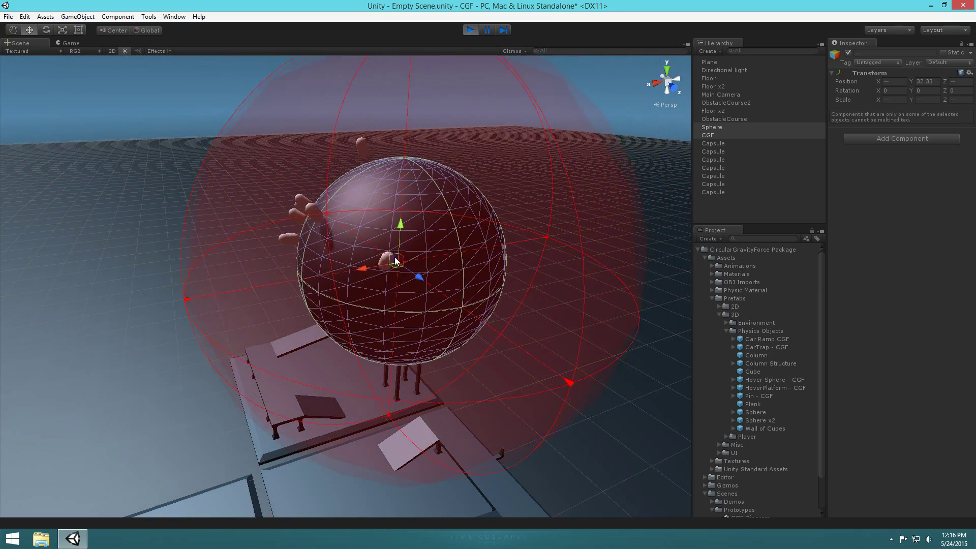
left_click(206, 88)
left_click_drag(205, 87, 327, 126, "alt")
scroll(330, 127, "up", 3)
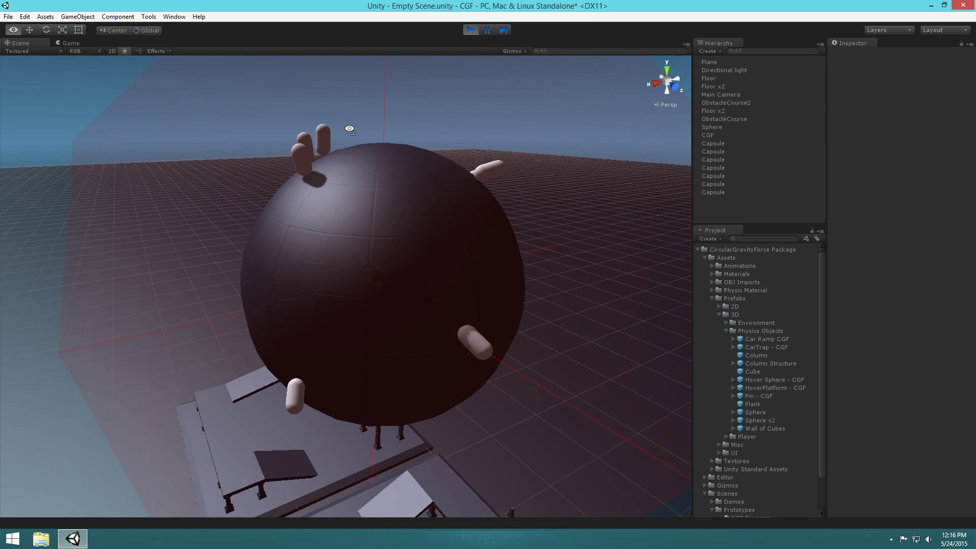
left_click_drag(419, 127, 534, 129, "alt")
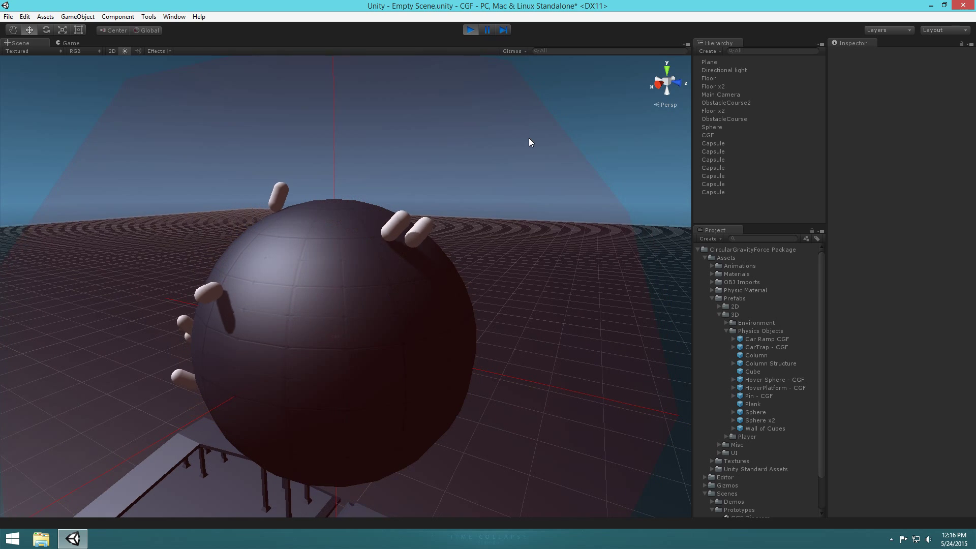
left_click_drag(427, 199, 393, 205, "alt")
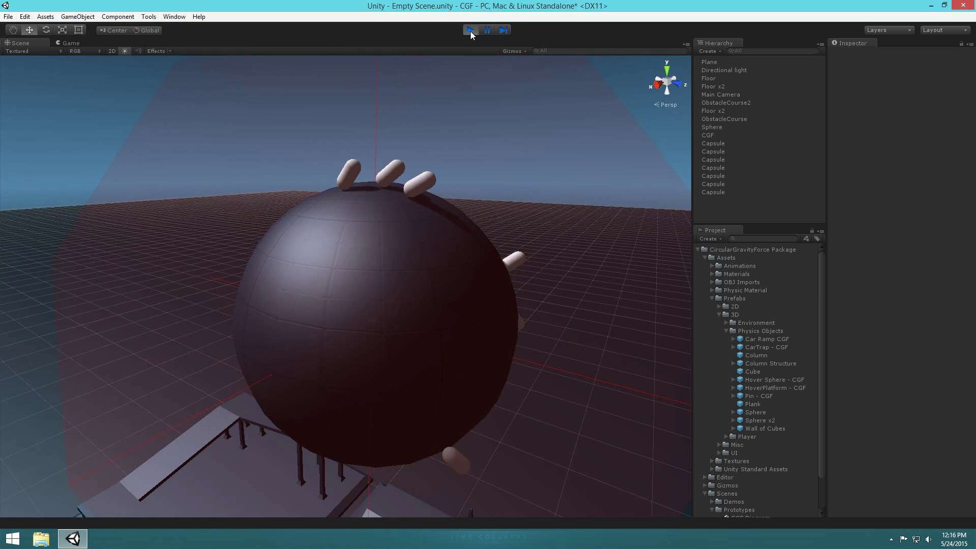
left_click(471, 31)
Step: Set the Rigidbody Drag to 1 and Angular Drag to 0.5 on all seven capsules
right_click_drag(529, 228, 644, 244, "alt")
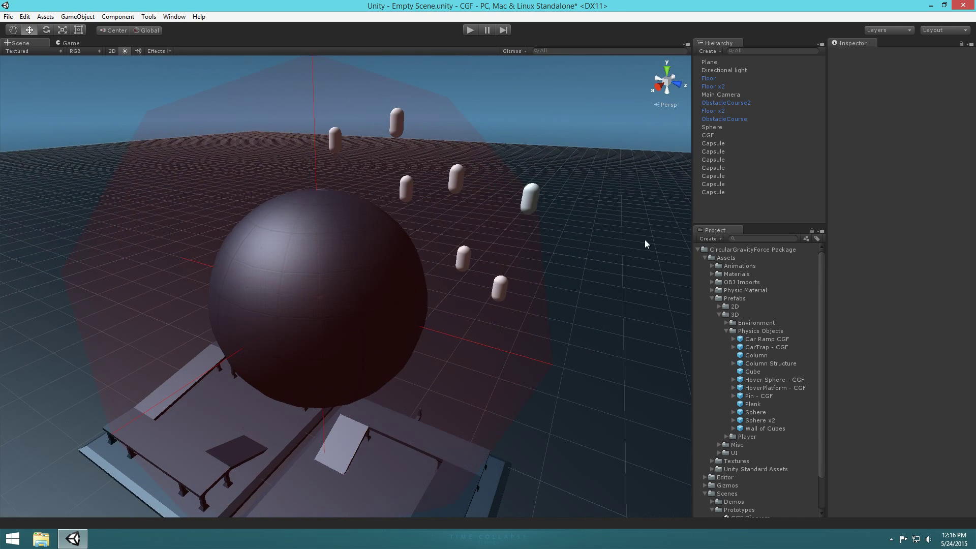
left_click(722, 143)
left_click(718, 193, "shift")
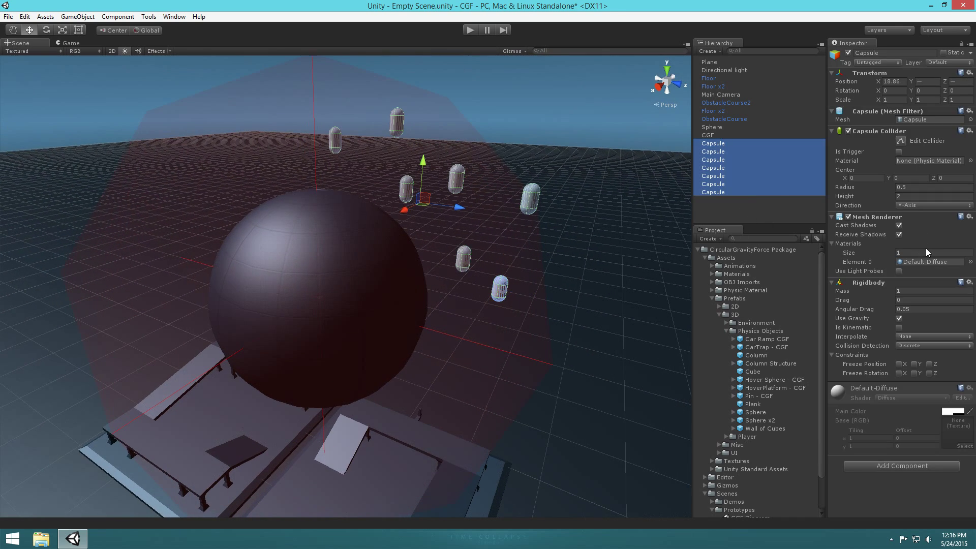
left_click(928, 299)
type("1")
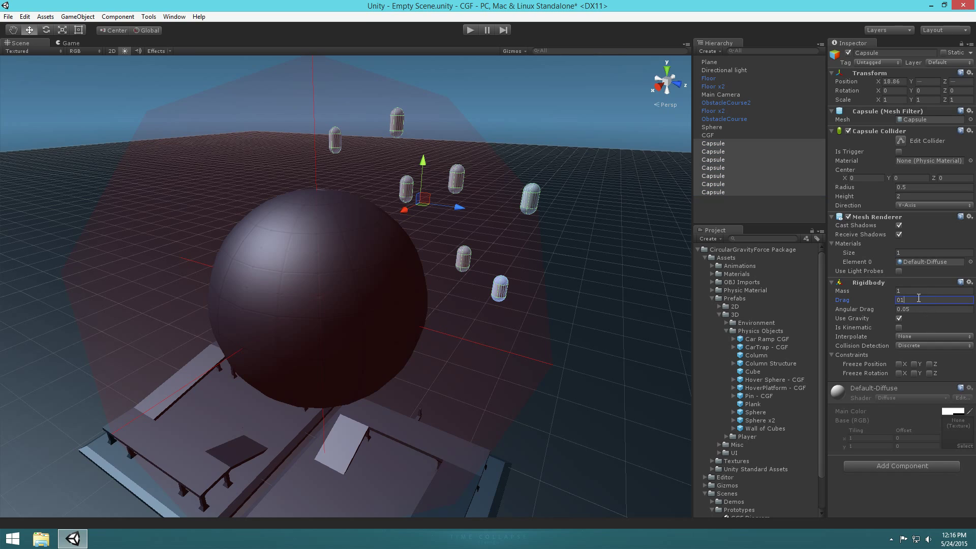
left_click(919, 310)
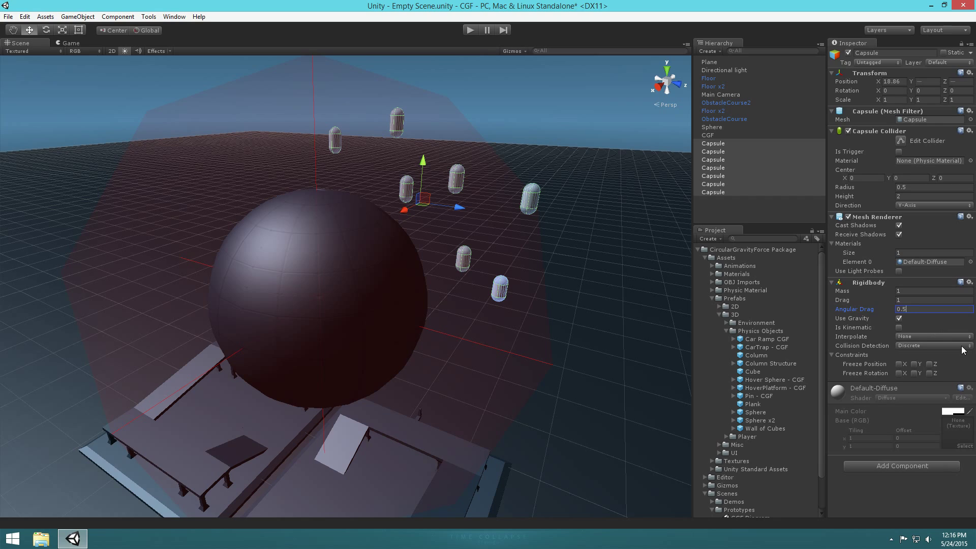
left_click(517, 66)
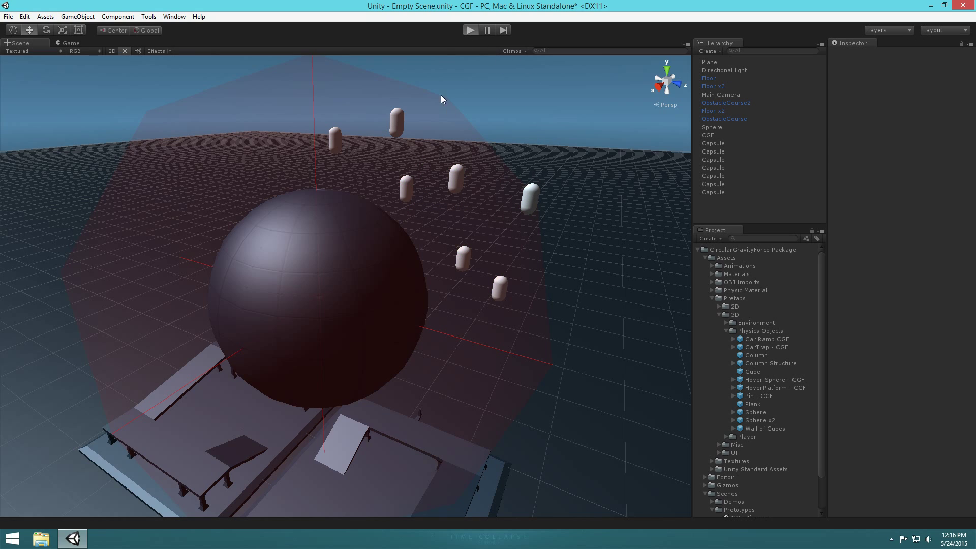
Step: Frame the sphere and all capsules in the scene view and align the Main Camera with that view
left_click_drag(441, 94, 469, 184, "alt")
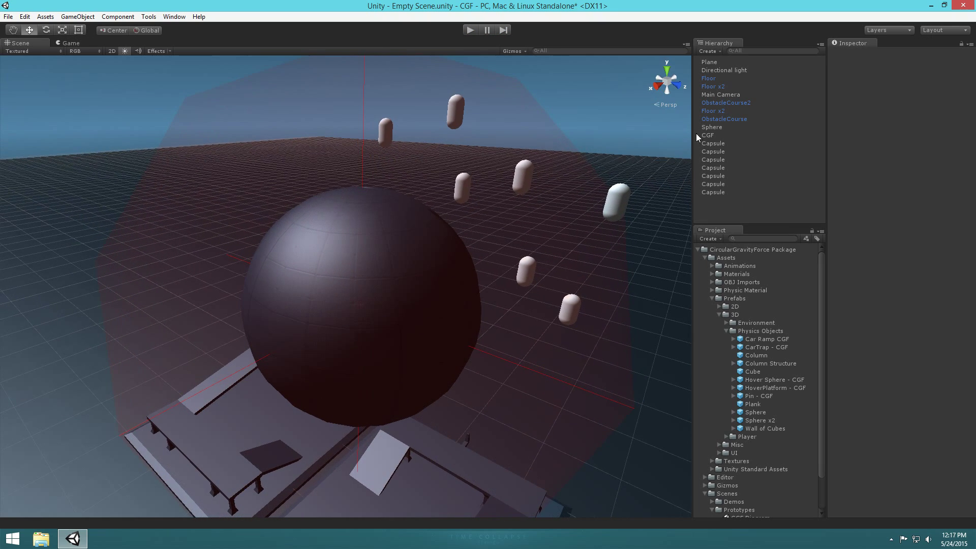
left_click(717, 95)
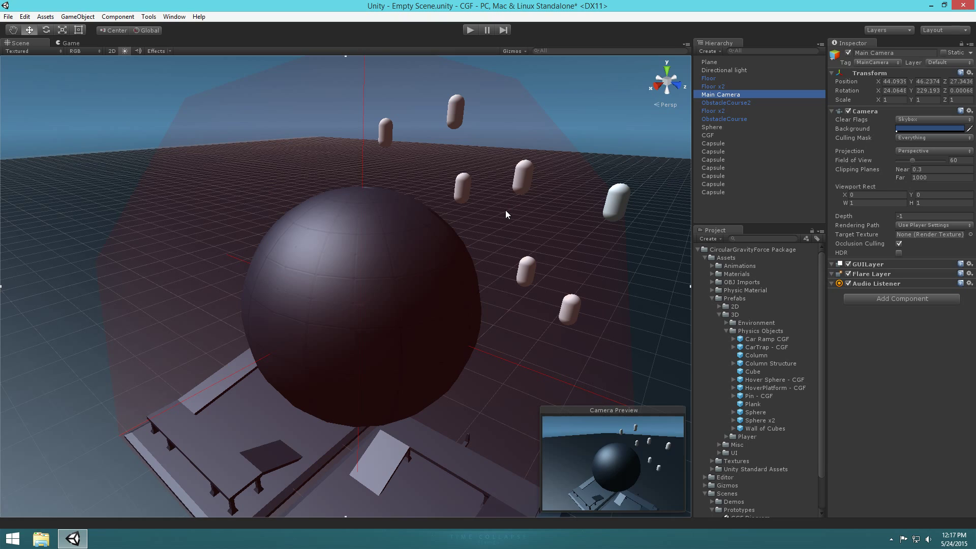
Step: Run the scene and turn on gizmos in the Game view to show the CGF's force area
key("ctrl+p")
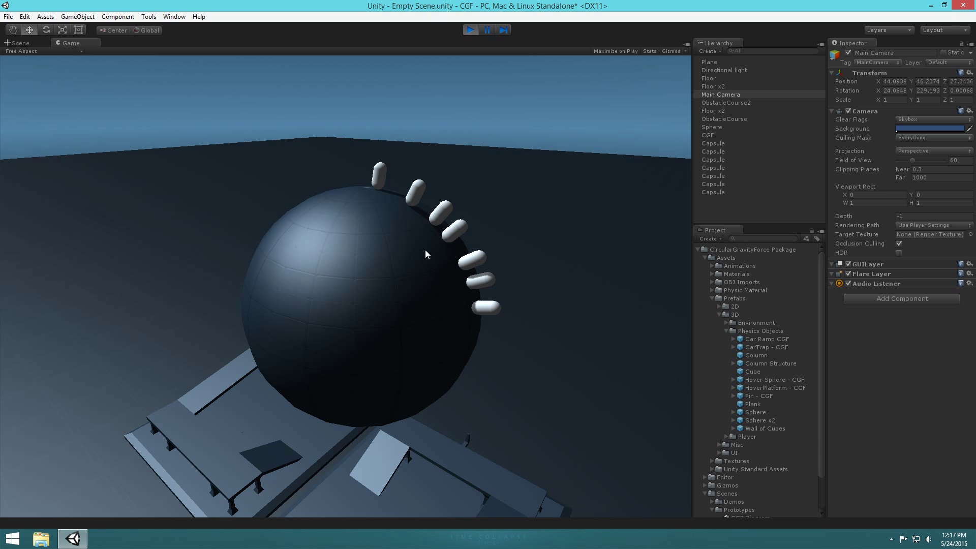
left_click(706, 135)
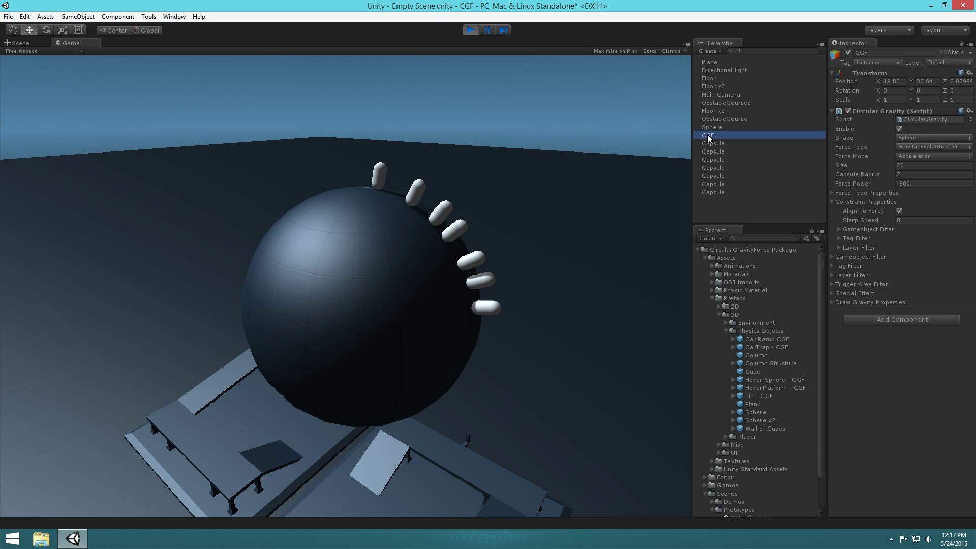
left_click(668, 52)
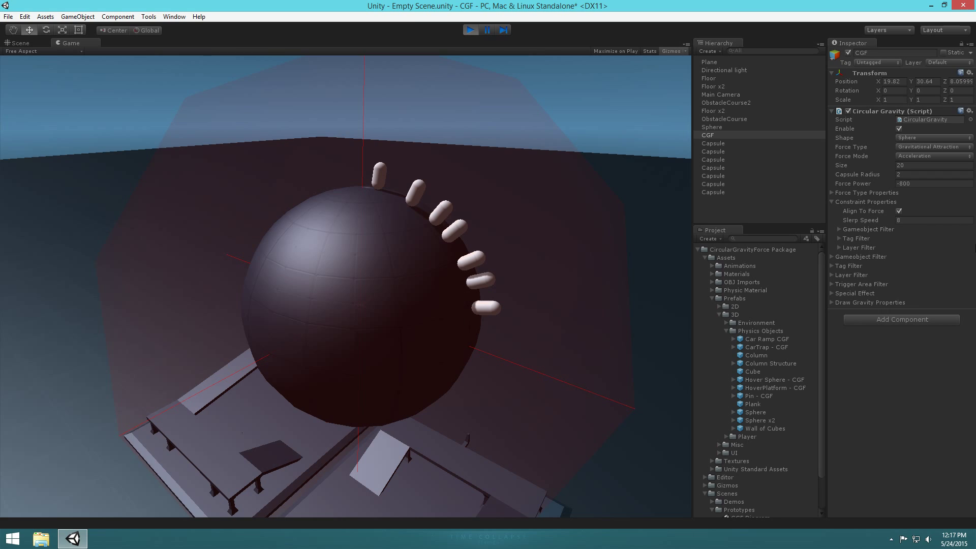
Step: Disable the CGF's Circular Gravity force during play and re-enable it to test how the capsules are released and attracted
left_click(719, 136)
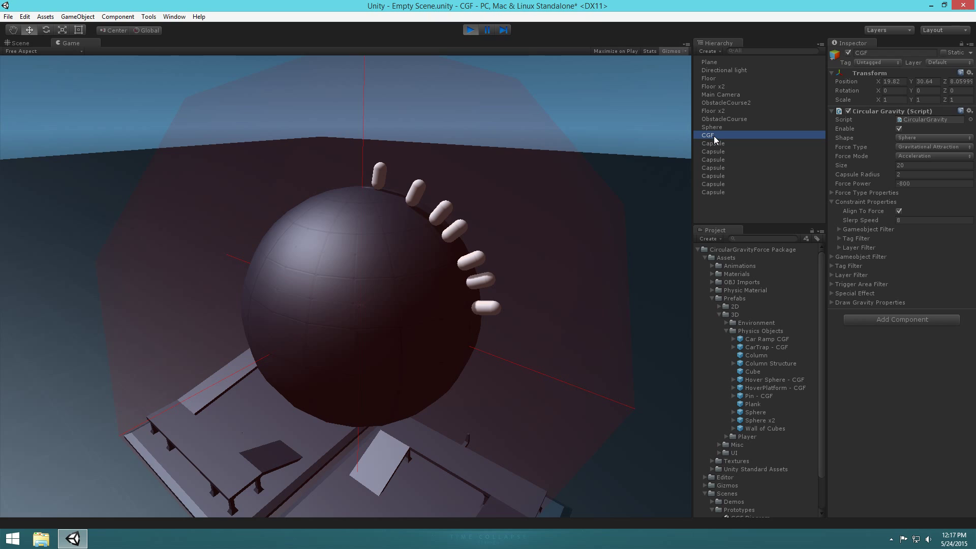
left_click(898, 129)
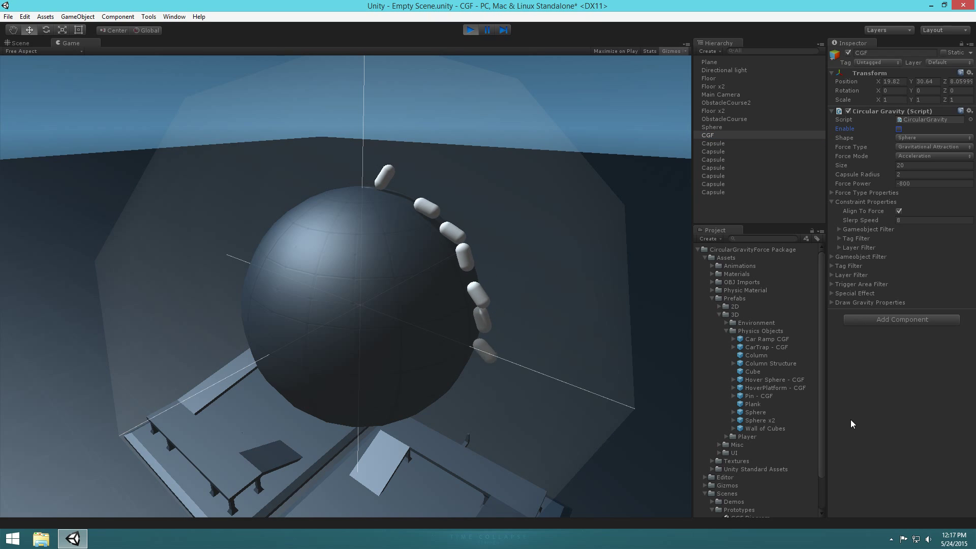
left_click(899, 129)
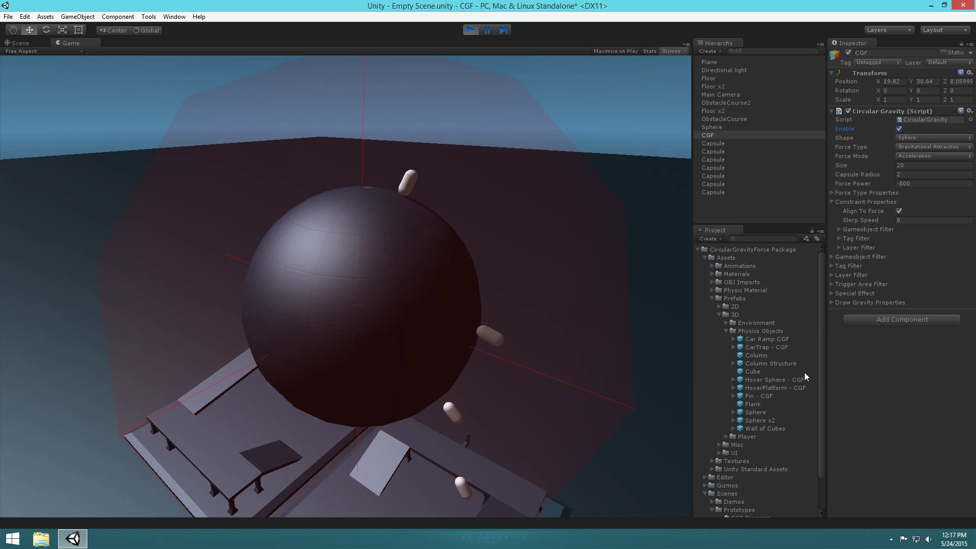
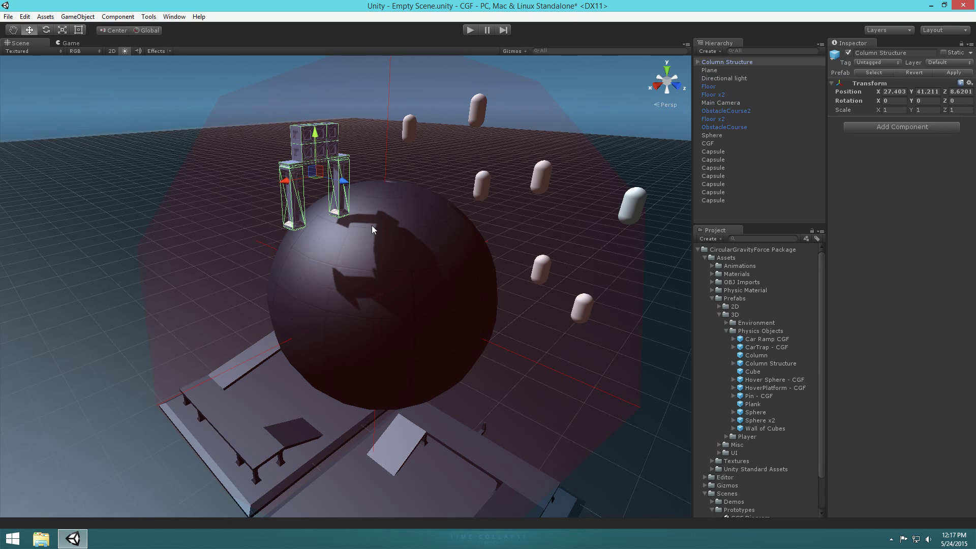
Step: Tilt the Column Structure about -30 degrees around Z so it leans with the sphere's surface, at about X 26.87, Y 41.35
key("e")
left_click_drag(294, 145, 275, 191)
left_click_drag(483, 194, 463, 238, "alt")
scroll(404, 249, "down", 8)
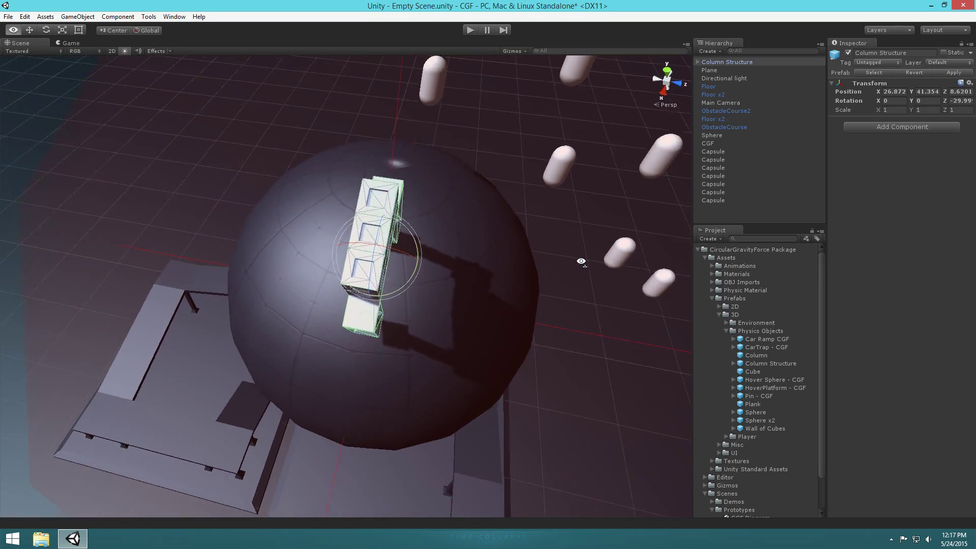
Step: Rotate the Column Structure to about -41.56 degrees around Z and lower it onto the sphere, at about X 27.96, Y 39.14, Z 8.41
mouse_move(371, 249)
left_mouse_down()
mouse_move(356, 282)
mouse_move(502, 283)
mouse_move(448, 293)
mouse_move(376, 248)
left_mouse_up()
key("e")
key("w")
left_click_drag(524, 250, 393, 206, "alt")
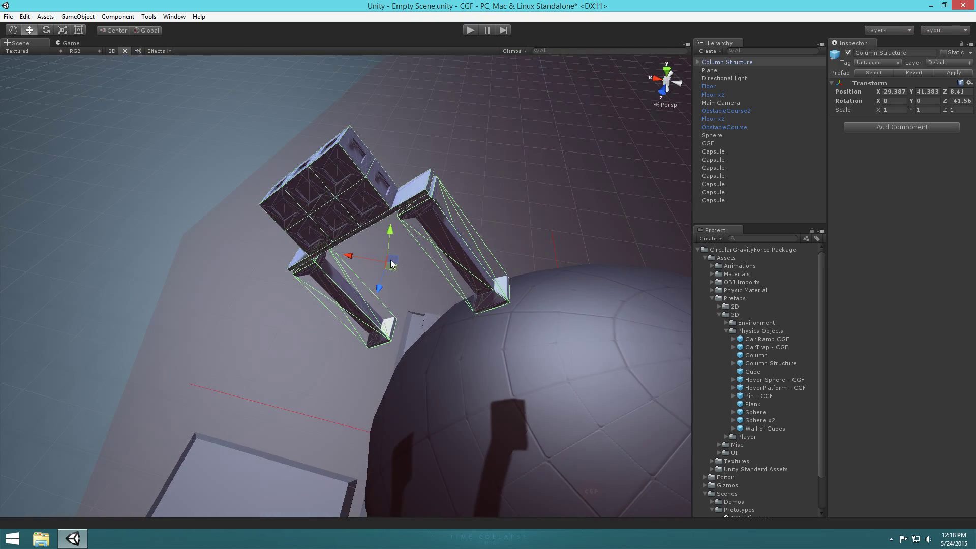
left_click_drag(392, 263, 434, 326)
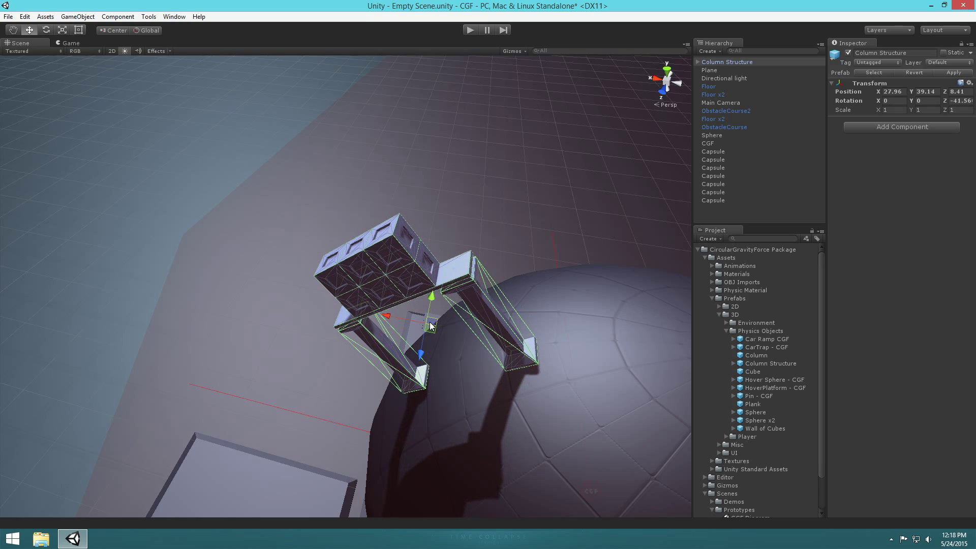
Step: Run the scene and move the CGF away from the sphere's centre during play to test its pull, and stop playback
left_click_drag(524, 290, 676, 288, "alt")
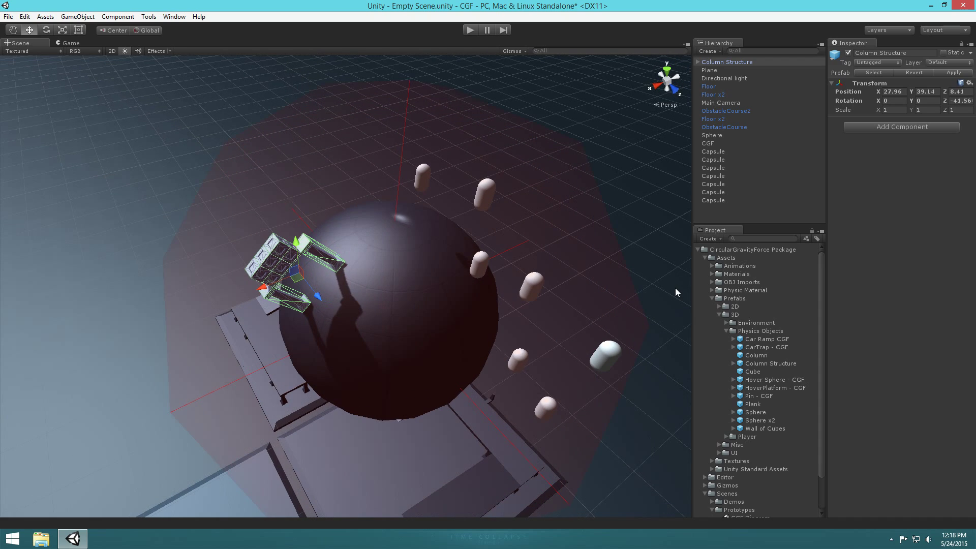
left_click(466, 30)
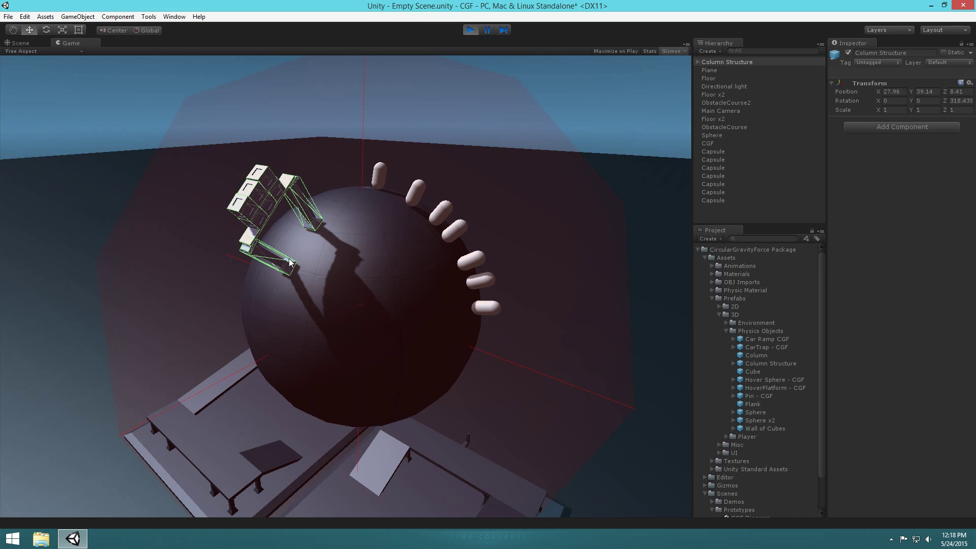
left_click(22, 45)
left_click(384, 352)
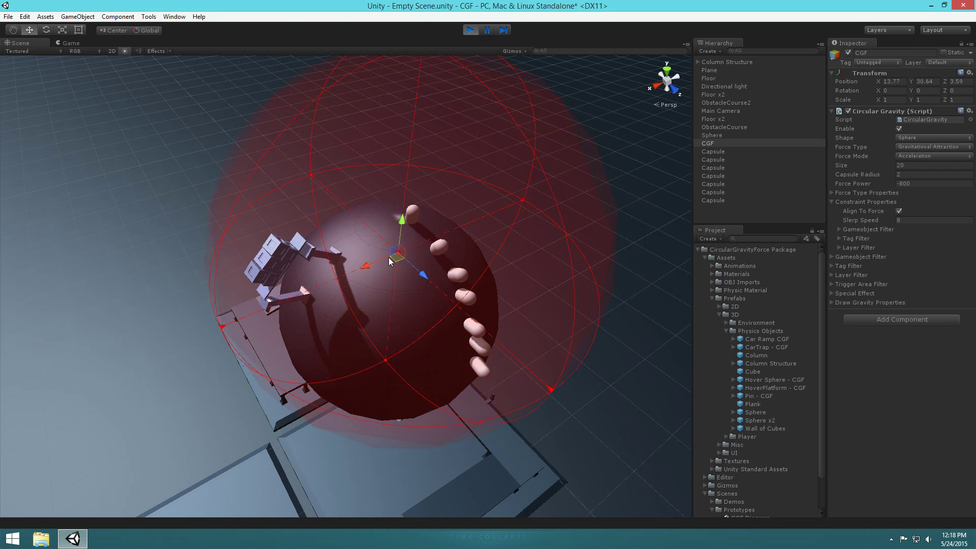
left_click_drag(388, 258, 372, 315)
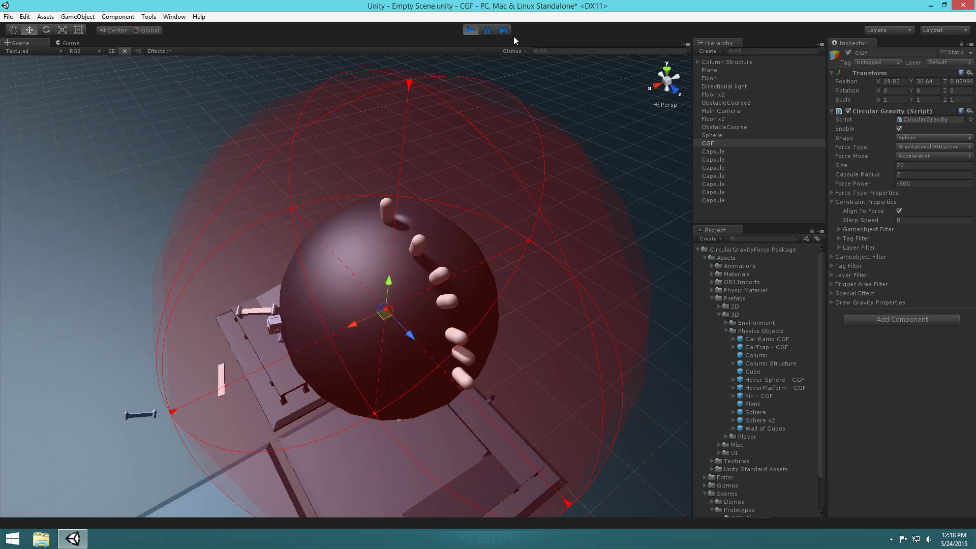
left_click(471, 30)
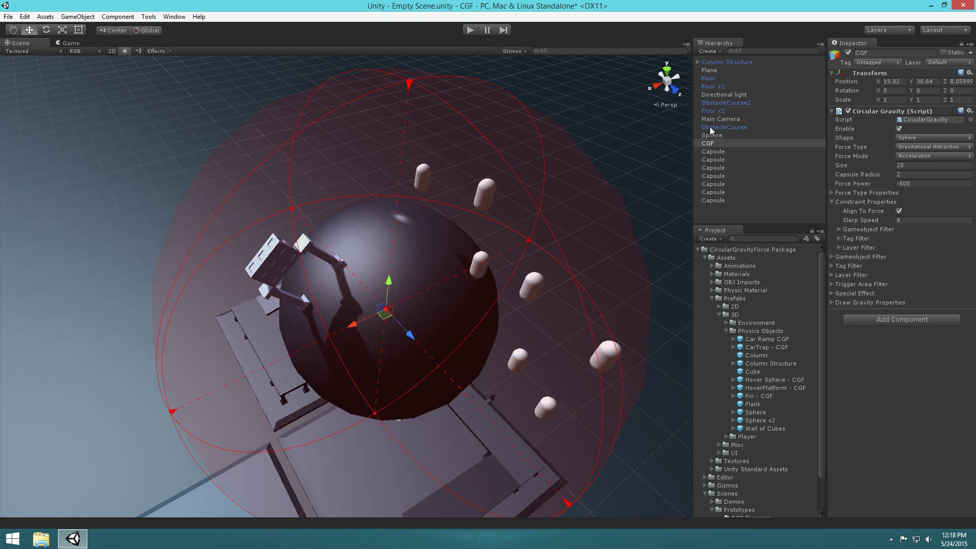
Step: Make the Sphere a child of the CGF and select the CGF with its hierarchy collapsed
left_click(712, 134)
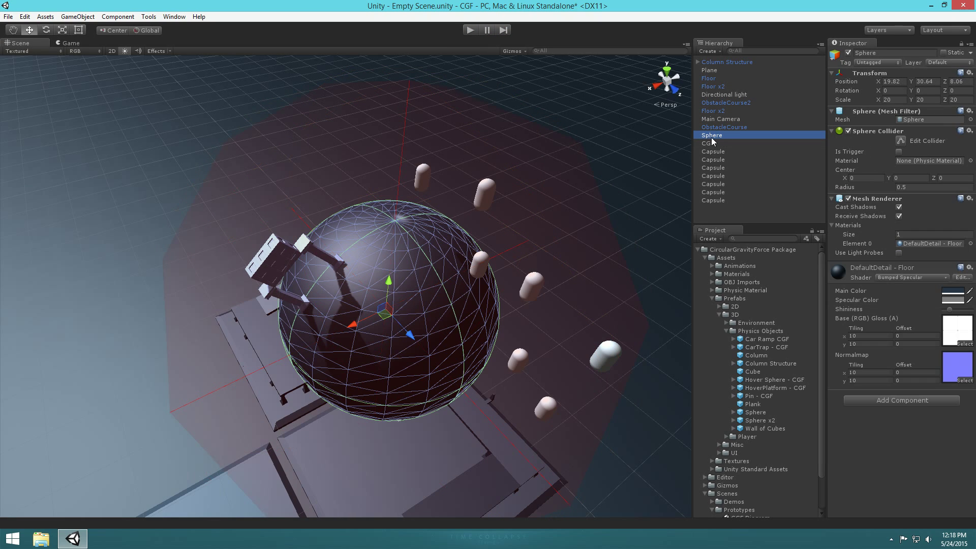
left_click_drag(712, 137, 712, 143)
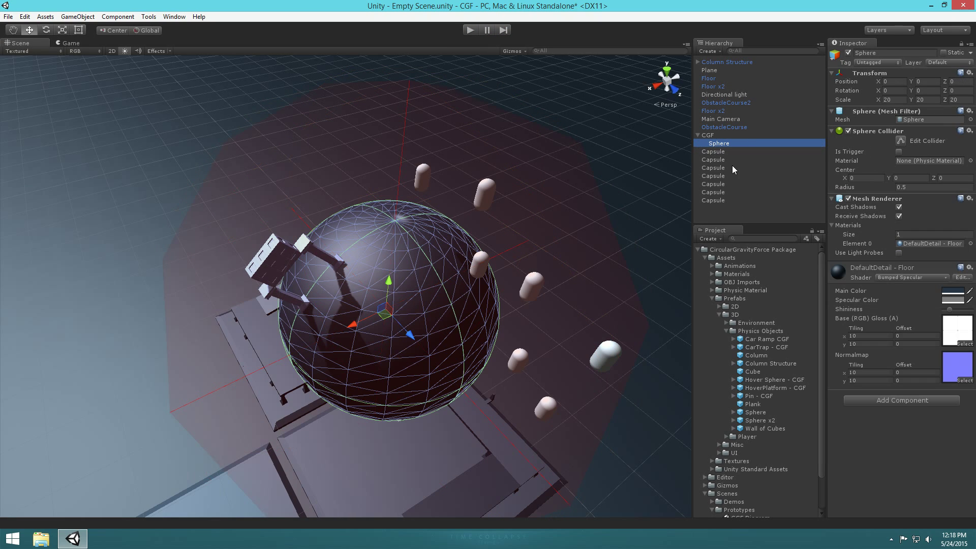
left_click(706, 135)
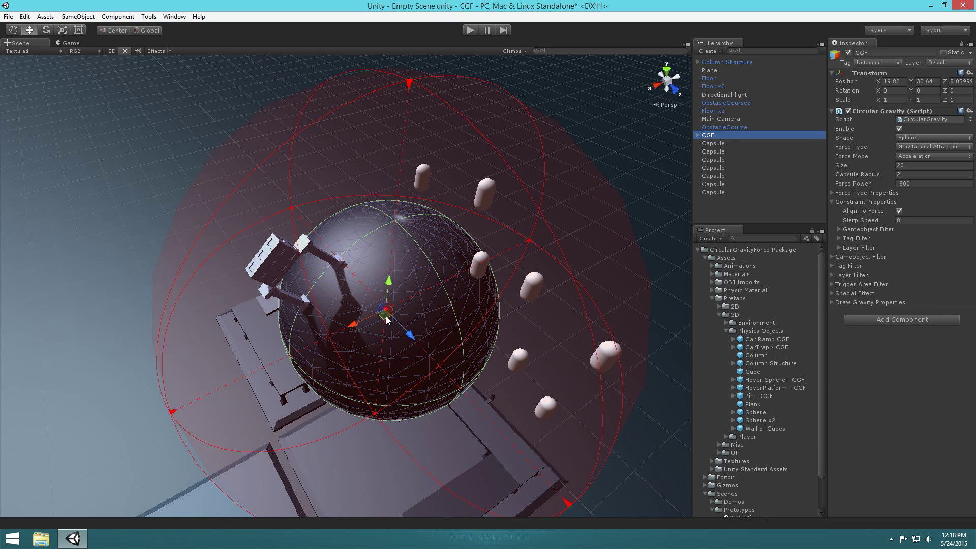
Step: Run the scene and move the CGF with its child sphere to test how the objects follow, and stop playback
left_click(470, 32)
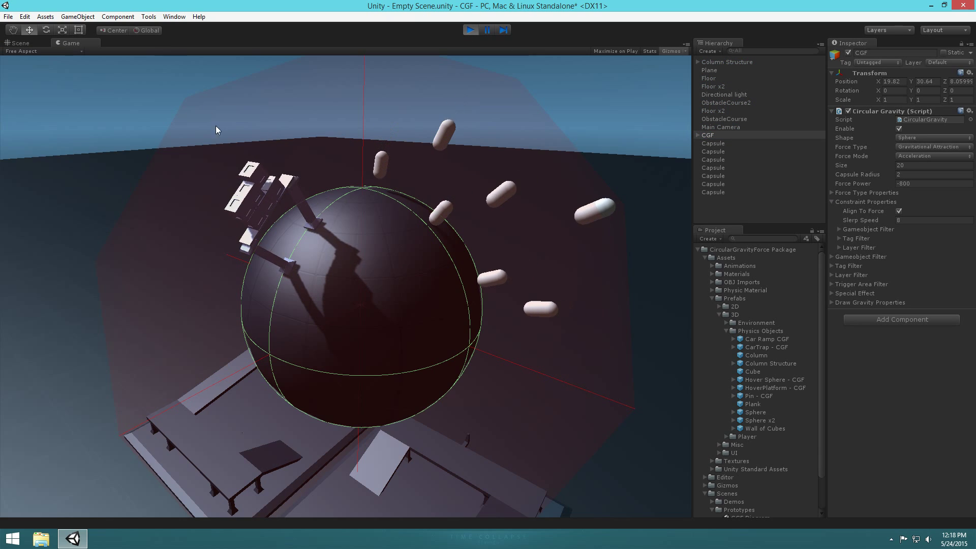
left_click(36, 43)
left_click_drag(379, 313, 382, 341)
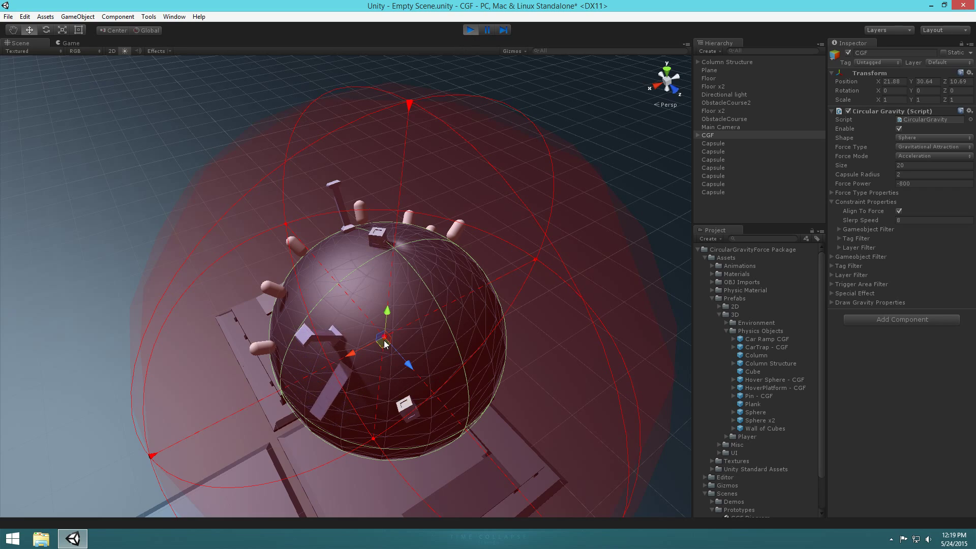
mouse_move(383, 340)
left_mouse_down()
mouse_move(403, 361)
mouse_move(392, 329)
mouse_move(316, 305)
mouse_move(279, 331)
mouse_move(385, 336)
left_mouse_up()
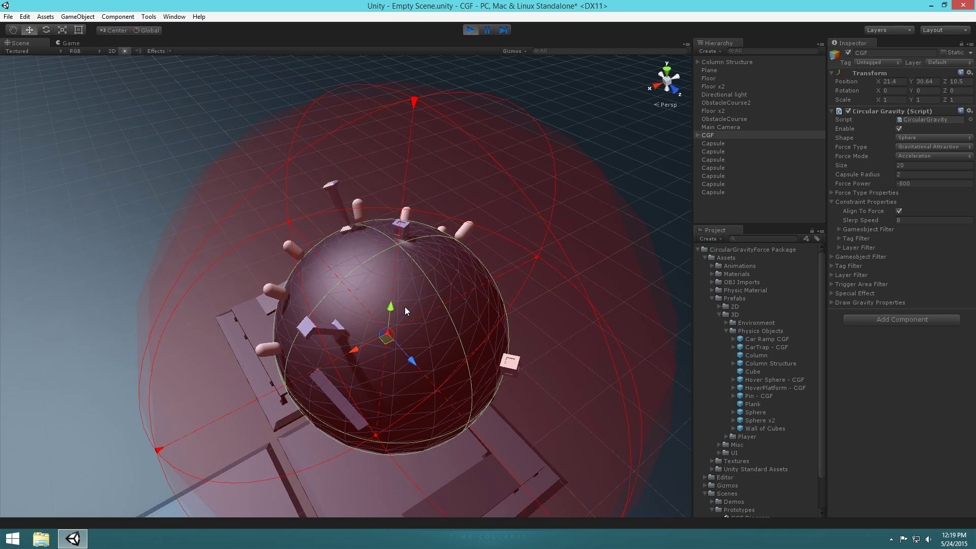
left_click_drag(442, 315, 427, 285, "alt")
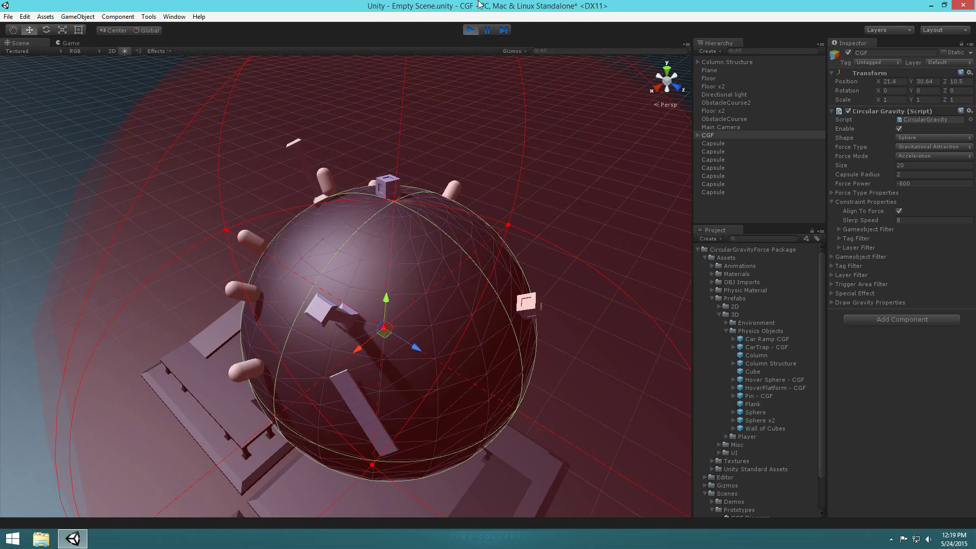
left_click(470, 30)
Step: Assign the Player tag to all seven capsules at once
left_click_drag(487, 282, 500, 265, "alt")
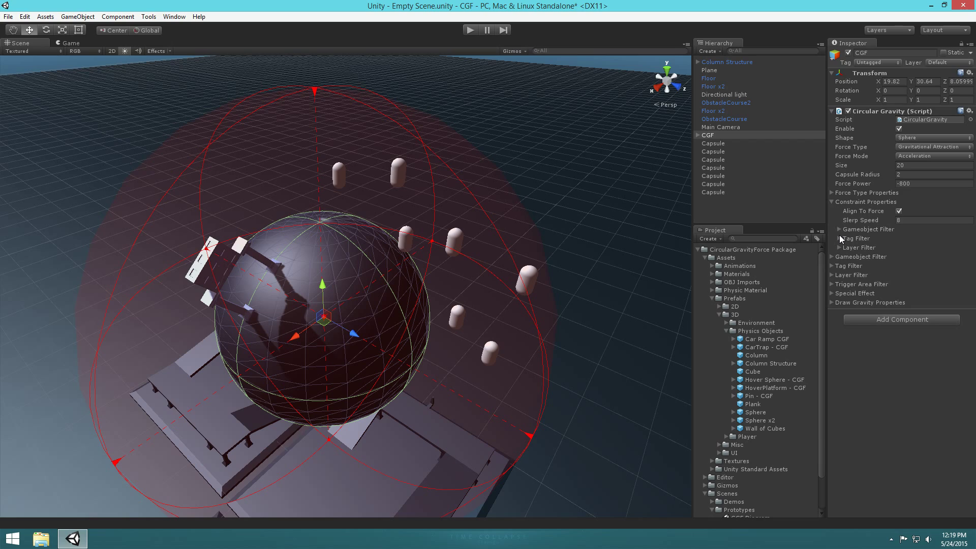
left_click(713, 144)
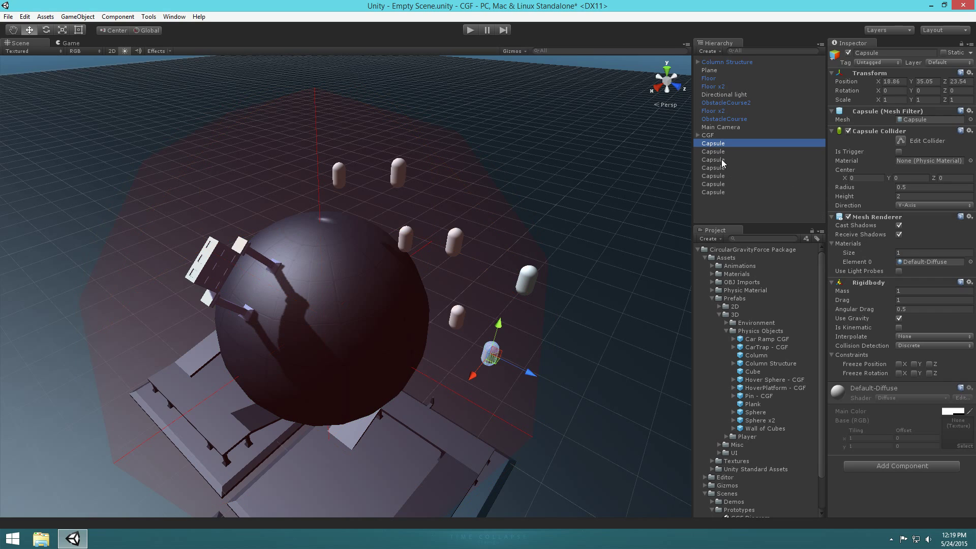
left_click(712, 192, "shift")
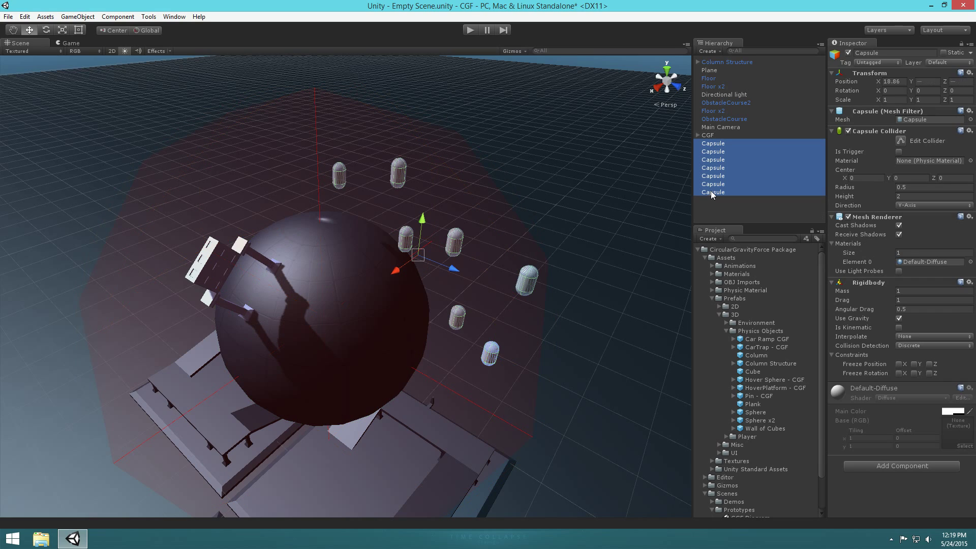
left_click(880, 63)
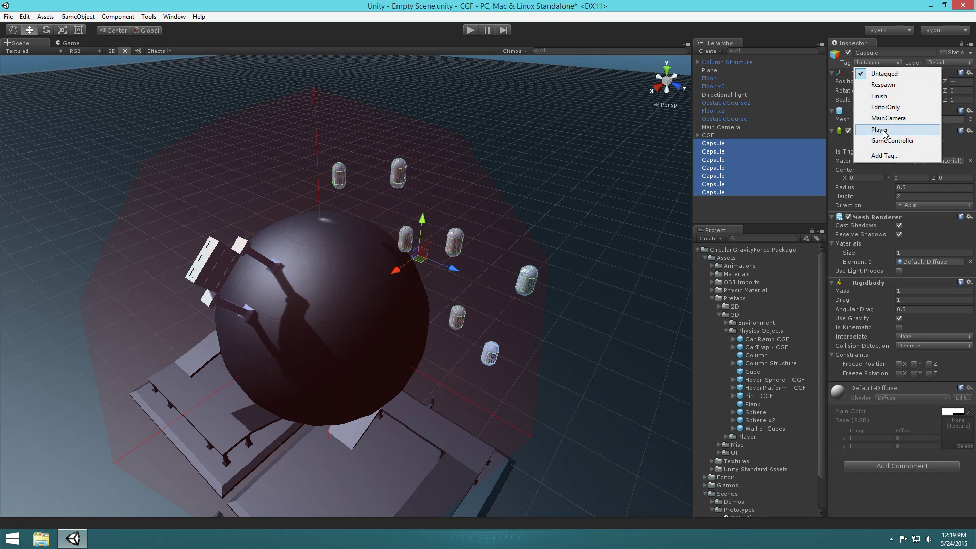
left_click(883, 130)
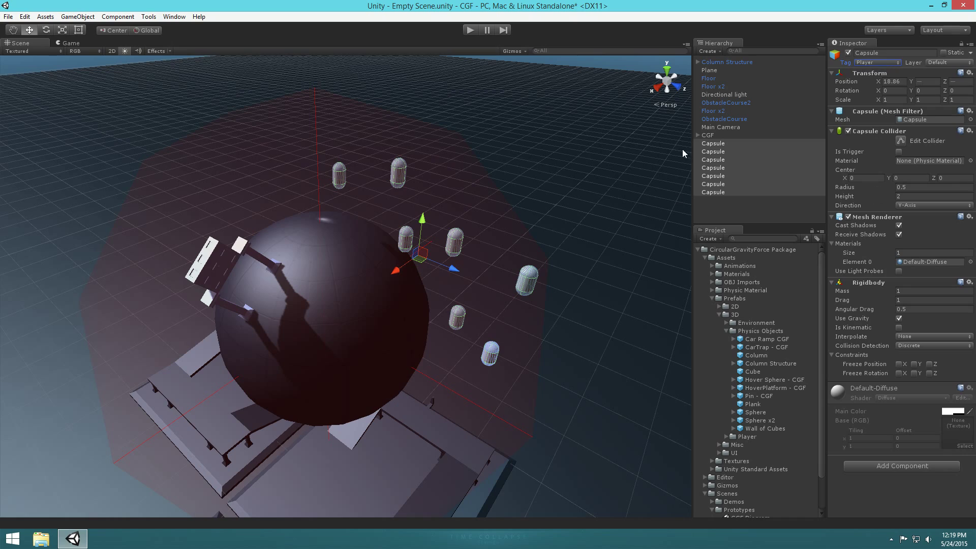
Step: Step through the capsules one by one to check the tag set on each
left_click(715, 145)
key("Down")
key("Down")
key("Down")
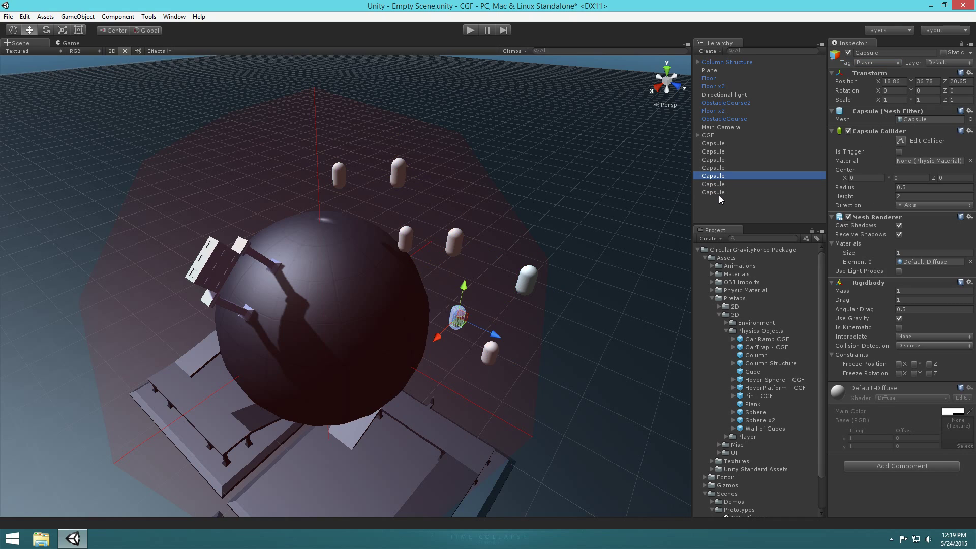
key("Down")
key("Up")
key("Up")
key("Up")
key("Up")
key("Down")
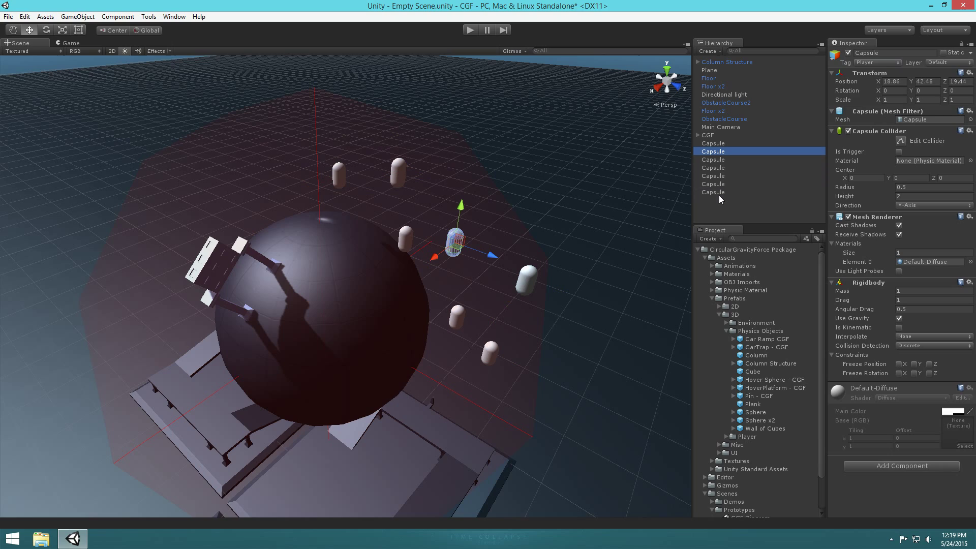
Step: Set the CGF's constraint Tag Filter to Only Effect Listed Tags, with a one-entry Tags List containing Player
left_click(714, 135)
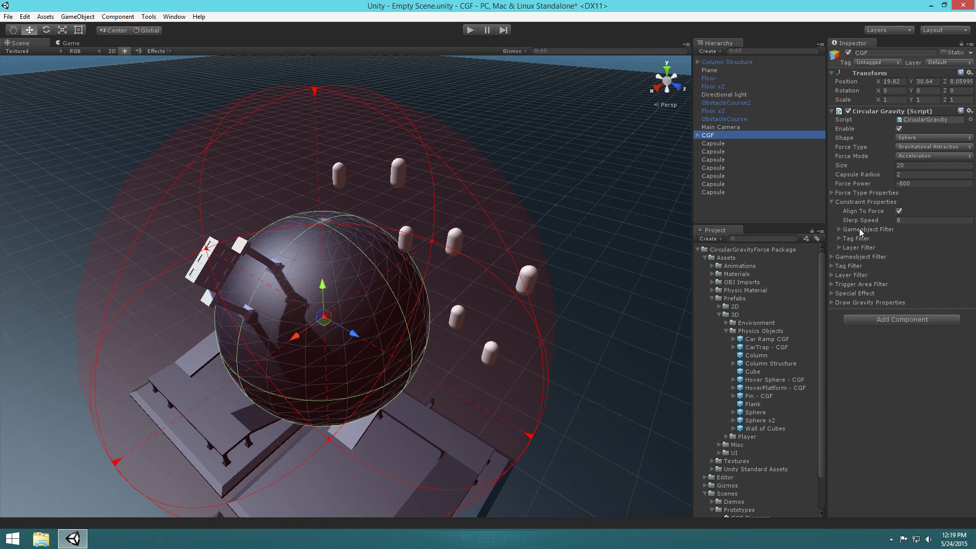
left_click(840, 237)
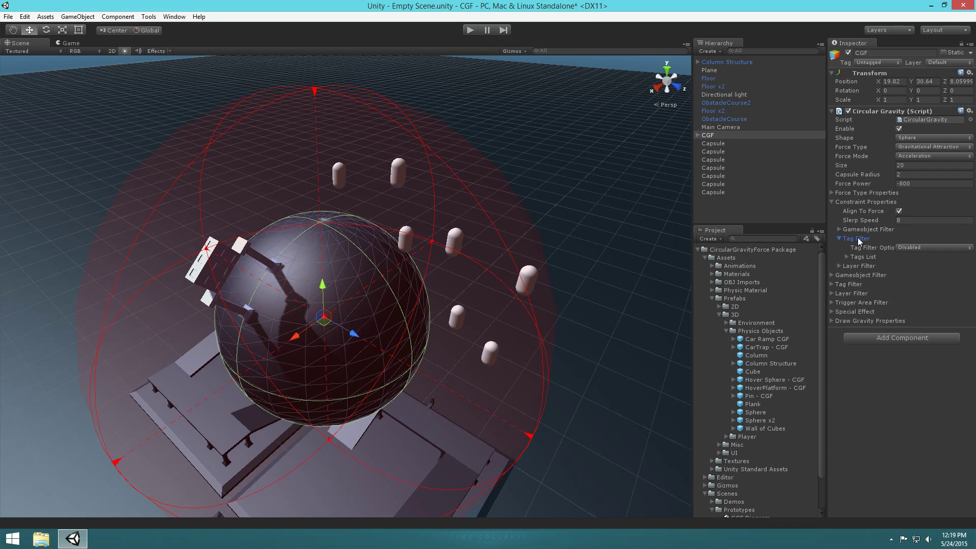
left_click(907, 247)
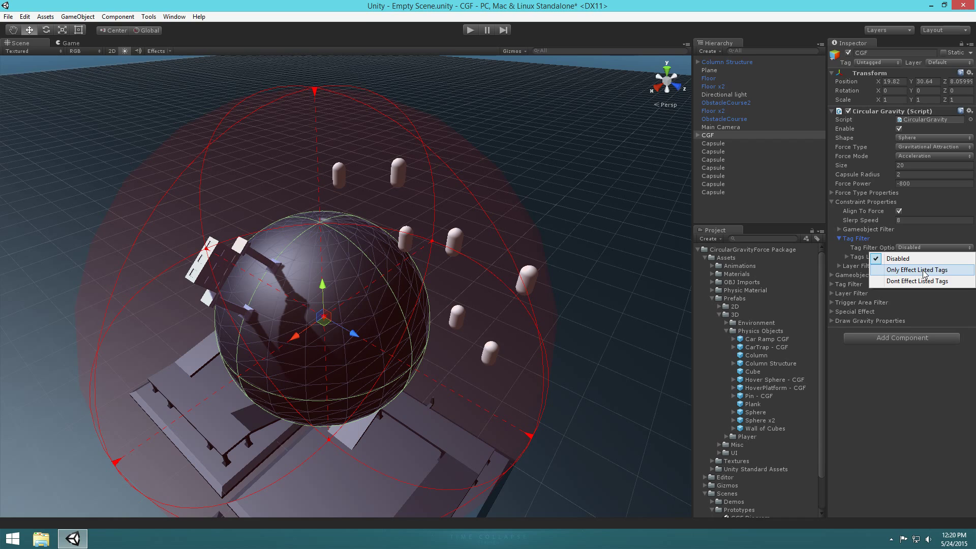
left_click(923, 273)
left_click(848, 257)
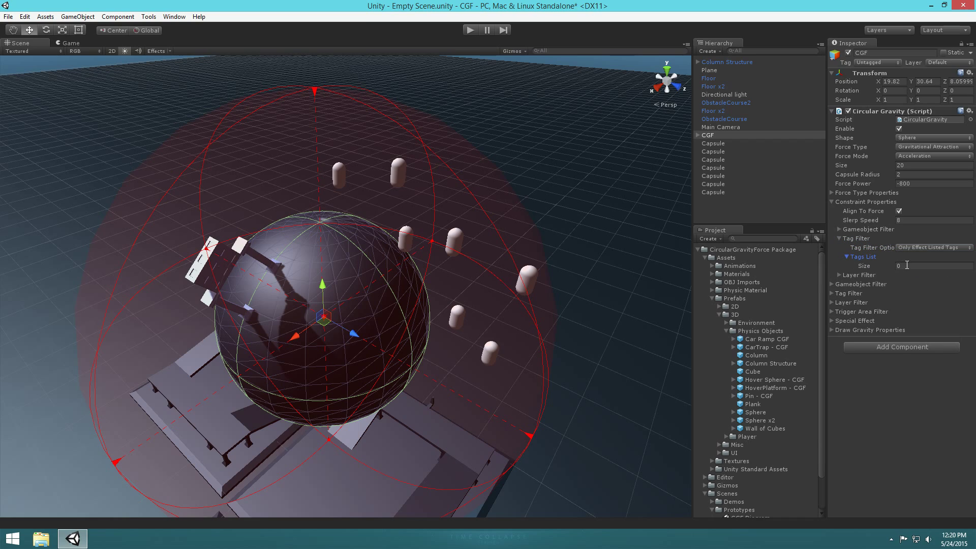
type("1")
key("Tab")
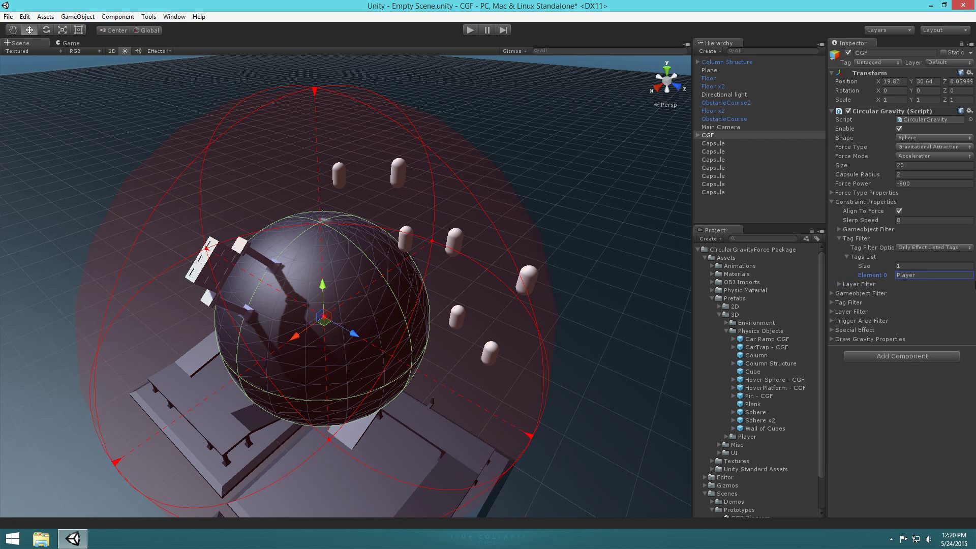
Step: Run the scene with all capsules selected, nudge the CGF in the scene view, and check the tag-filtered alignment in the Game view
left_click(711, 143)
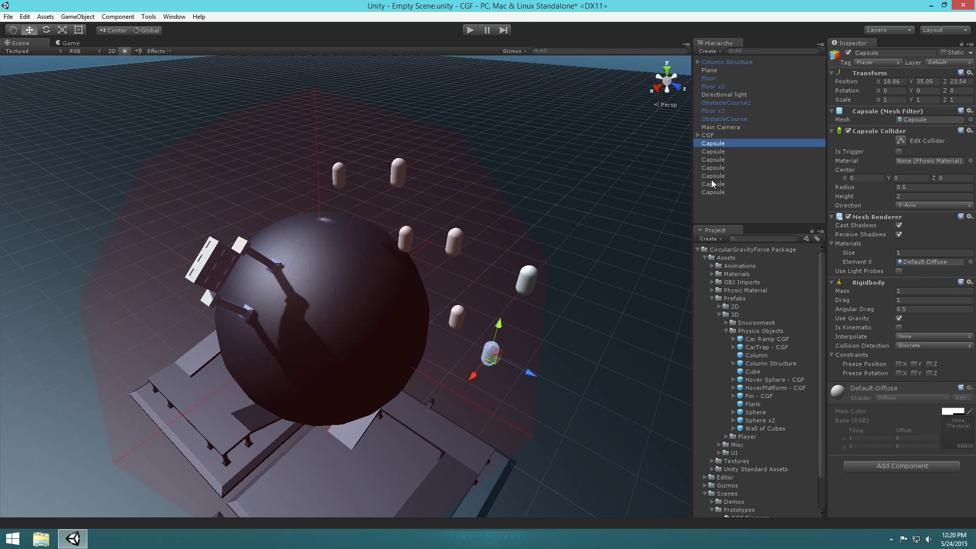
left_click(712, 192, "shift")
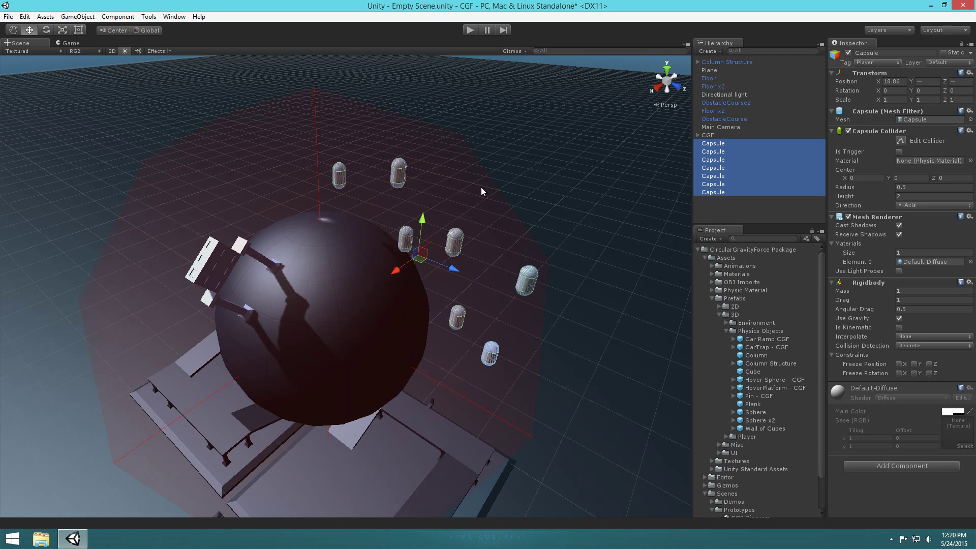
left_click(471, 29)
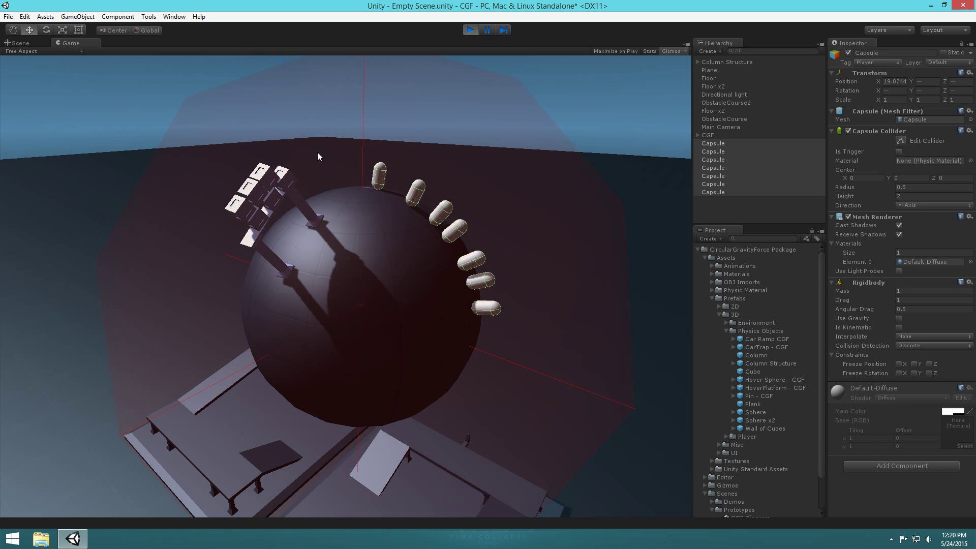
key("ctrl+1")
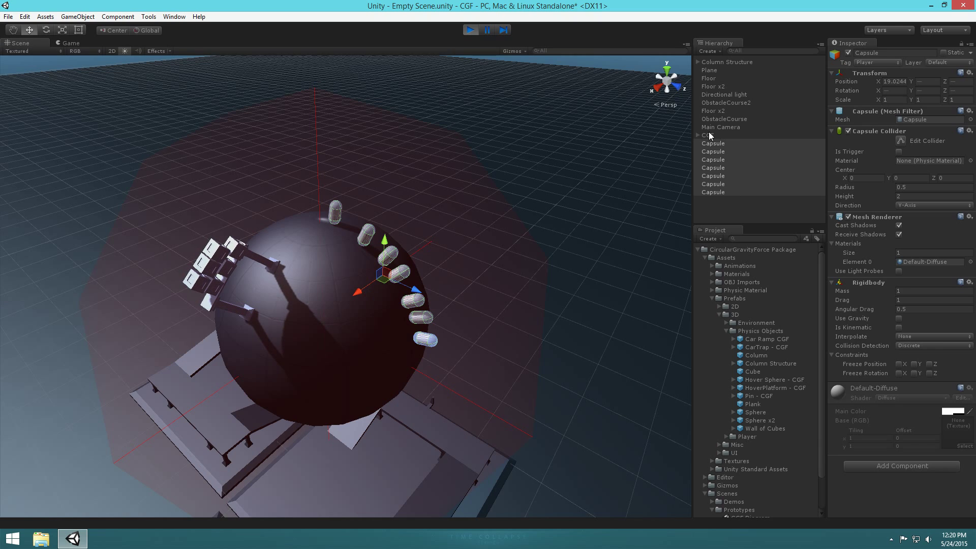
left_click(315, 314)
left_click_drag(324, 327, 332, 336)
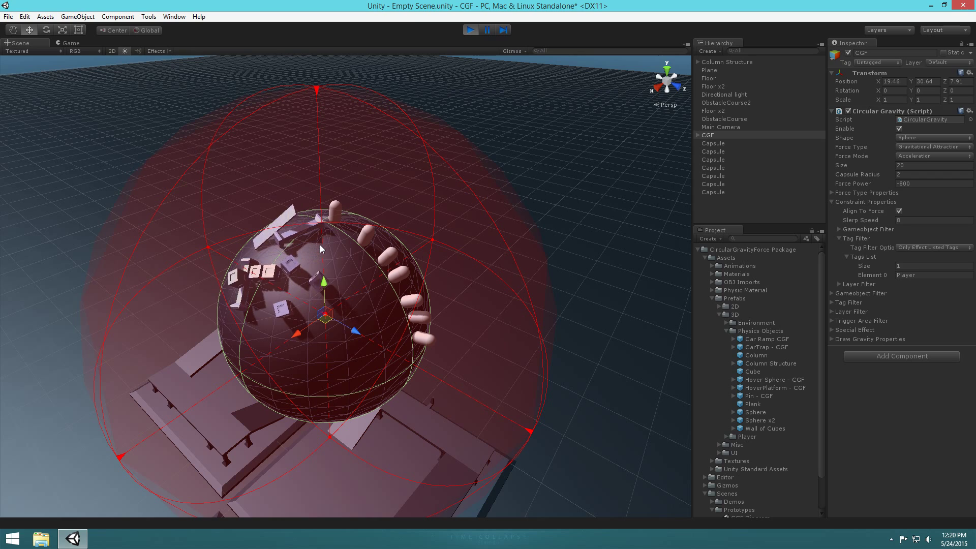
left_click(67, 44)
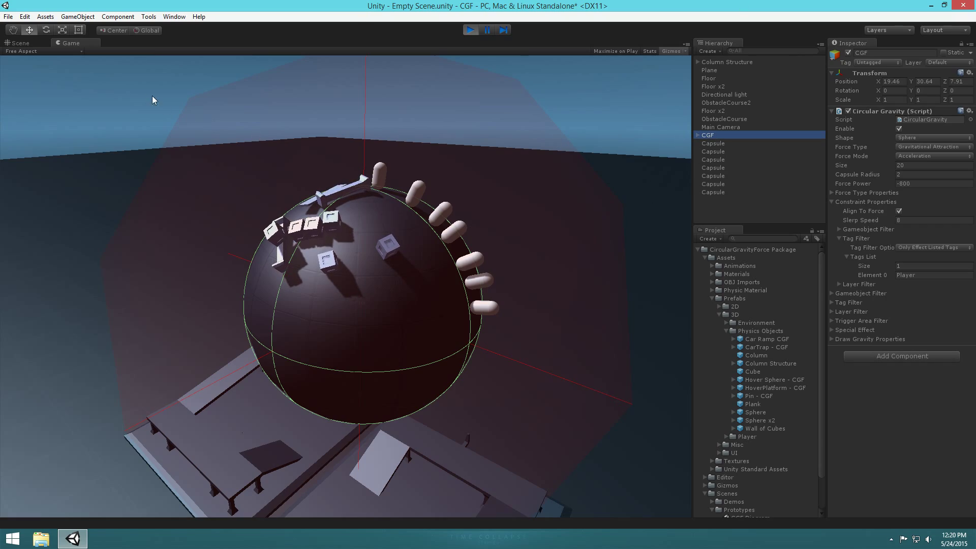
Step: Move the CGF planet around in the scene view during play to test how capsules and column pieces react, and stop playback
left_click(20, 42)
left_click_drag(326, 319, 351, 368)
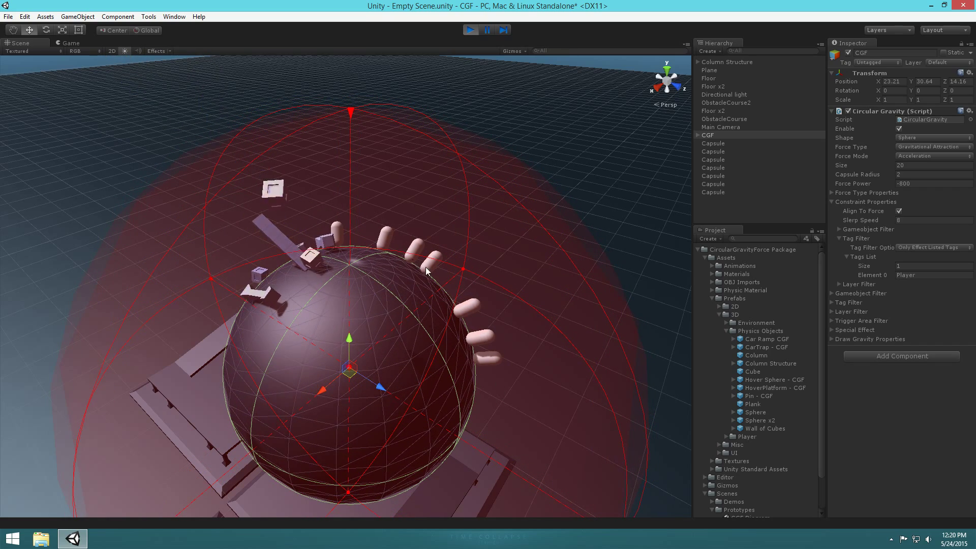
left_click_drag(355, 371, 407, 303)
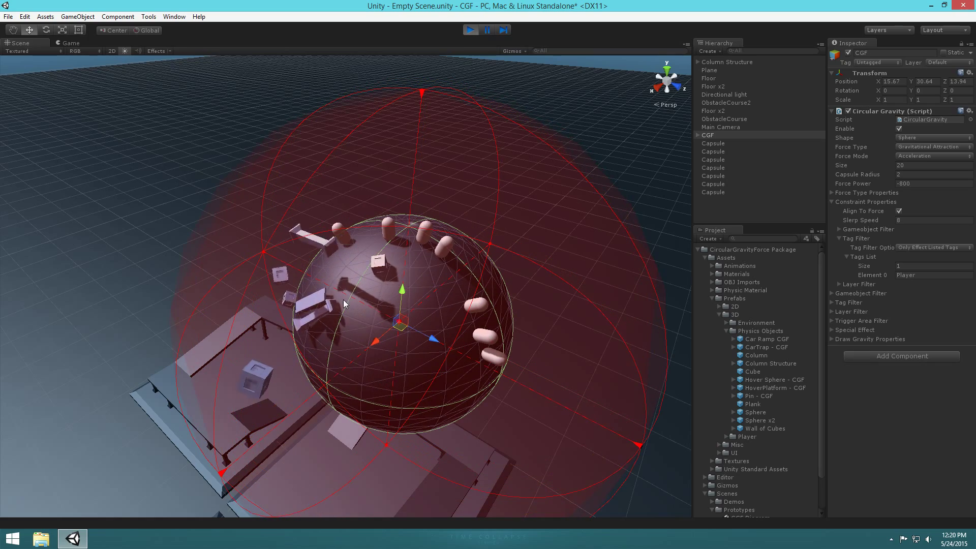
left_click_drag(404, 330, 365, 350)
left_click(470, 30)
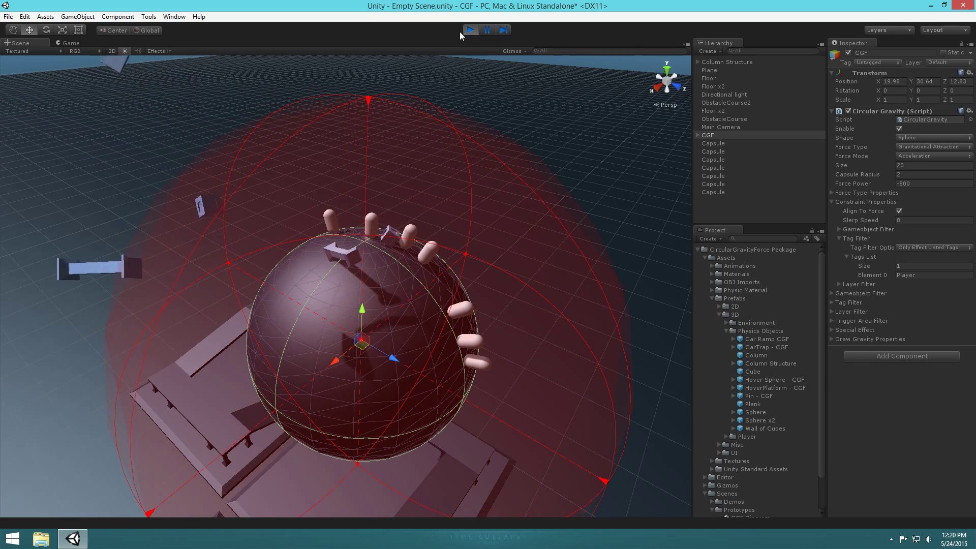
Step: Check the capsules' tag with all of them selected, and set the CGF's constraint Tag Filter to Dont Effect Listed Tags
left_click(536, 199)
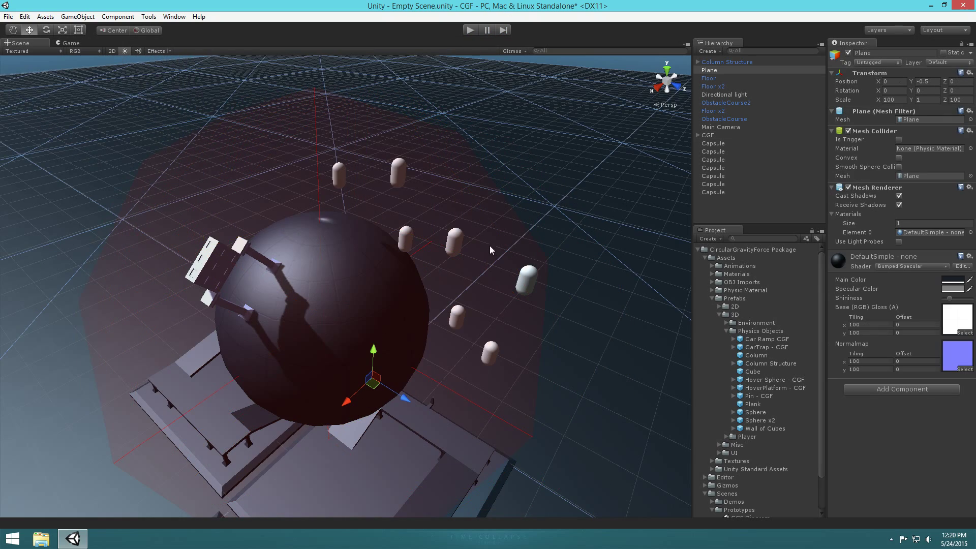
right_click_drag(489, 246, 459, 223)
left_click(722, 143)
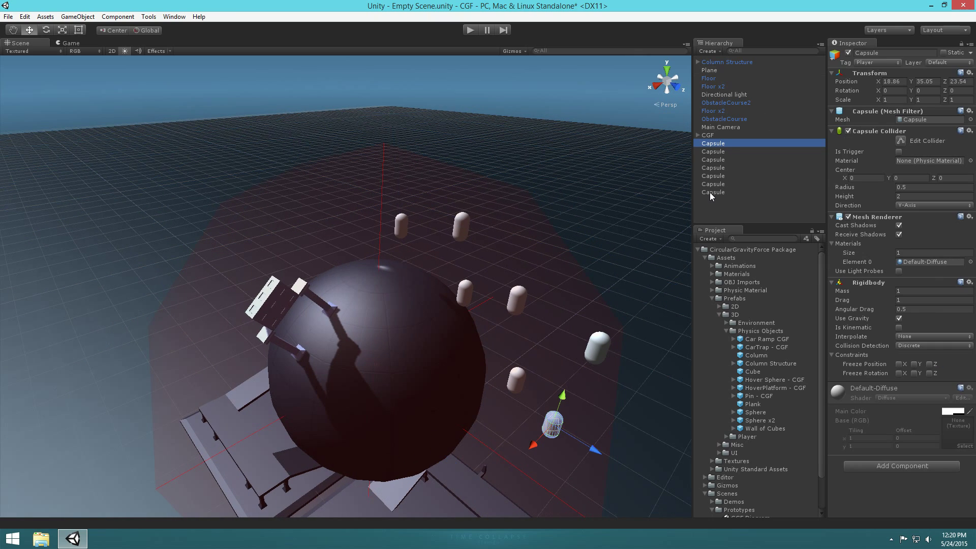
left_click(710, 192, "shift")
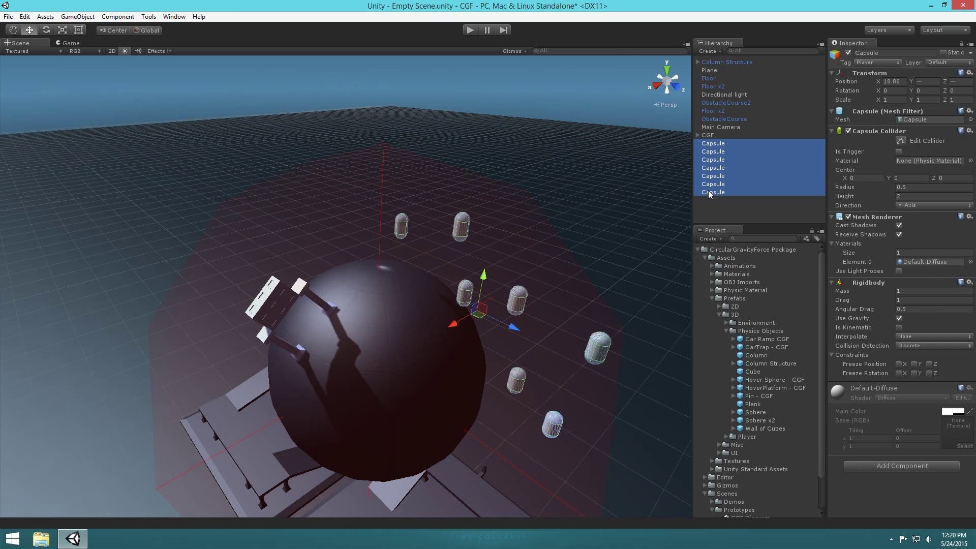
left_click(708, 135)
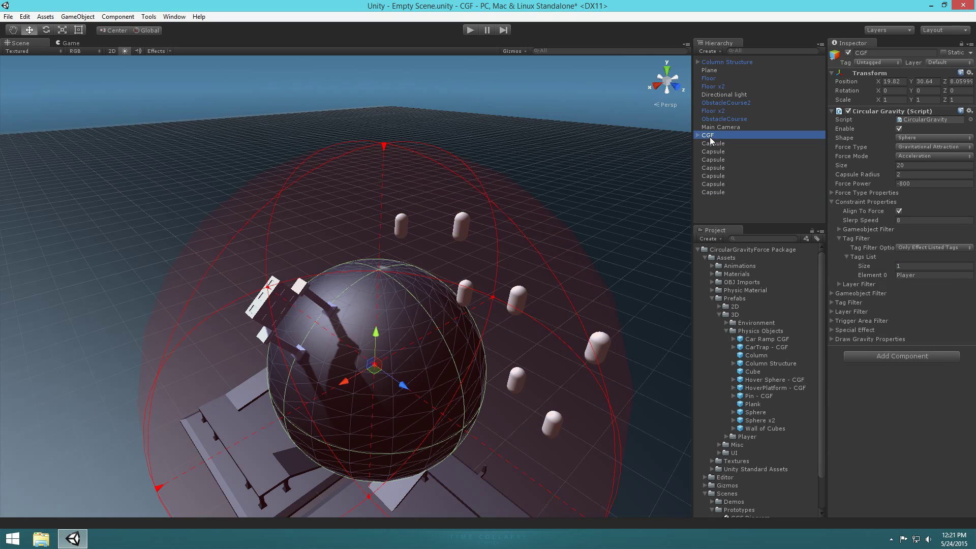
left_click(919, 248)
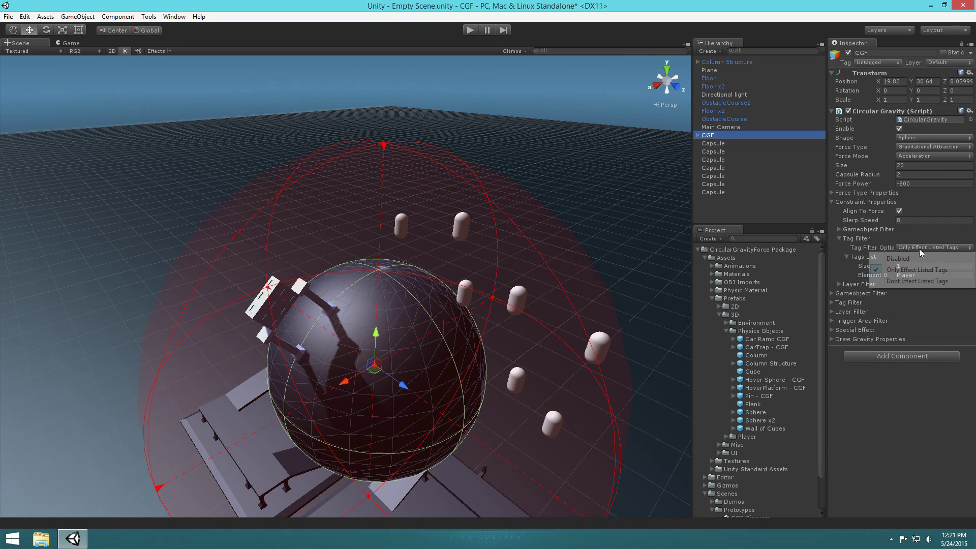
left_click(936, 281)
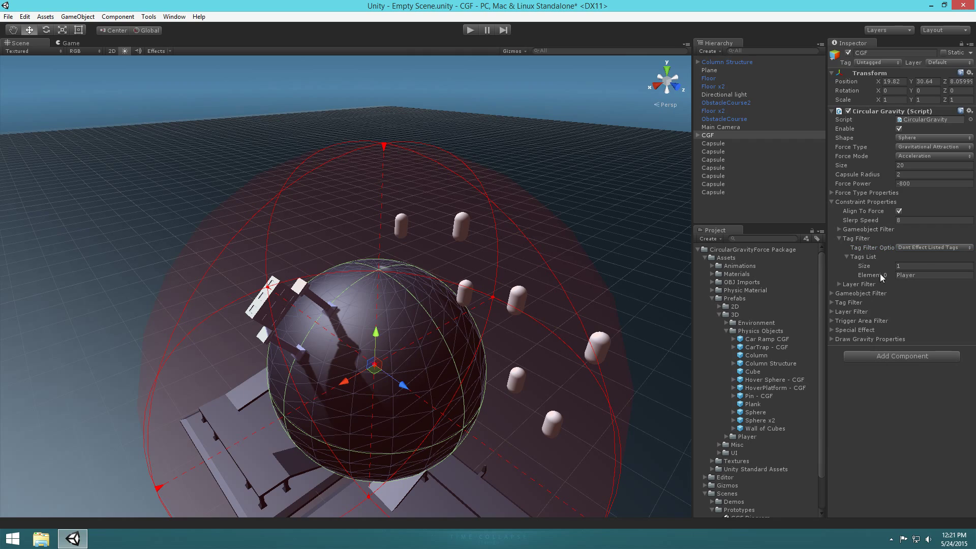
Step: Run the scene, nudge the CGF planet slightly to watch how the Player-tagged capsules behave, and stop playback
left_click_drag(316, 260, 474, 246, "alt")
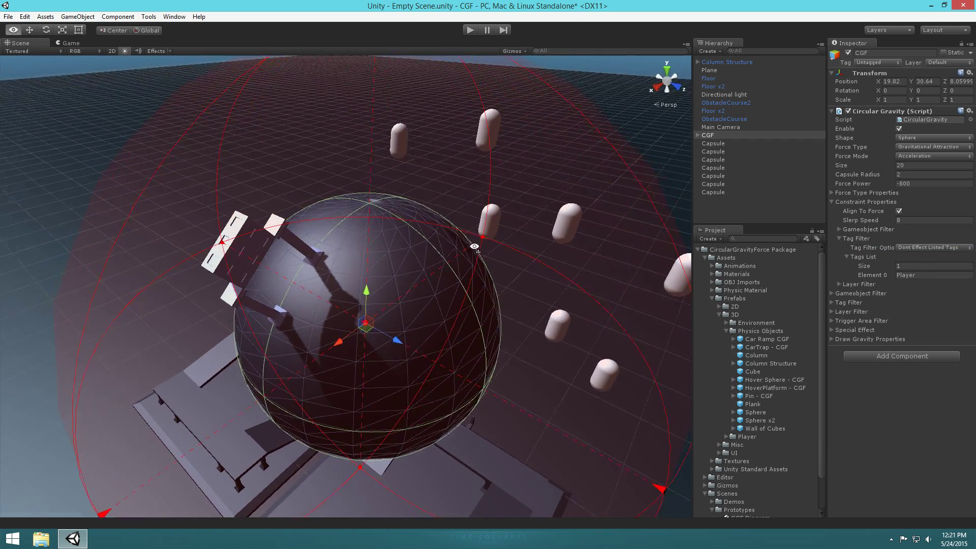
left_click(471, 32)
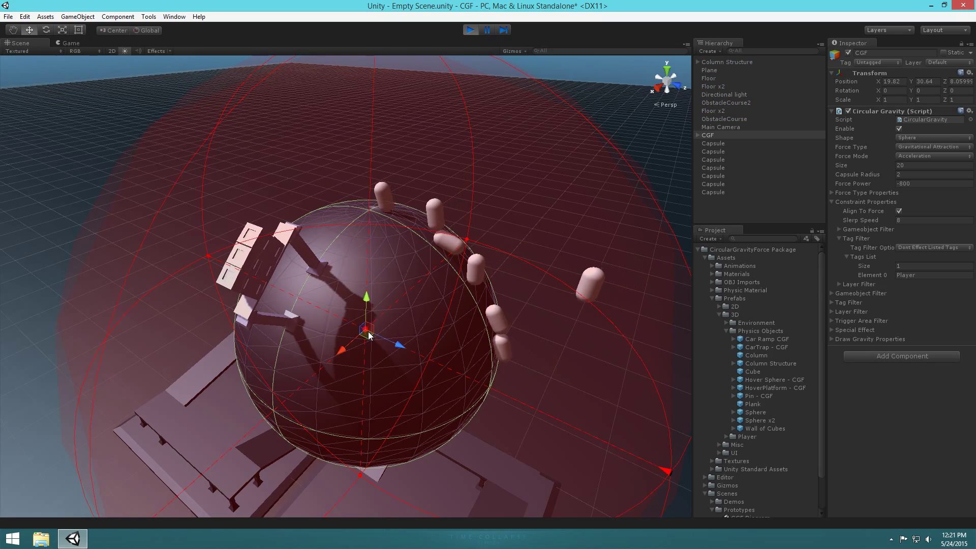
mouse_move(362, 333)
left_mouse_down()
mouse_move(354, 339)
mouse_move(326, 315)
mouse_move(359, 340)
mouse_move(328, 340)
mouse_move(318, 305)
mouse_move(330, 330)
mouse_move(396, 301)
mouse_move(351, 305)
mouse_move(358, 361)
mouse_move(436, 400)
mouse_move(400, 351)
mouse_move(366, 345)
mouse_move(345, 323)
mouse_move(365, 324)
left_mouse_up()
left_click(471, 30)
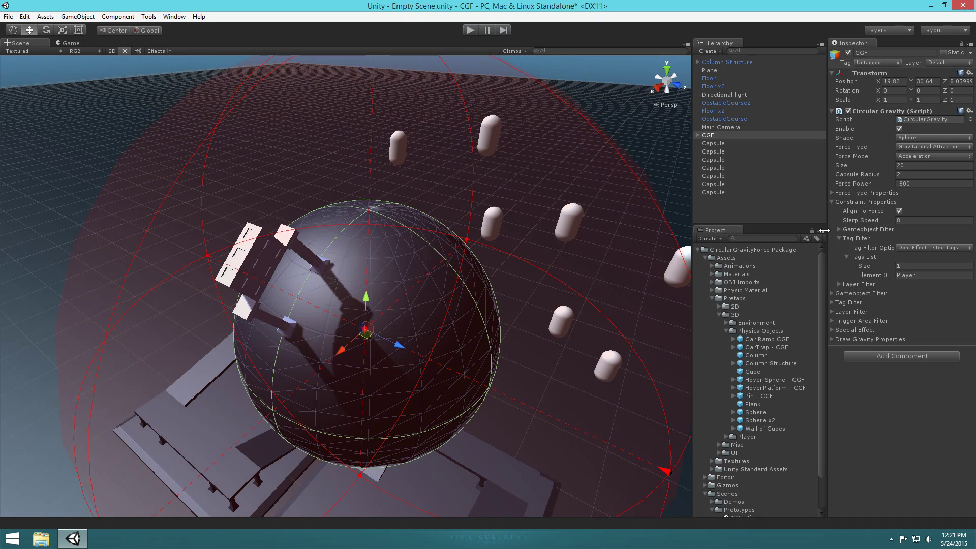
Step: Empty the constraint Tags List by setting its size to 0, and set the constraint Tag Filter option to Disabled
left_click(840, 238)
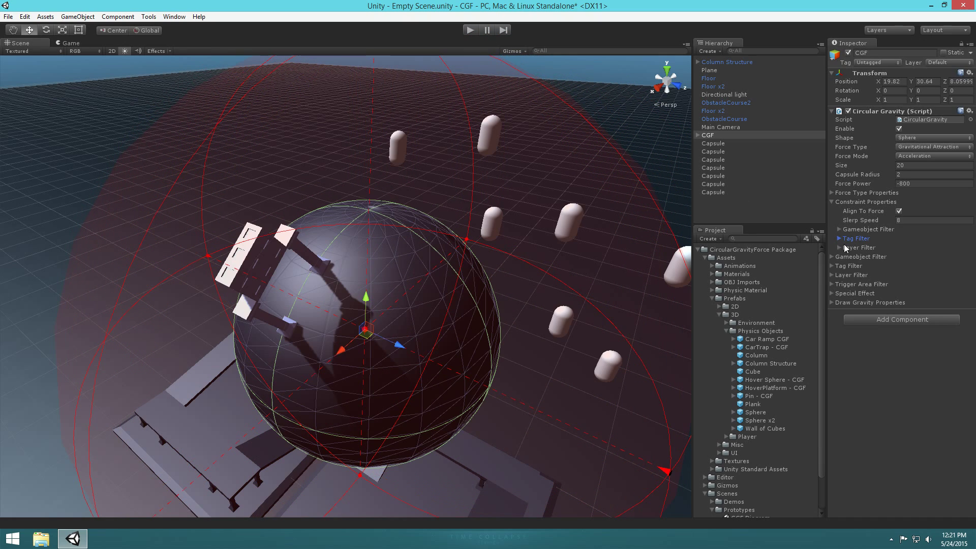
left_click(883, 236)
left_click(915, 264)
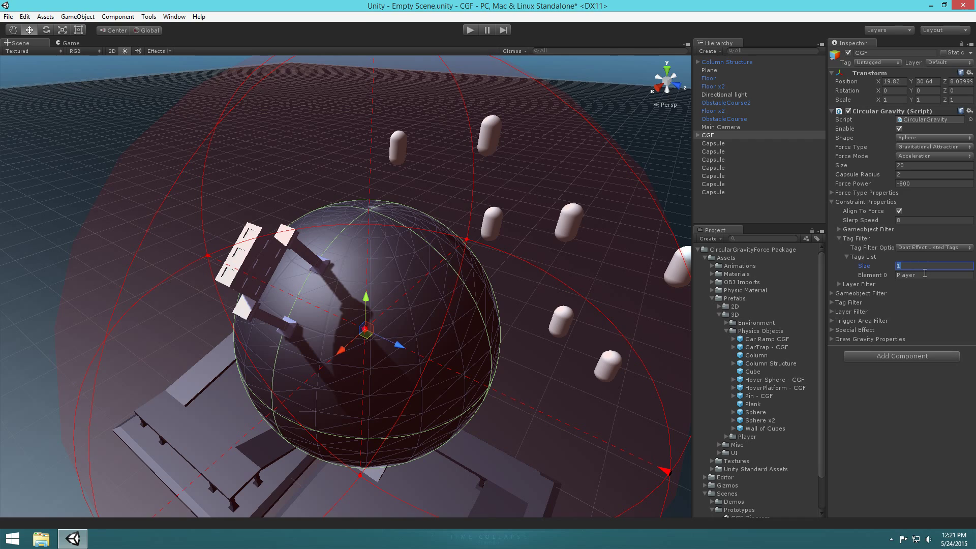
type("0")
key("Return")
left_click(921, 245)
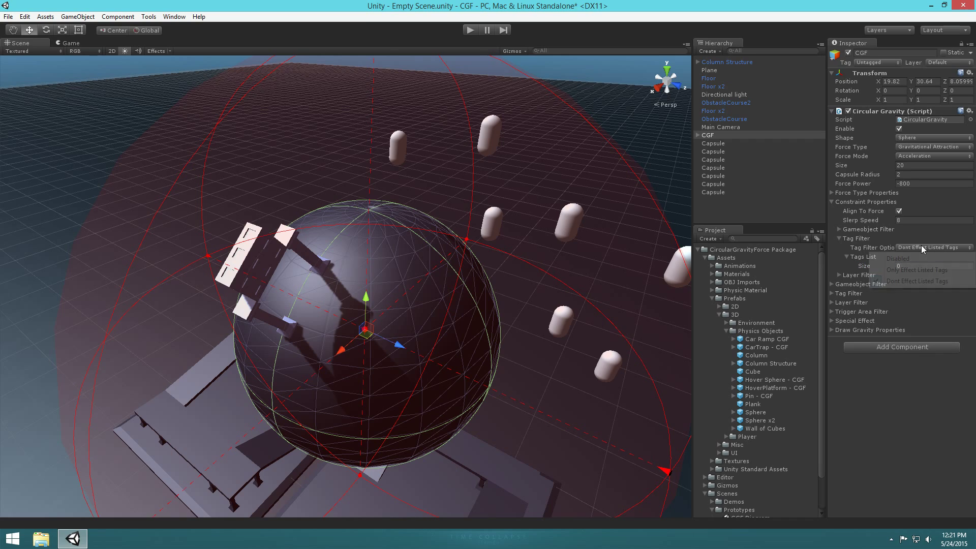
left_click(921, 255)
left_click(846, 256)
left_click(843, 238)
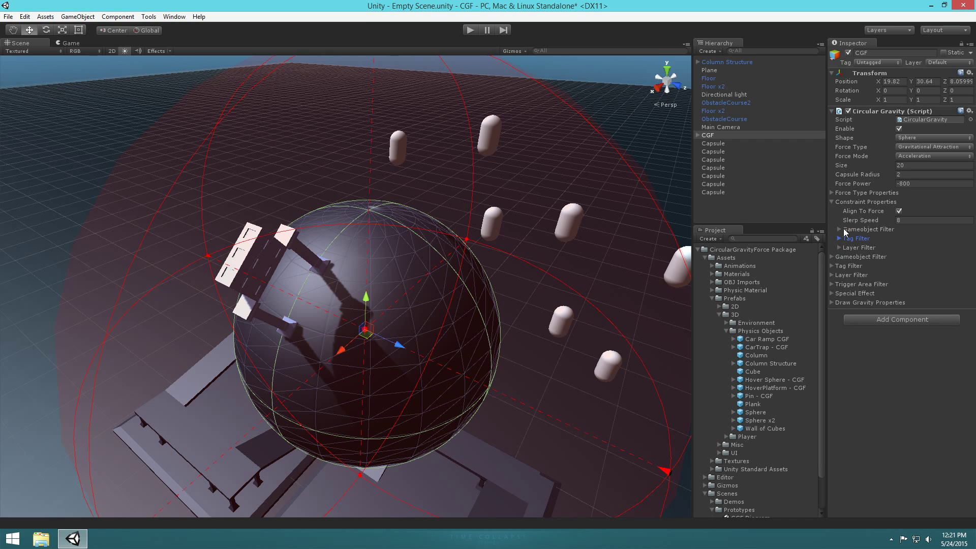
Step: Examine the CGF's constraint Gameobject Filter and Layer Filter settings, along with the layers available for assignment
left_click(840, 229)
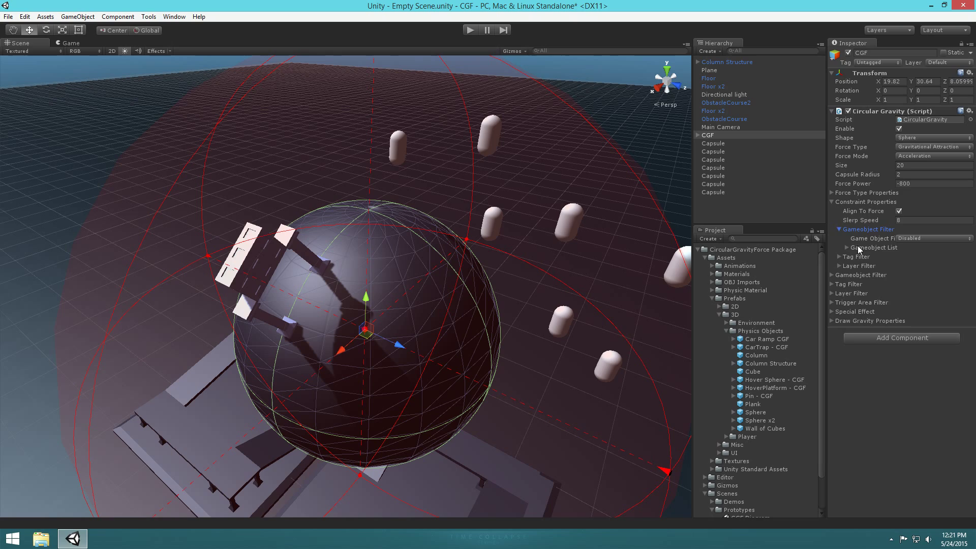
left_click(859, 249)
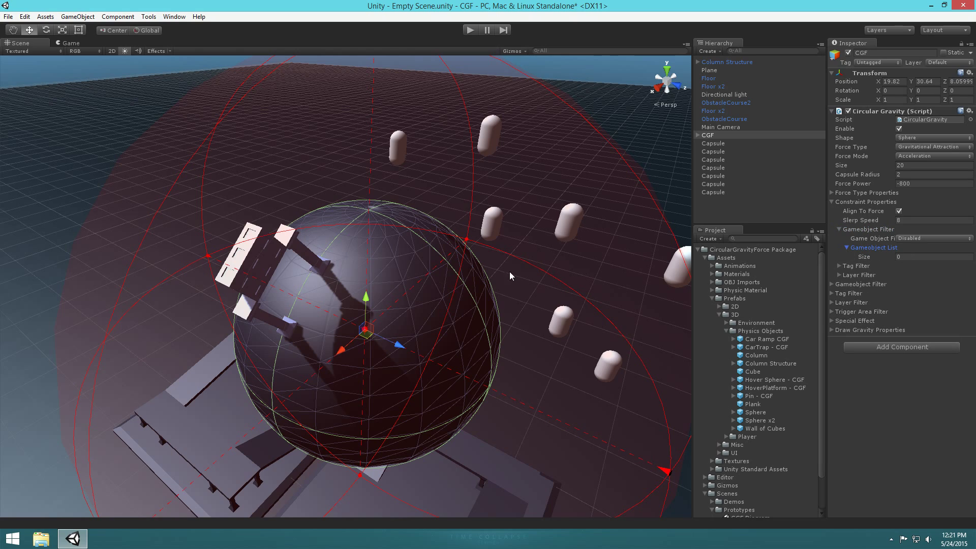
left_click(937, 257)
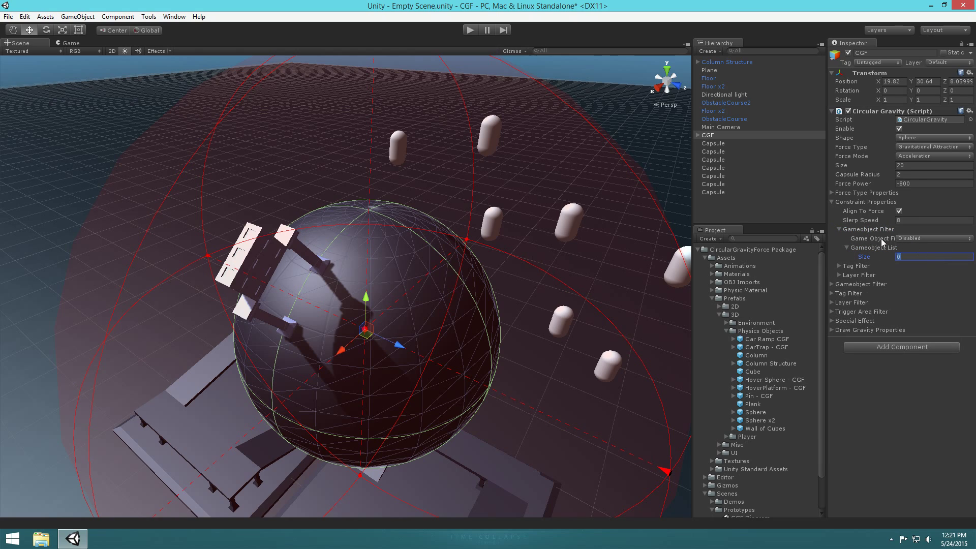
left_click(840, 229)
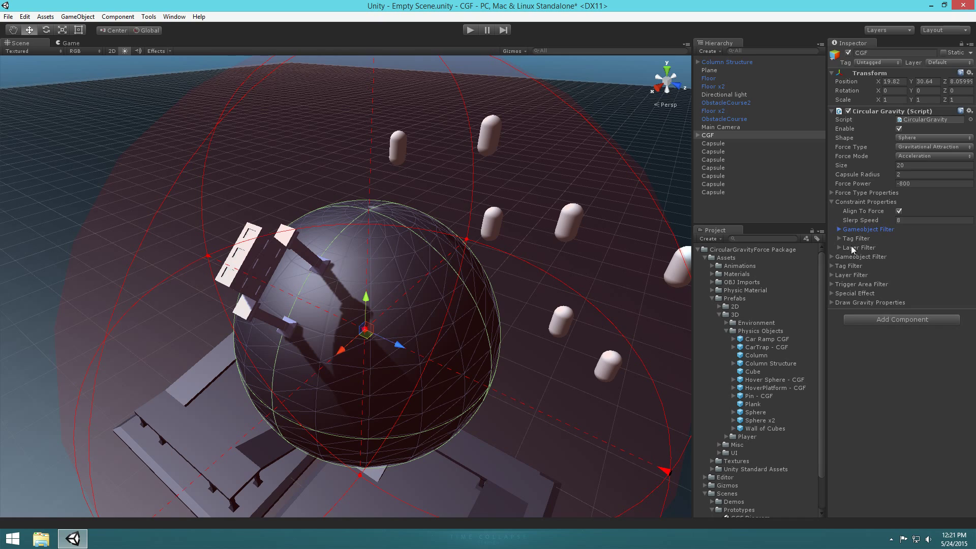
left_click(853, 248)
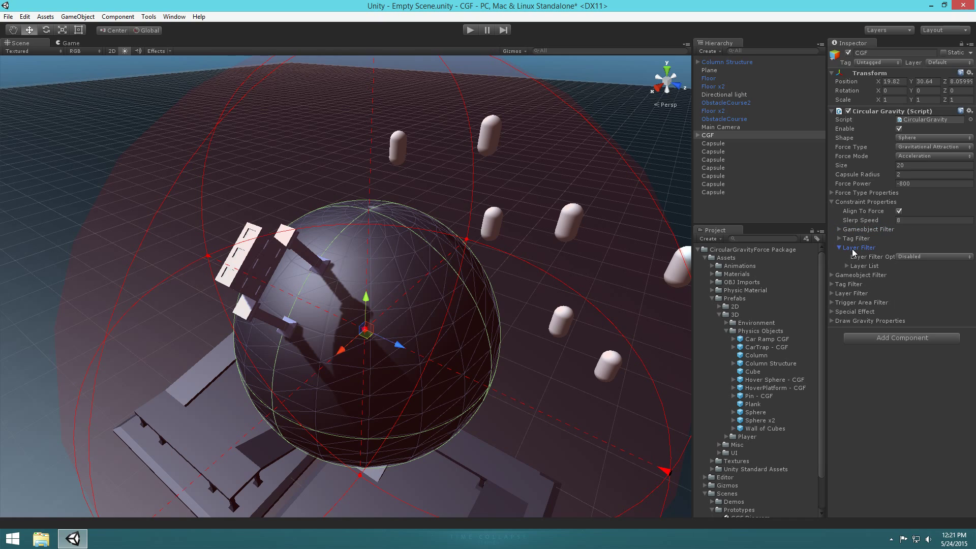
left_click(947, 61)
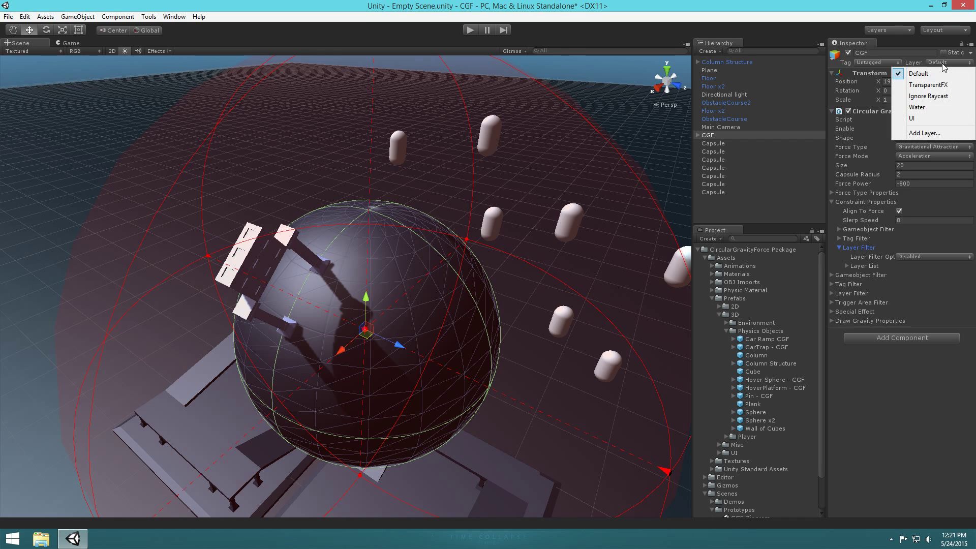
left_click(854, 238)
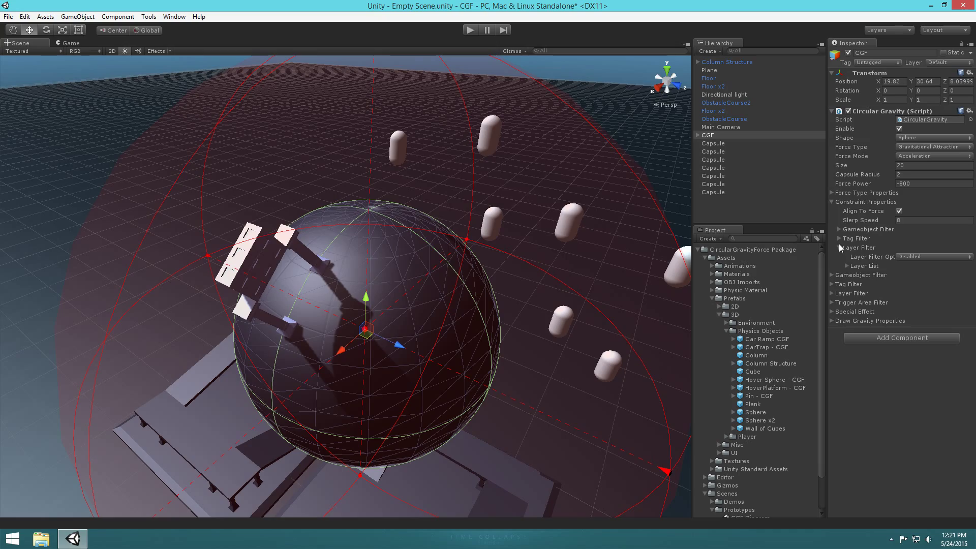
left_click(839, 248)
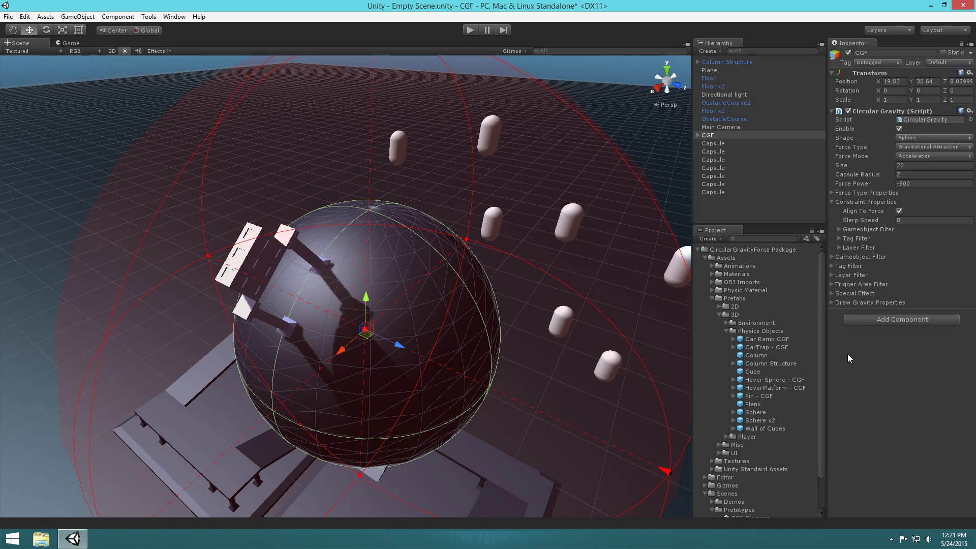
Step: Delete all the capsules from the scene
left_click_drag(542, 229, 480, 229, "alt")
left_click(728, 216)
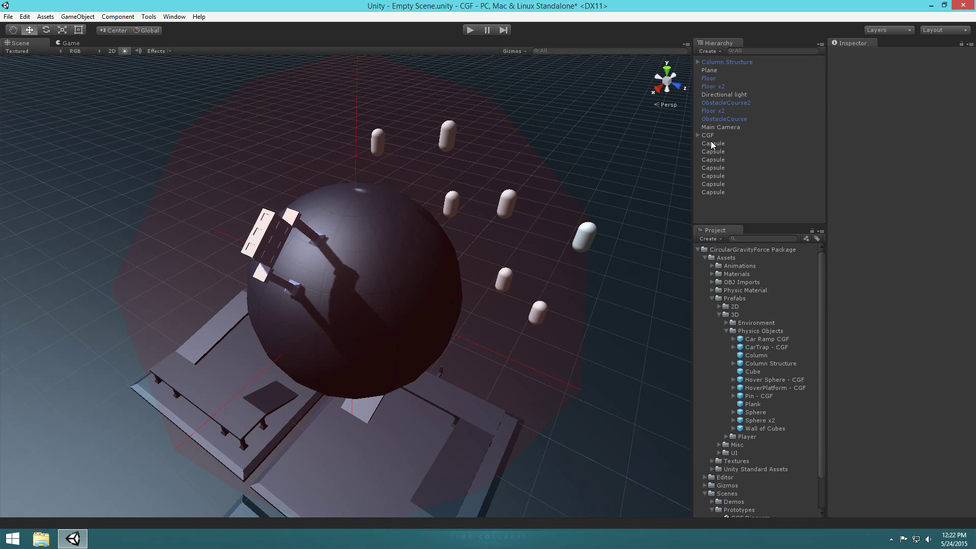
left_click(711, 143)
left_click(712, 192, "shift")
key("Delete")
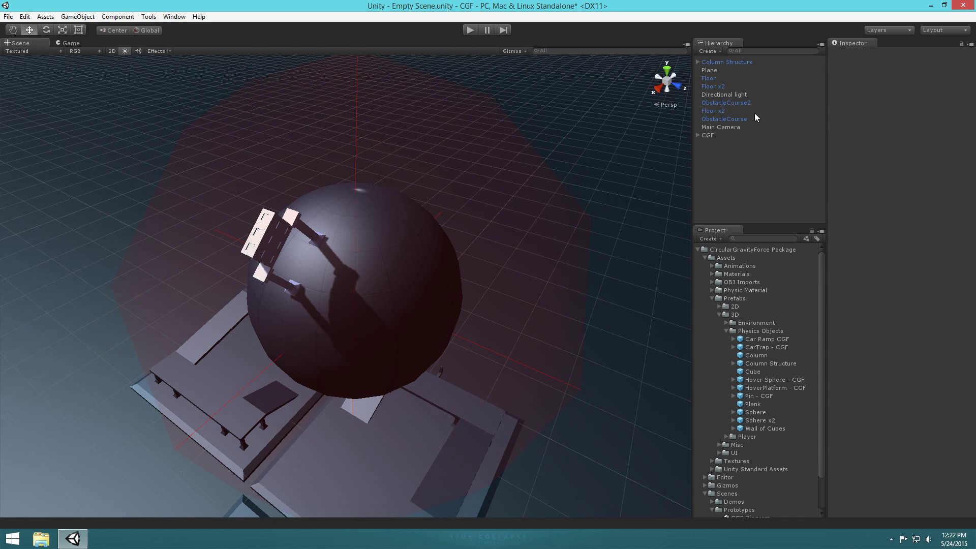
Step: Delete the Column Structure from the scene, keeping the CGF planet
left_click(717, 127)
left_click(710, 135)
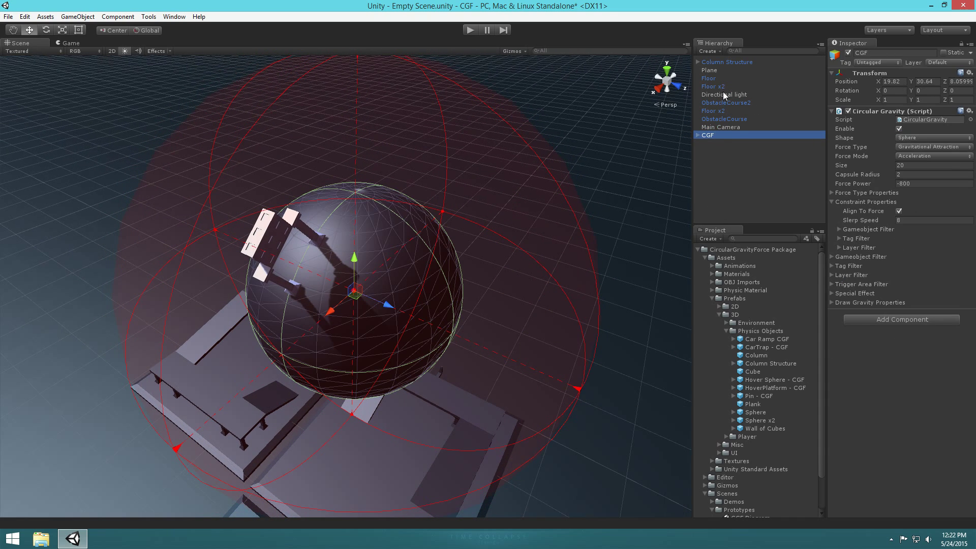
left_click(714, 111)
left_click(747, 87)
left_click(728, 63)
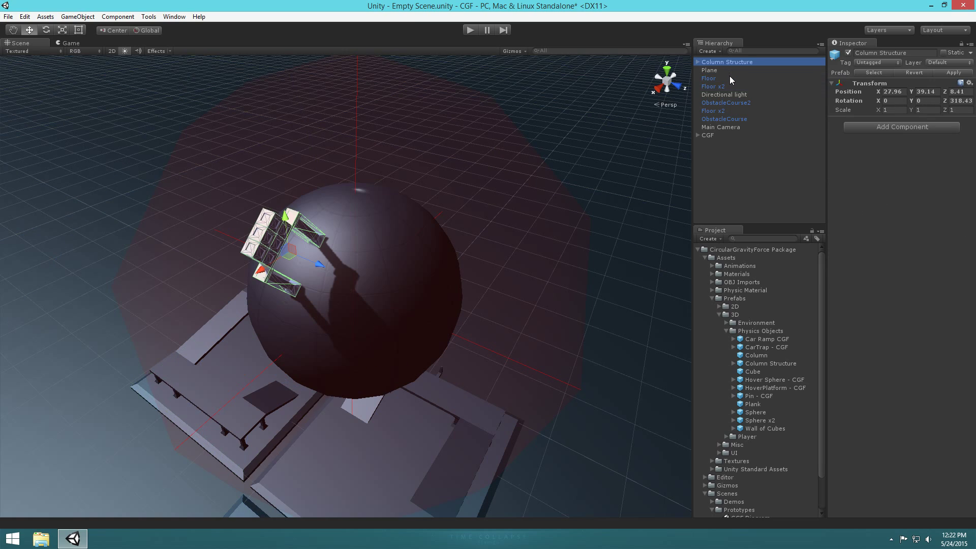
key("Delete")
left_click(712, 127)
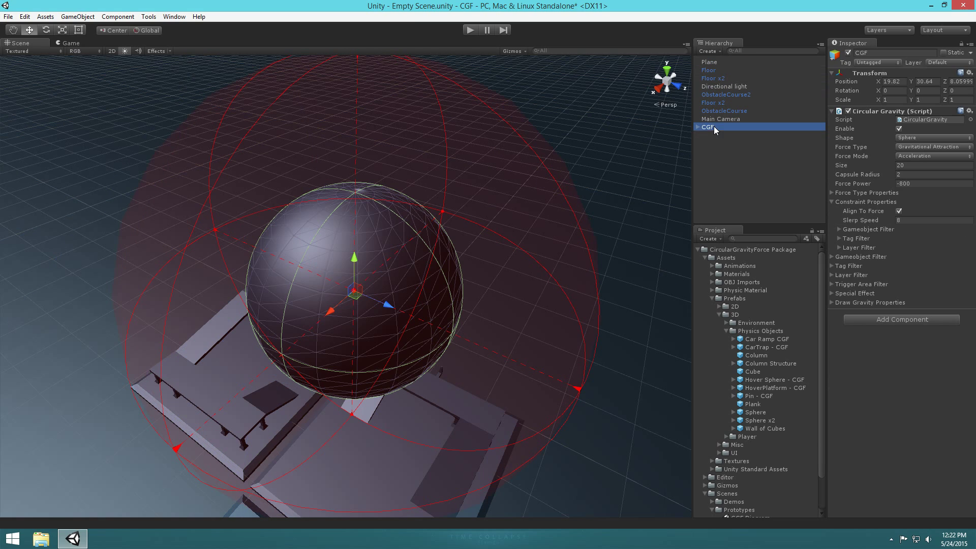
left_click(725, 152)
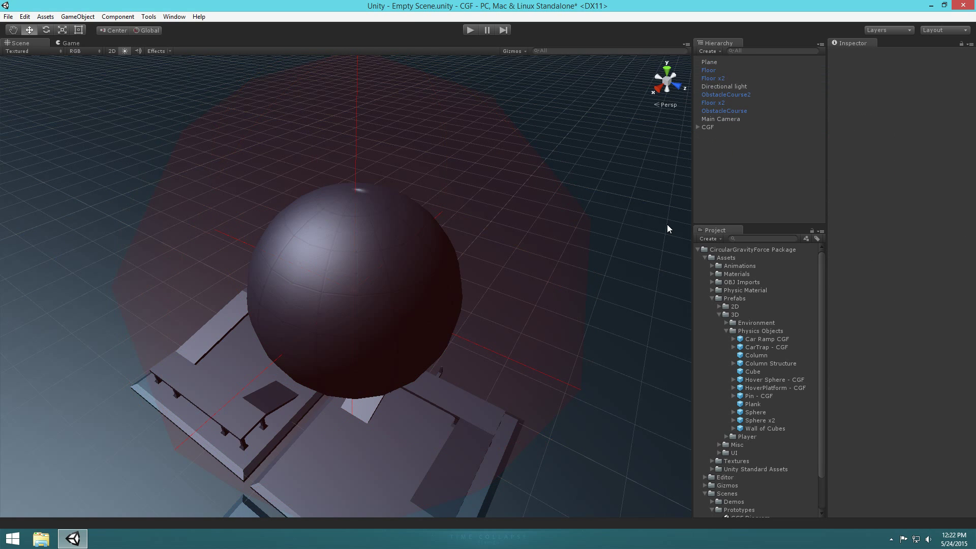
Step: Place the Player folder's Car - CGF prefab on the planet at about X 23.1, Y 40.9, Z 13.4, and briefly run the scene
left_click(725, 331)
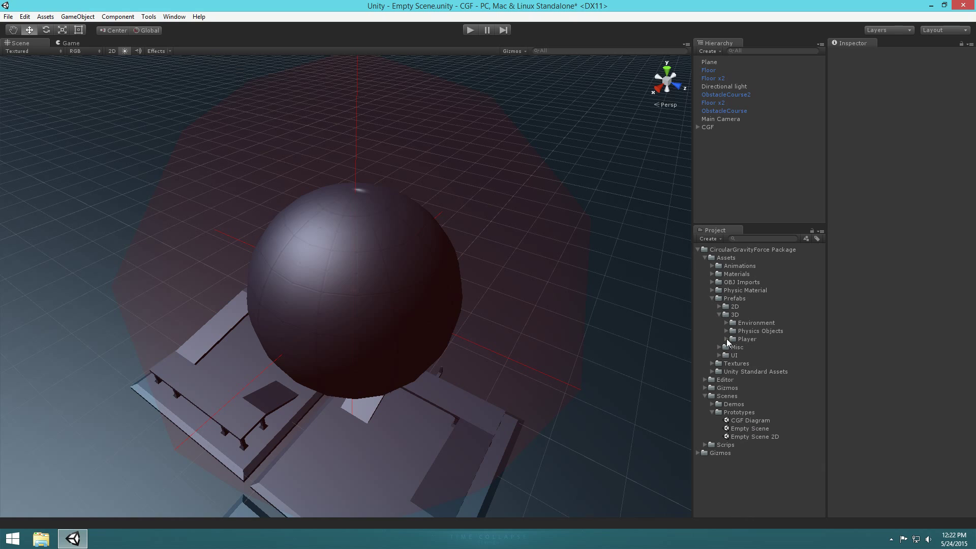
left_click(727, 339)
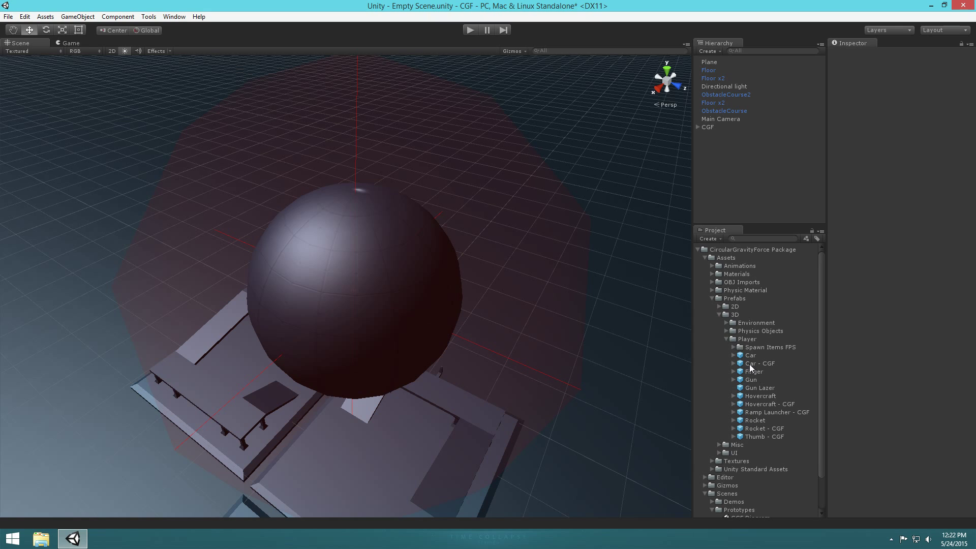
left_click_drag(749, 364, 384, 240)
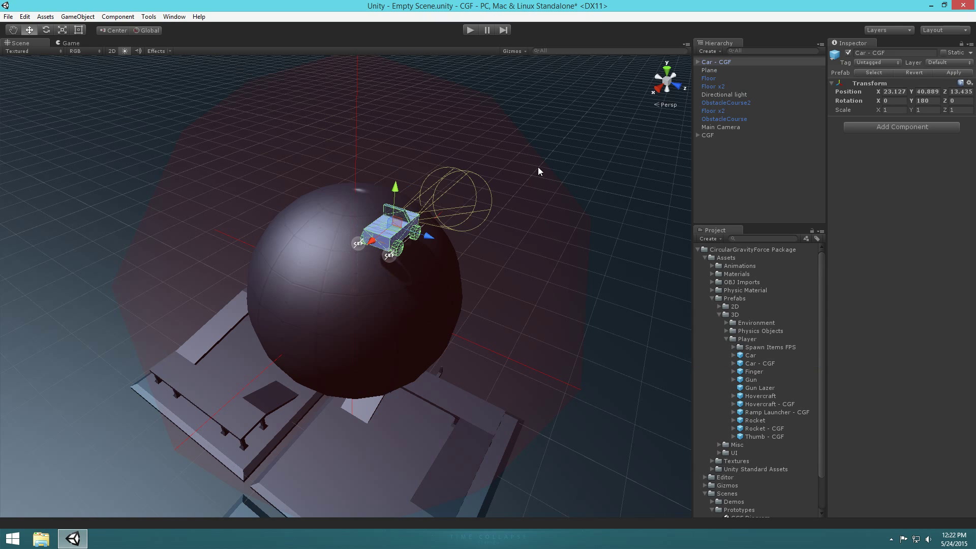
left_click_drag(538, 170, 516, 134, "alt")
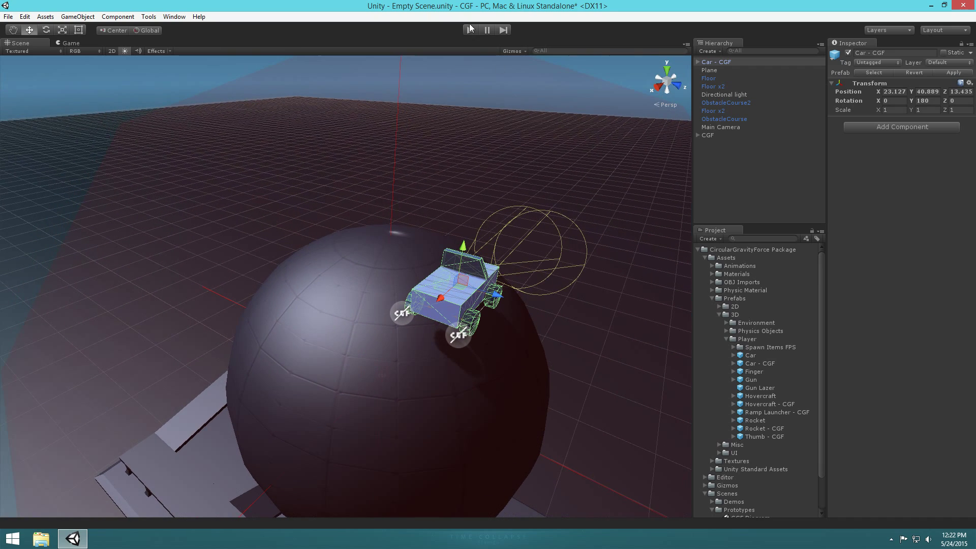
left_click(473, 30)
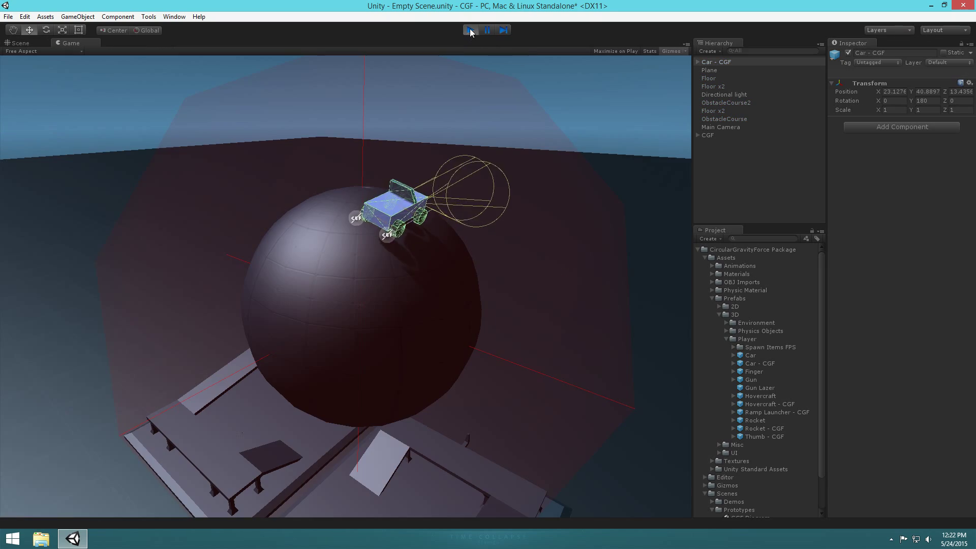
left_click(471, 30)
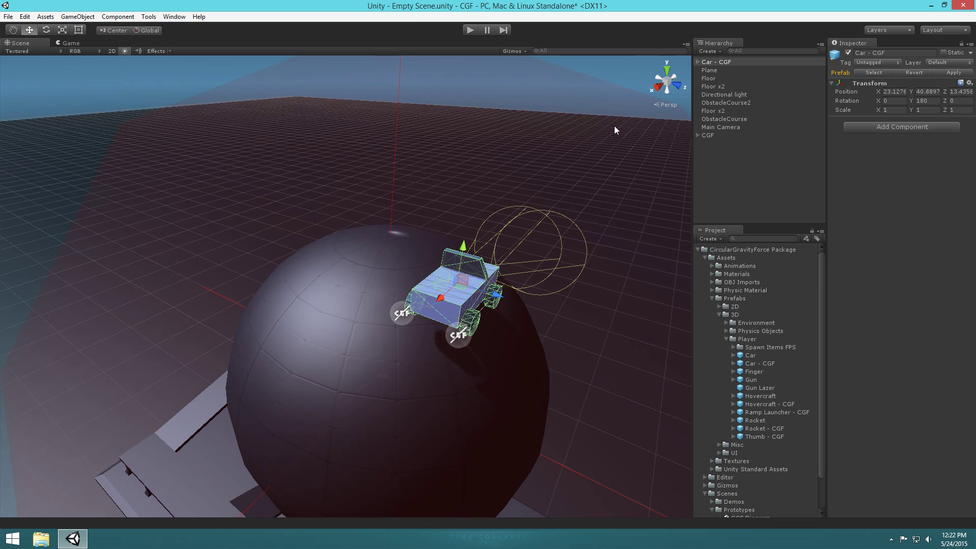
Step: Set the CGF's constraint Slerp Speed to 100 and briefly run the scene to test the car
left_click(706, 136)
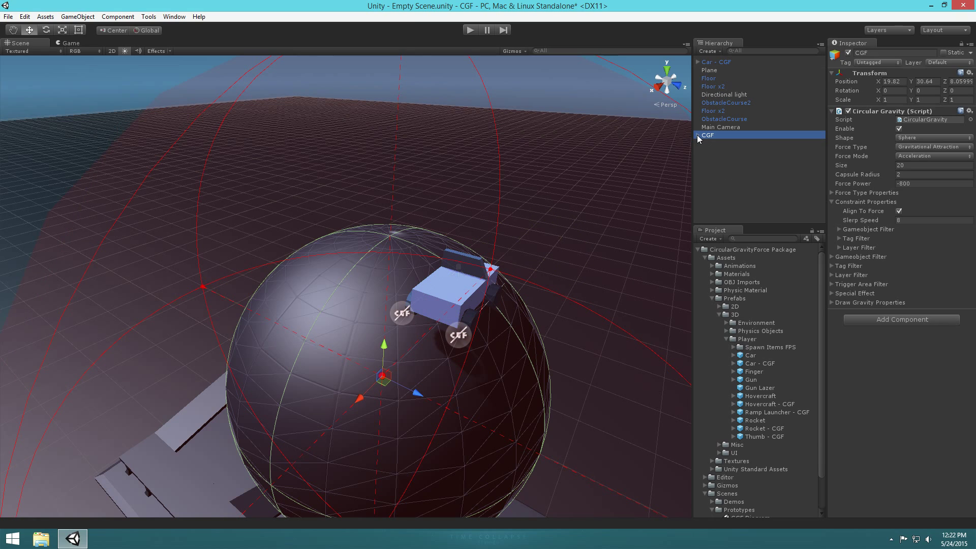
left_click(905, 220)
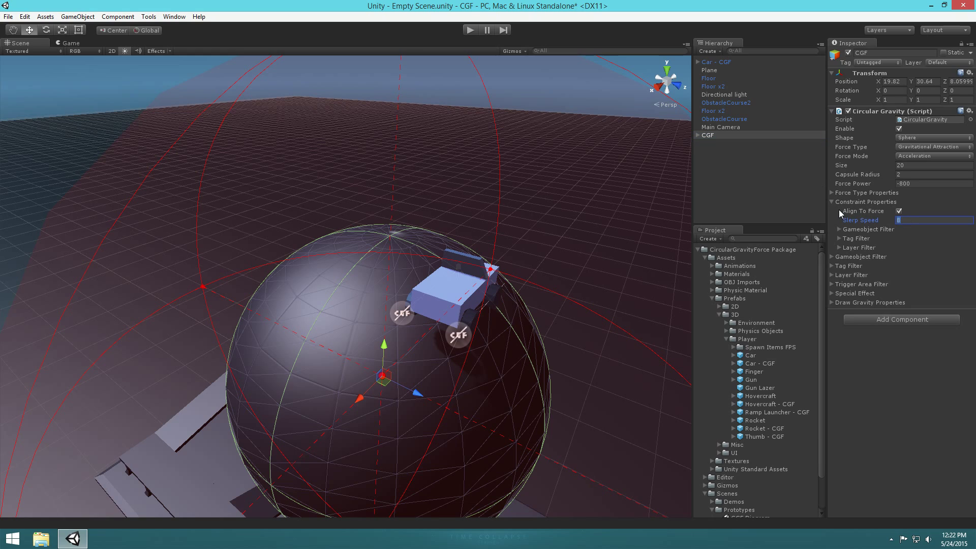
type("100")
left_click(470, 30)
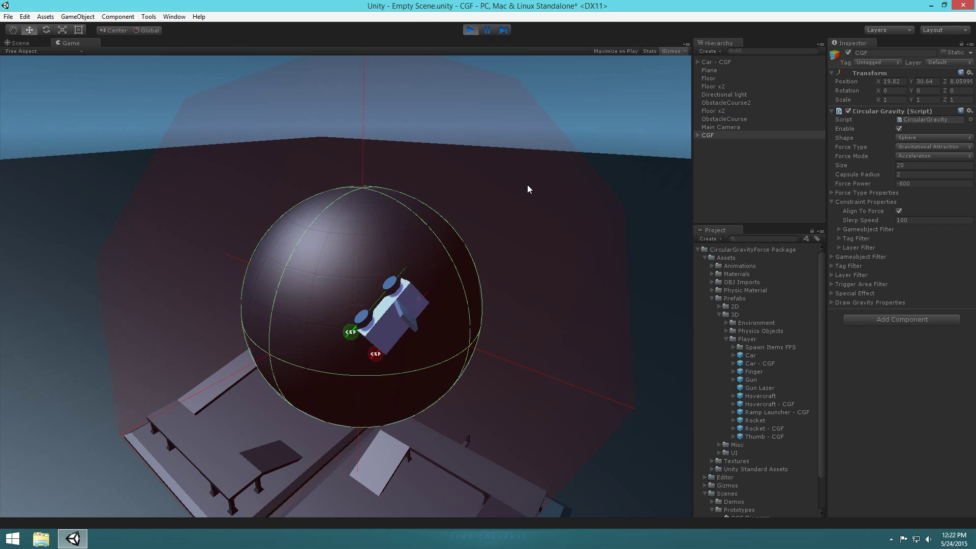
left_click(470, 29)
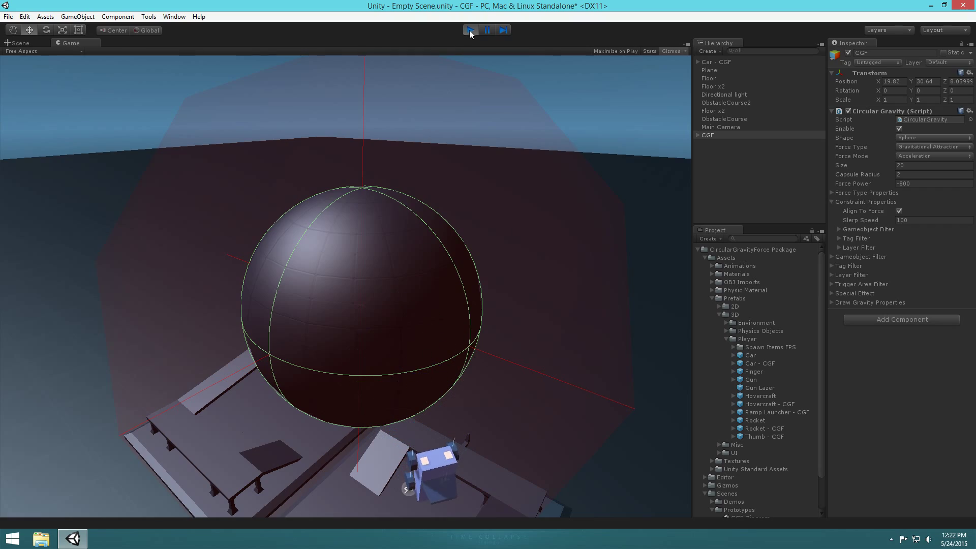
Step: Set the CGF's constraint Gameobject Filter to Only Effect Listed Gameobjects
left_click_drag(443, 373, 392, 272, "alt")
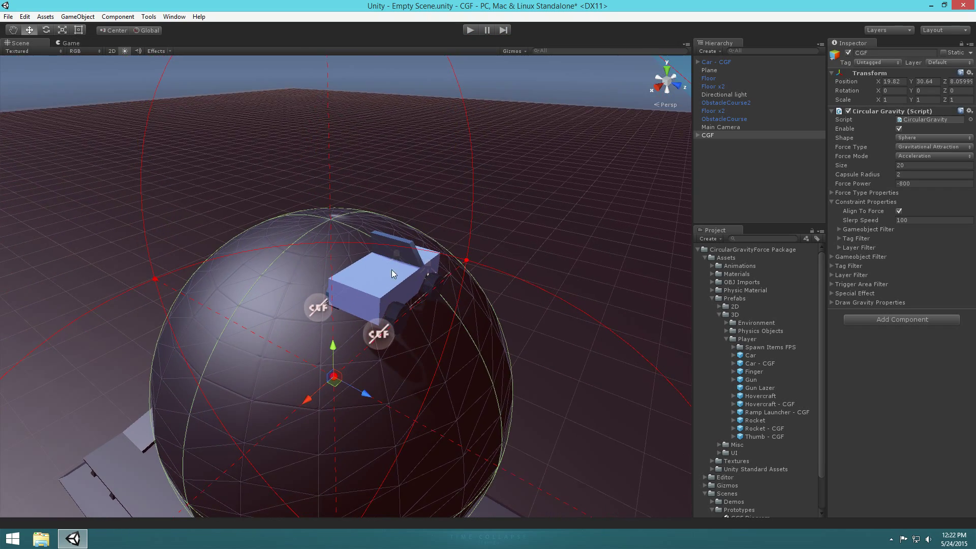
left_click_drag(455, 286, 416, 294, "alt")
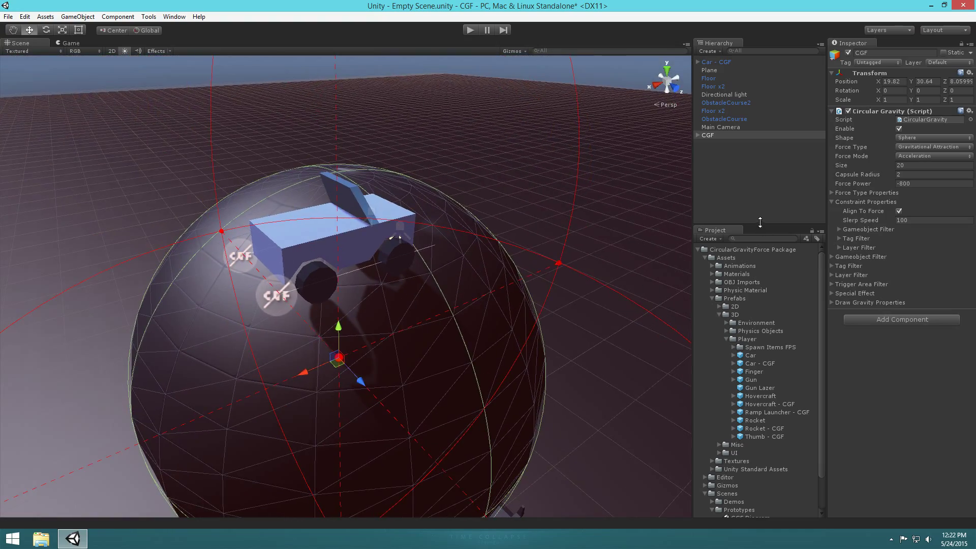
left_click_drag(431, 209, 531, 220, "alt")
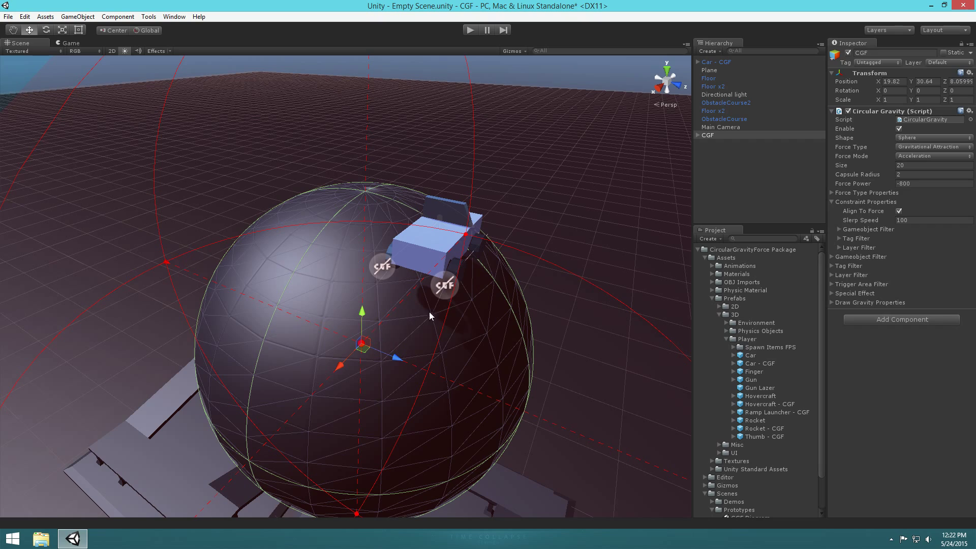
left_click(746, 175)
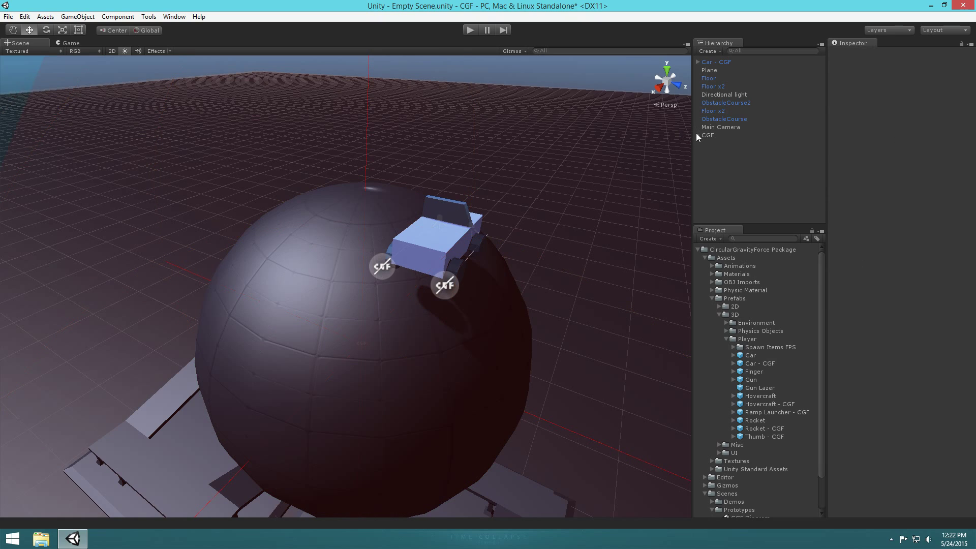
left_click(709, 135)
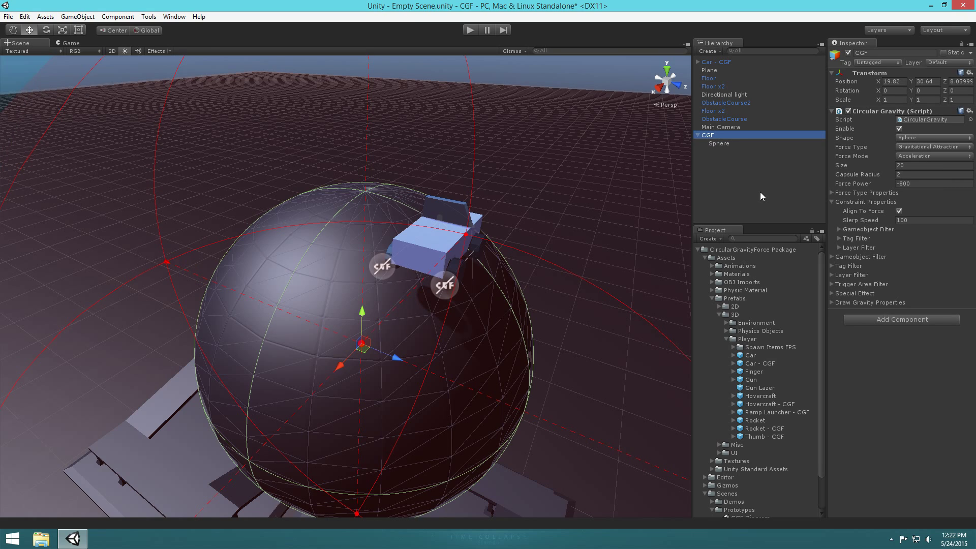
left_click(839, 230)
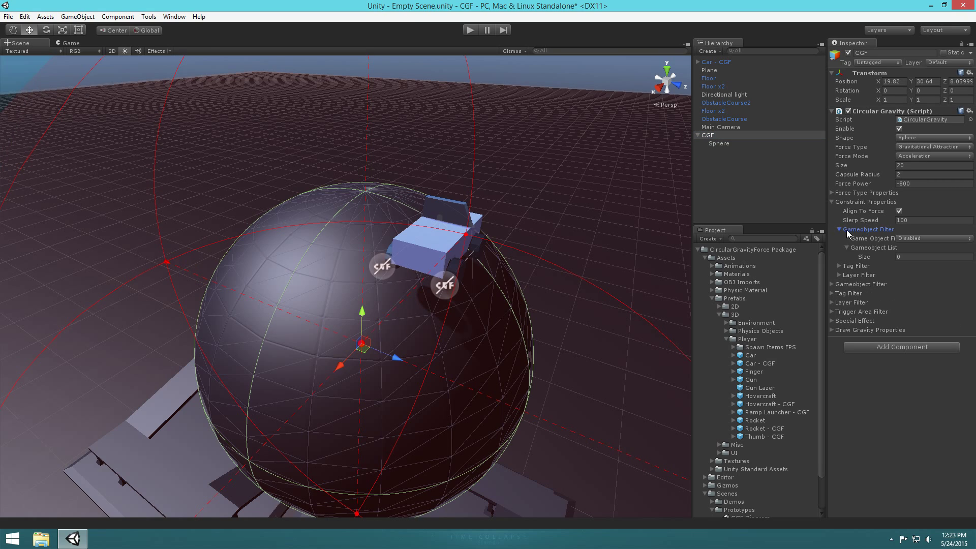
left_click(910, 238)
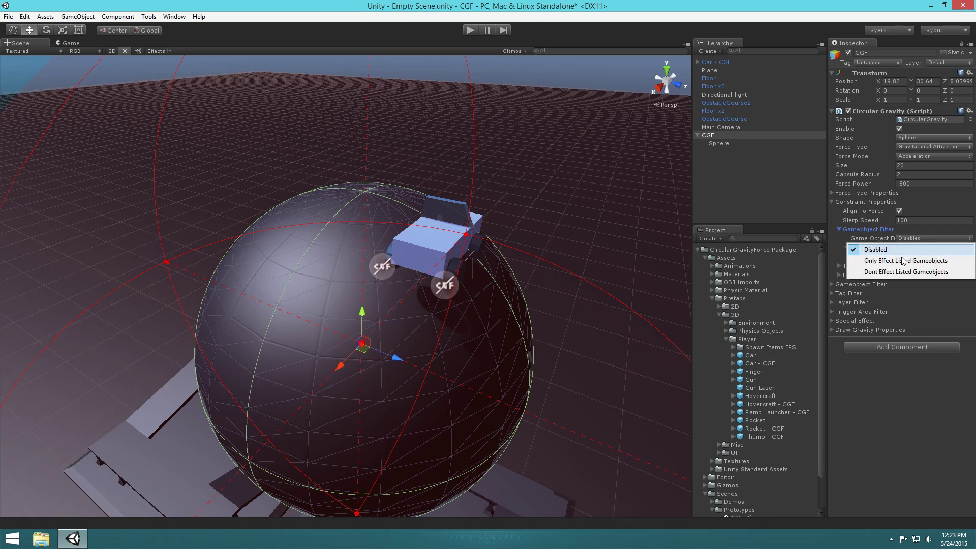
left_click(915, 261)
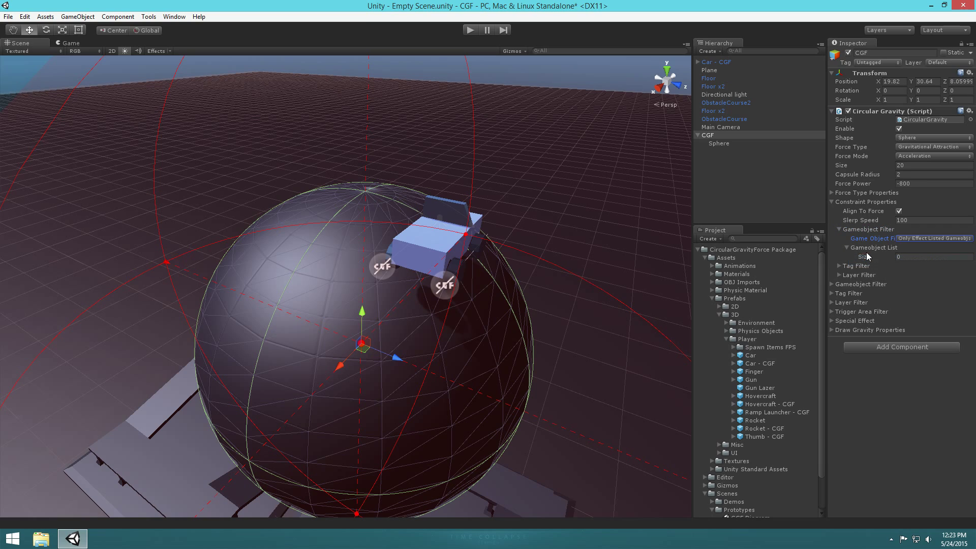
Step: Set the constraint's Gameobject List size to 1 and assign the Car - CGF's Frame as Element 0
left_click(907, 256)
key("Return")
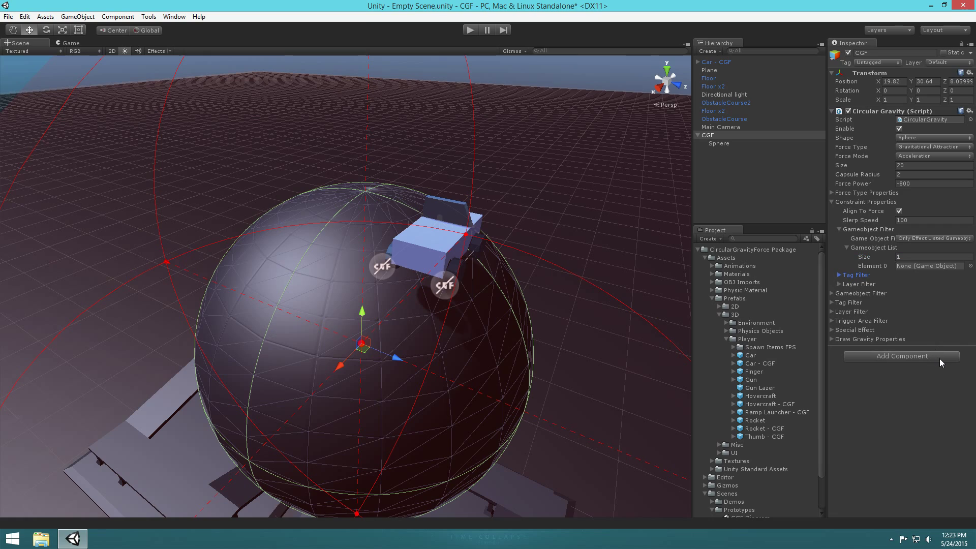
left_click(699, 62)
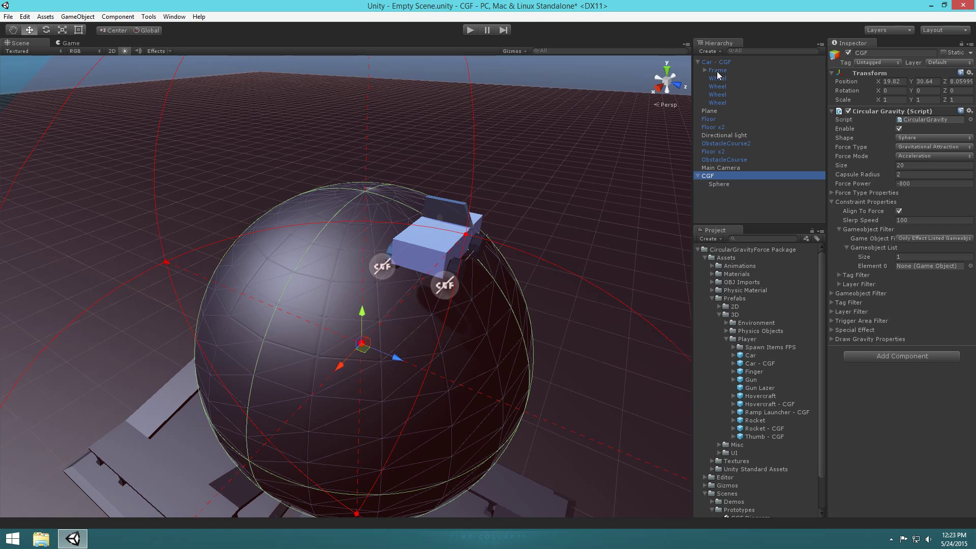
left_click_drag(715, 73, 941, 268)
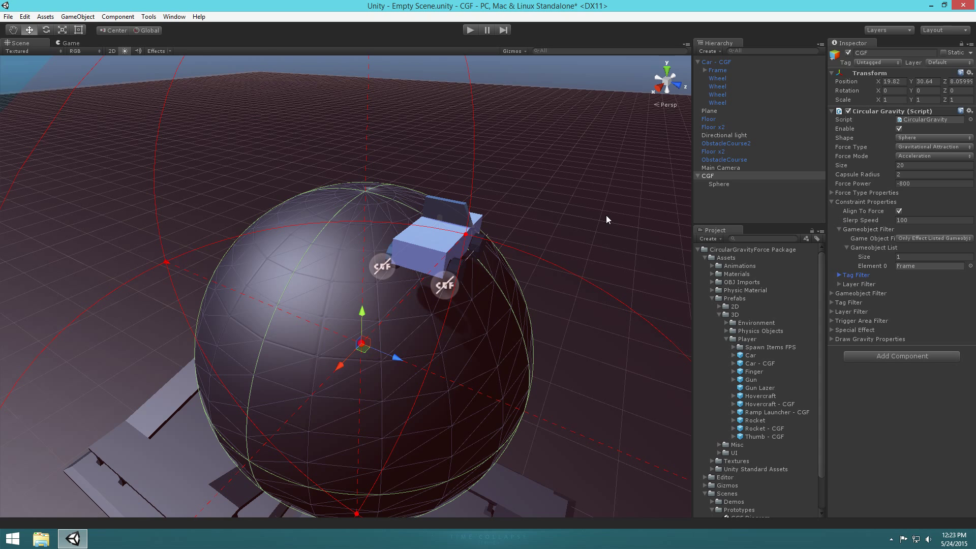
Step: Run the scene to test driving the car with only its Frame aligned to the planet, and stop it
middle_click_drag(606, 215, 553, 151)
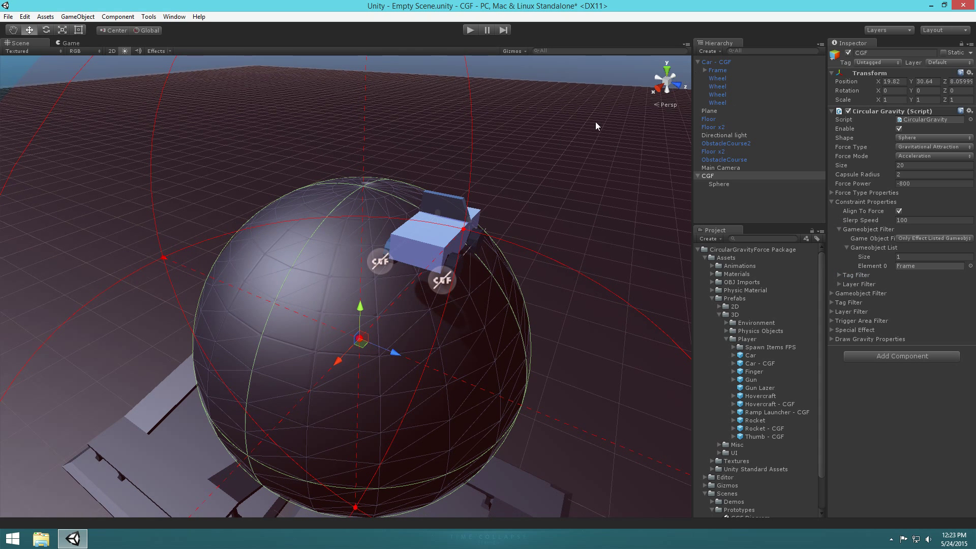
left_click_drag(532, 216, 539, 227, "alt")
scroll(538, 228, "up", 3)
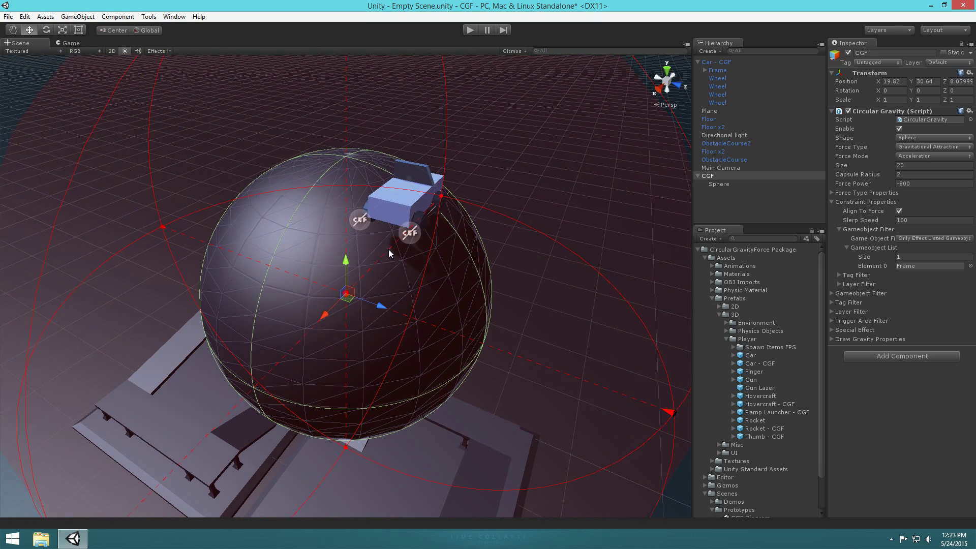
left_click(469, 30)
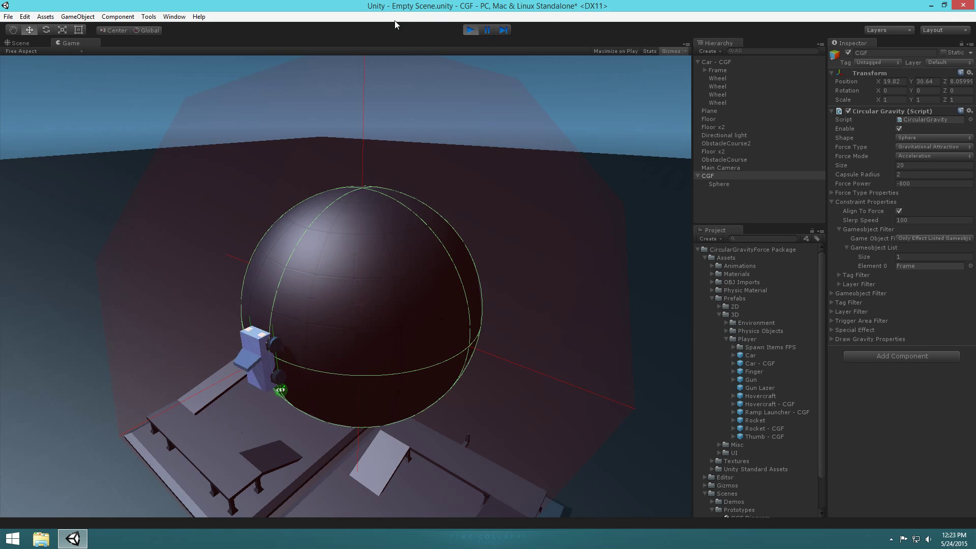
left_click(471, 30)
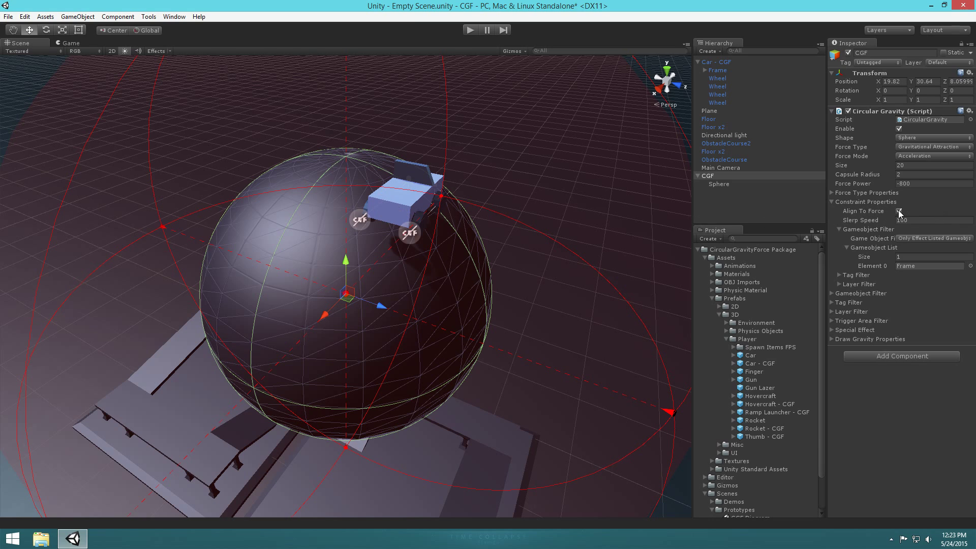
Step: Turn off the CGF's Align To Force, run the scene, and move the planet to about X 19.88, Y 29.86, Z 9.03 during play
left_click(477, 29)
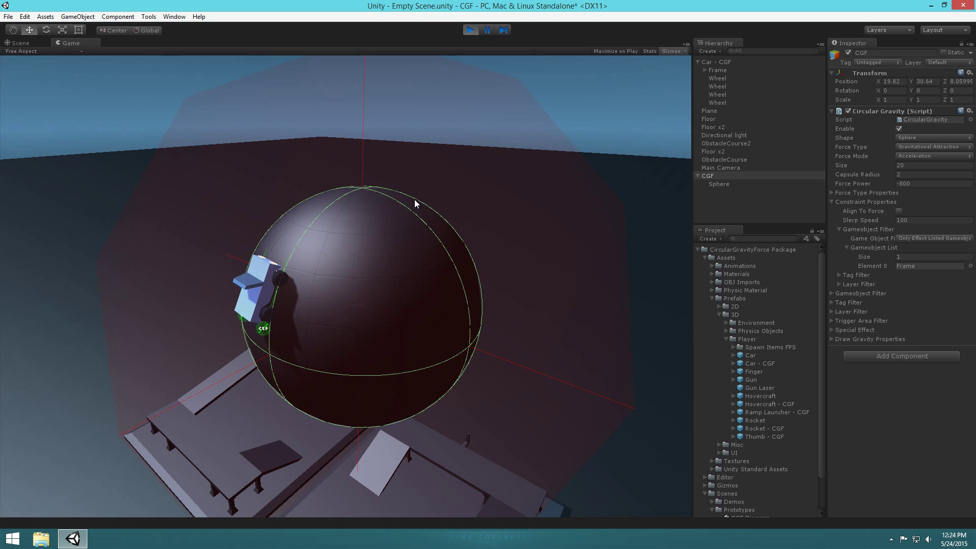
left_click(41, 51)
left_click(18, 43)
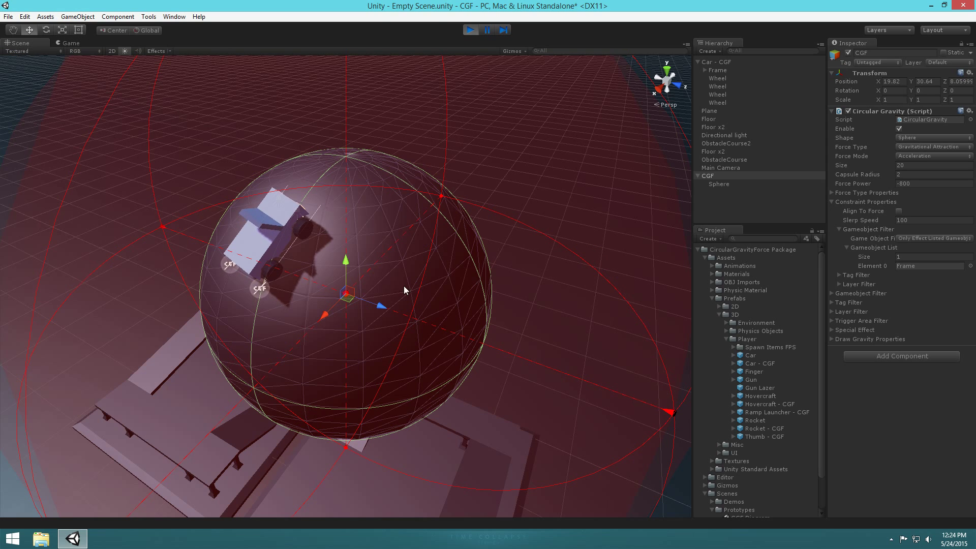
mouse_move(348, 296)
left_mouse_down()
mouse_move(399, 301)
mouse_move(382, 352)
mouse_move(377, 311)
mouse_move(399, 279)
mouse_move(420, 318)
mouse_move(394, 321)
mouse_move(335, 392)
mouse_move(352, 323)
mouse_move(344, 256)
mouse_move(356, 305)
left_mouse_up()
left_click(68, 43)
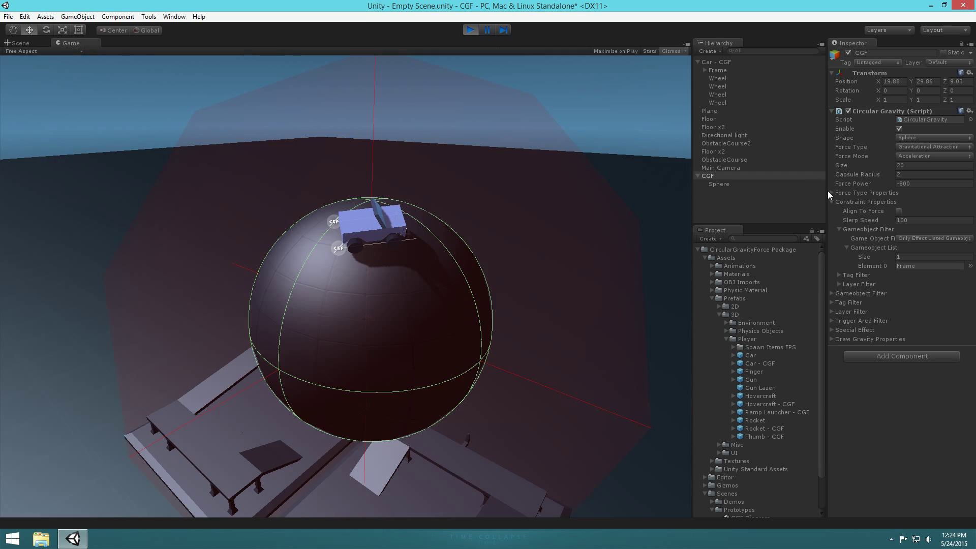
Step: Disable the CGF's gravity in the running scene to release the car, and stop the run
left_click(899, 129)
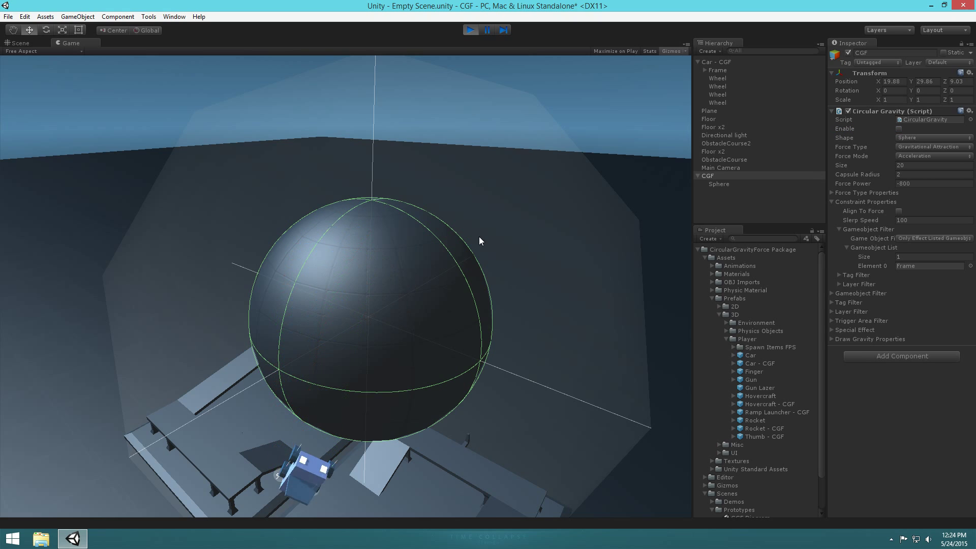
left_click(470, 31)
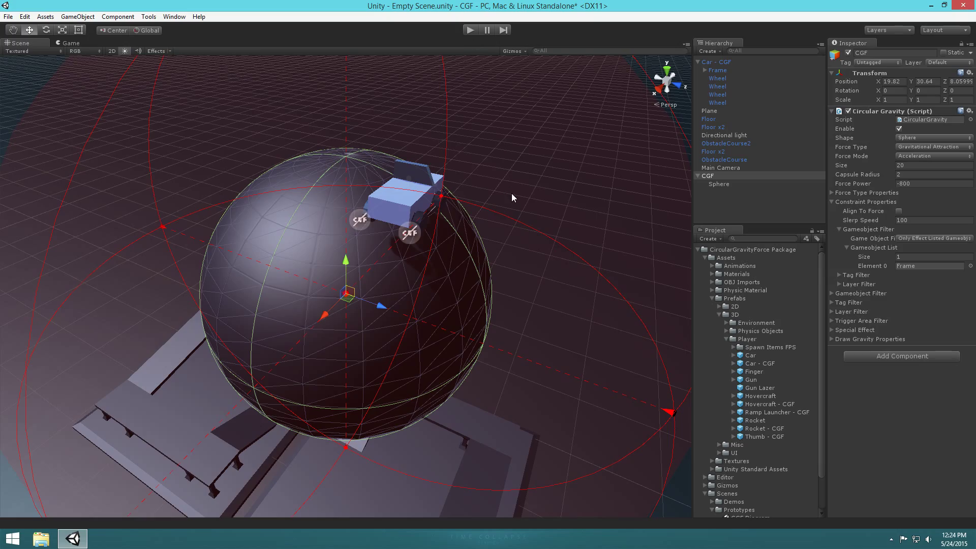
left_click_drag(511, 193, 469, 200, "alt")
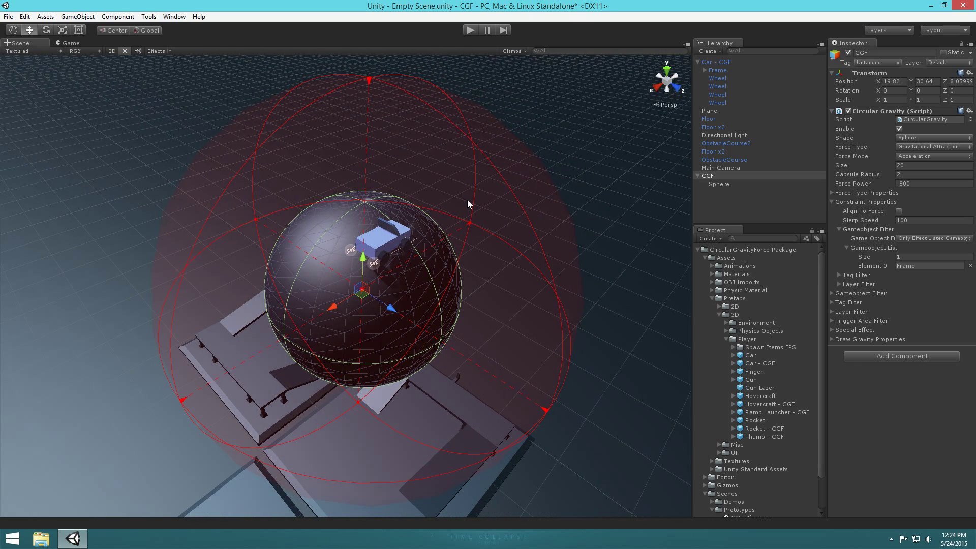